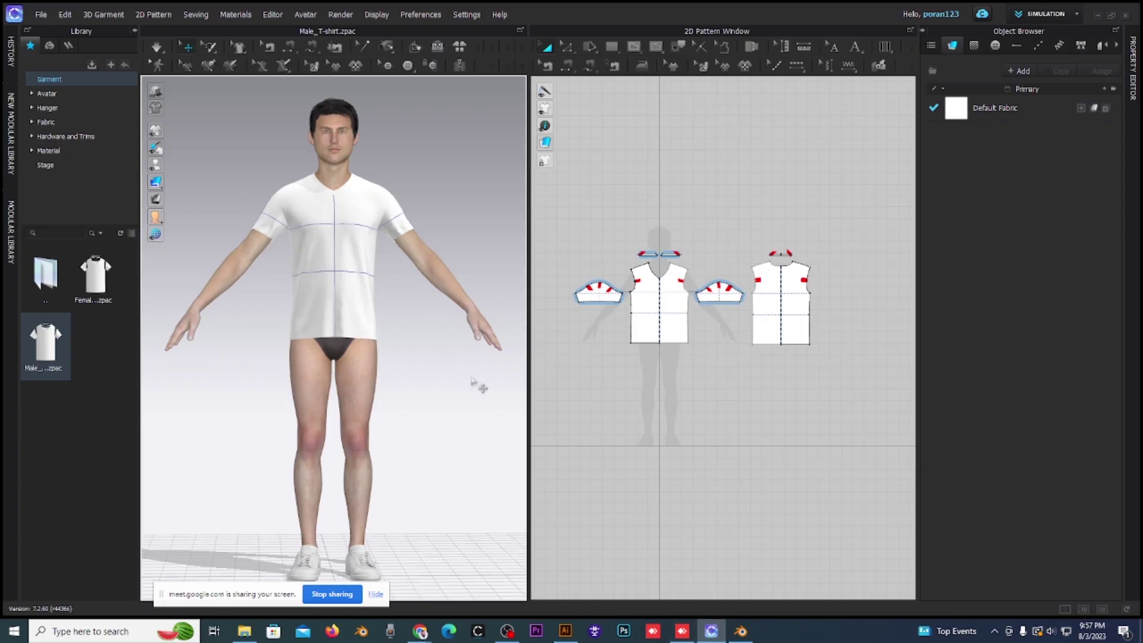
Zoom and orbit around the avatar, then select the T-shirt's back panel in 3D.
scroll(443, 430, "down", 2)
scroll(443, 430, "down", 1)
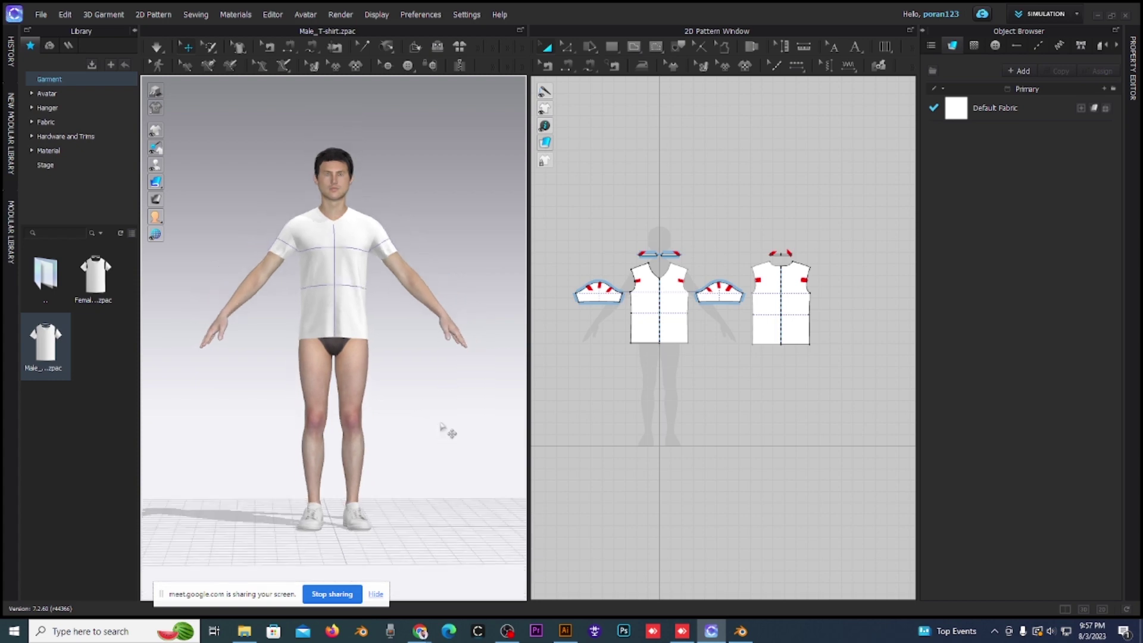
scroll(444, 434, "down", 1)
scroll(444, 434, "down", 2)
scroll(427, 343, "down", 1)
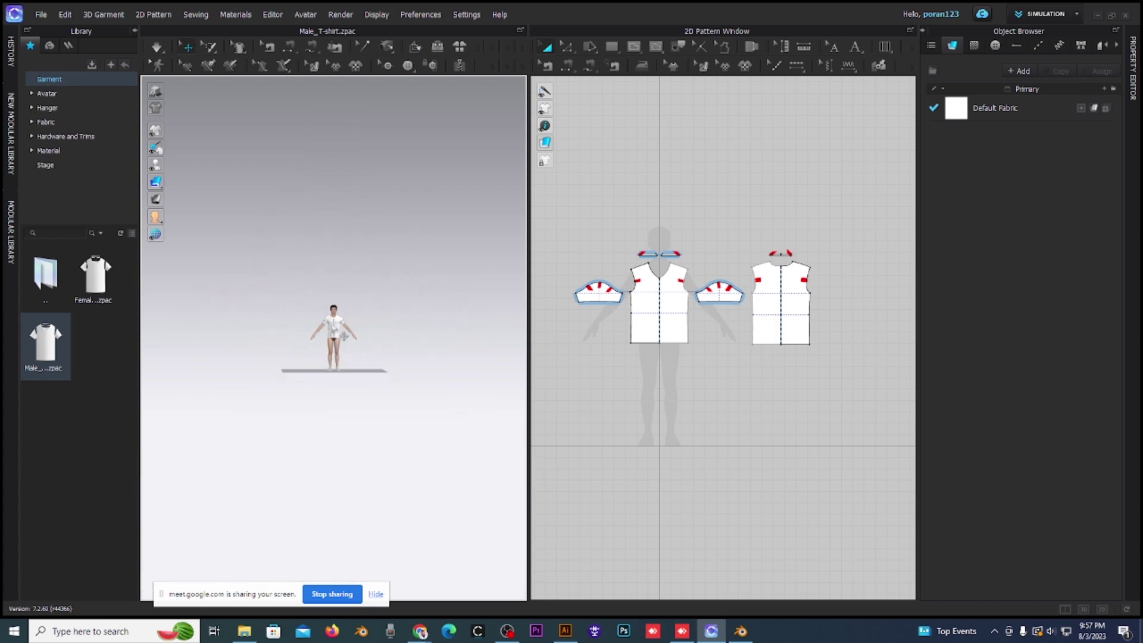
scroll(371, 329, "up", 1)
scroll(370, 330, "up", 2)
scroll(371, 329, "up", 3)
scroll(371, 329, "up", 2)
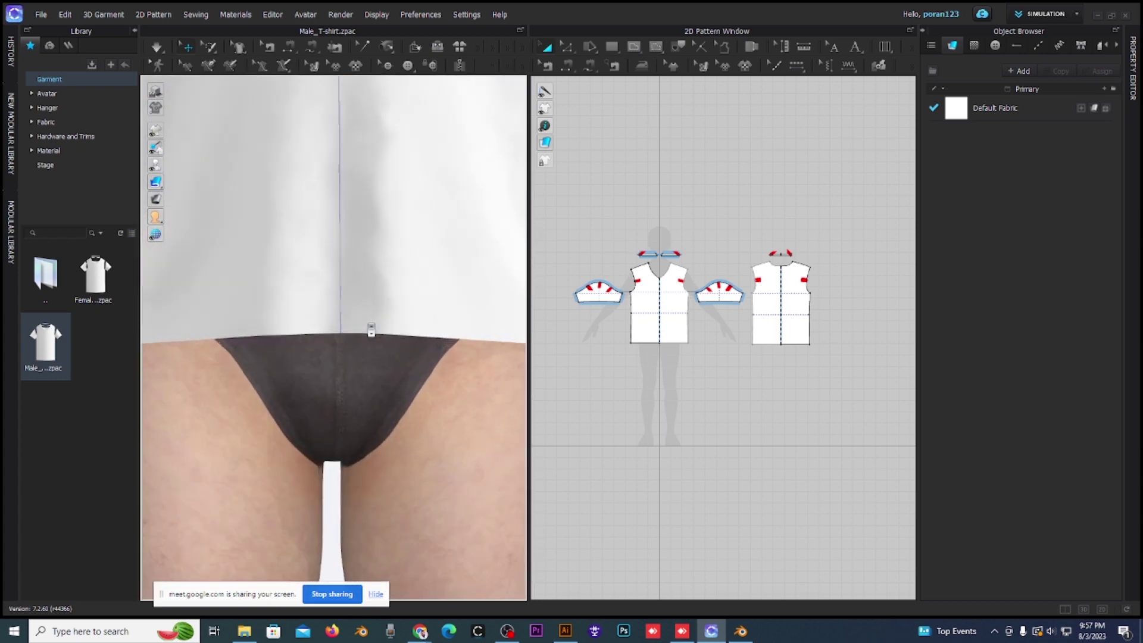
scroll(373, 326, "down", 3)
scroll(379, 328, "down", 2)
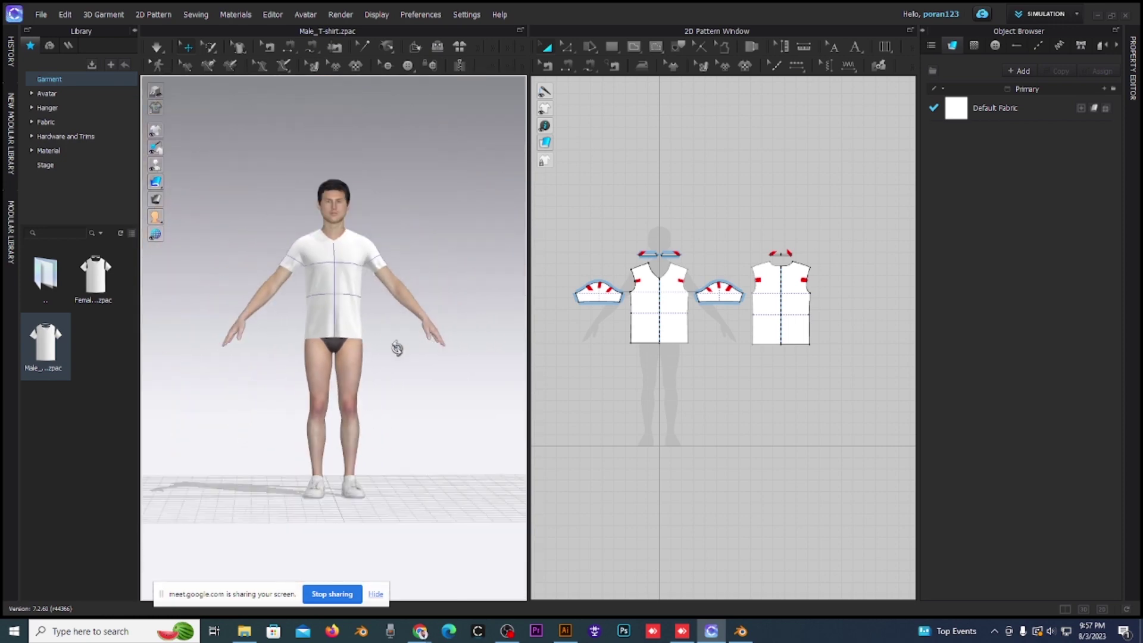
mouse_move(395, 349)
right_mouse_down()
mouse_move(257, 344)
mouse_move(302, 369)
mouse_move(438, 388)
mouse_move(278, 388)
right_mouse_up()
left_click(342, 250)
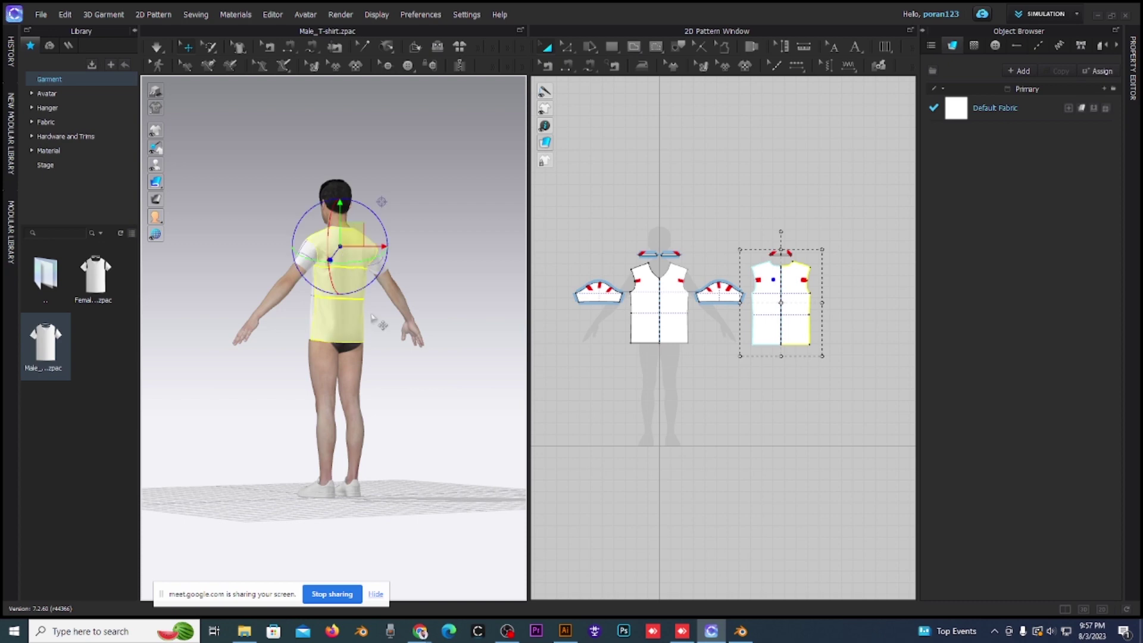
Orbit, pan and zoom the 3D view to inspect the selected back panel from all sides.
scroll(371, 317, "up", 3)
scroll(381, 387, "up", 2)
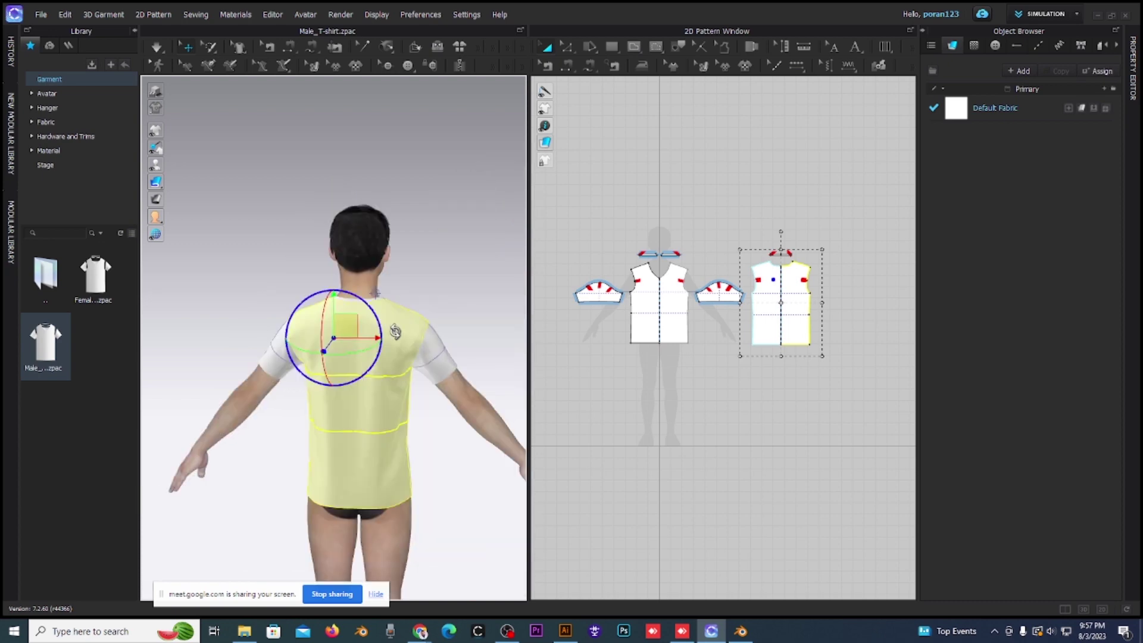
right_click_drag(310, 443, 409, 438)
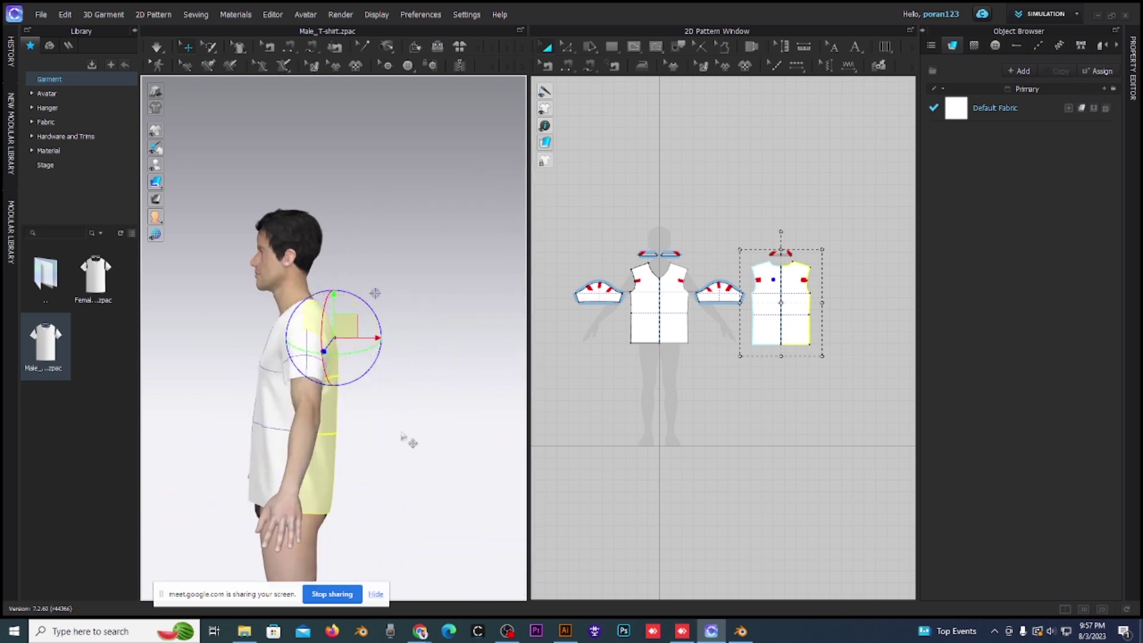
right_click_drag(211, 404, 275, 406)
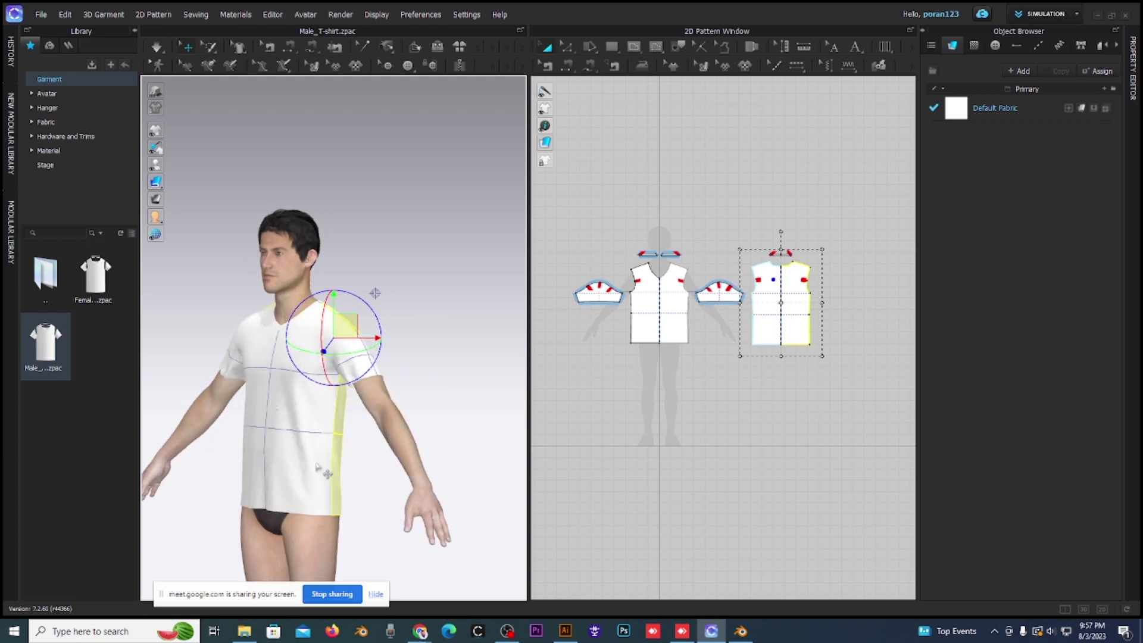
middle_click_drag(295, 483, 311, 404)
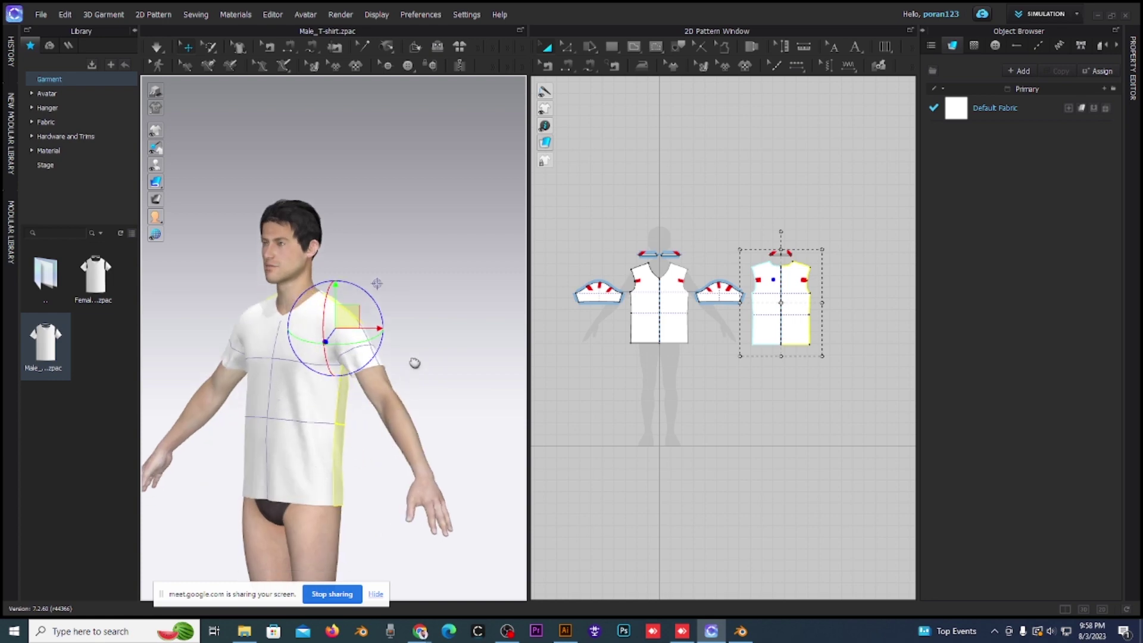
mouse_move(235, 403)
right_mouse_down()
mouse_move(397, 404)
mouse_move(258, 388)
mouse_move(297, 387)
mouse_move(276, 393)
mouse_move(401, 408)
right_mouse_up()
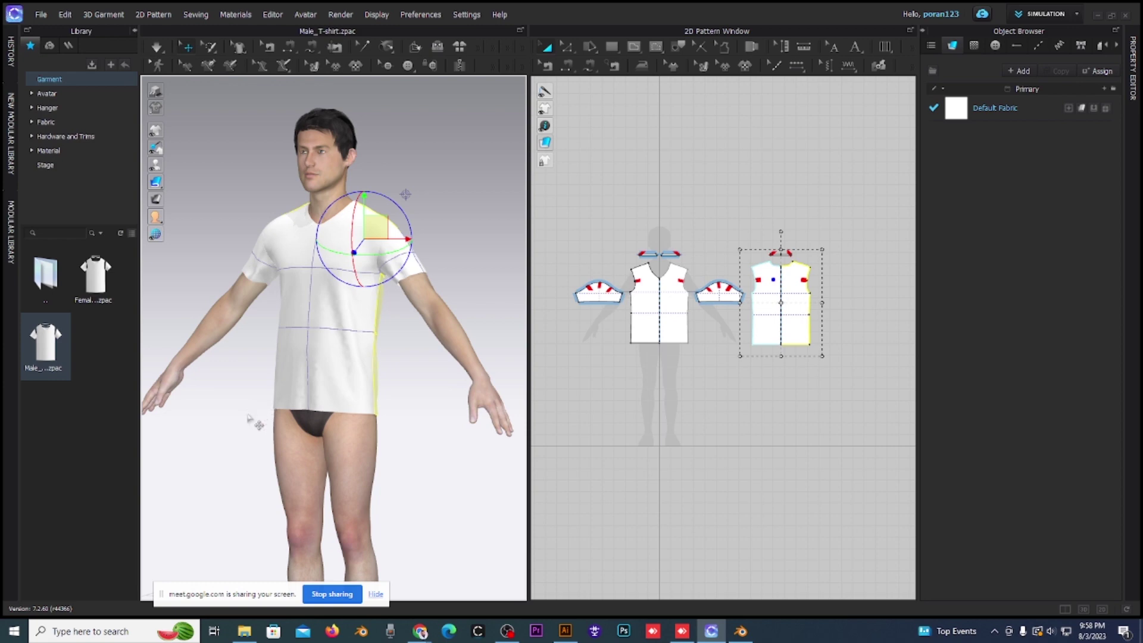
mouse_move(227, 414)
middle_mouse_down()
mouse_move(335, 358)
mouse_move(240, 348)
middle_mouse_up()
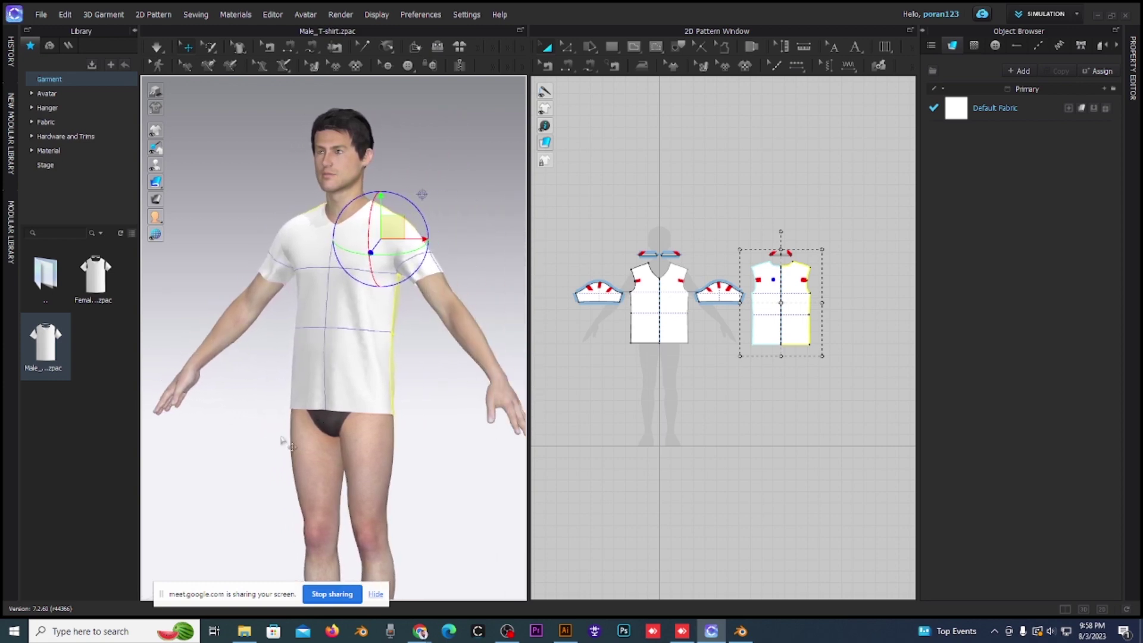
mouse_move(257, 462)
middle_mouse_down()
mouse_move(304, 287)
mouse_move(250, 459)
mouse_move(242, 383)
mouse_move(409, 396)
middle_mouse_up()
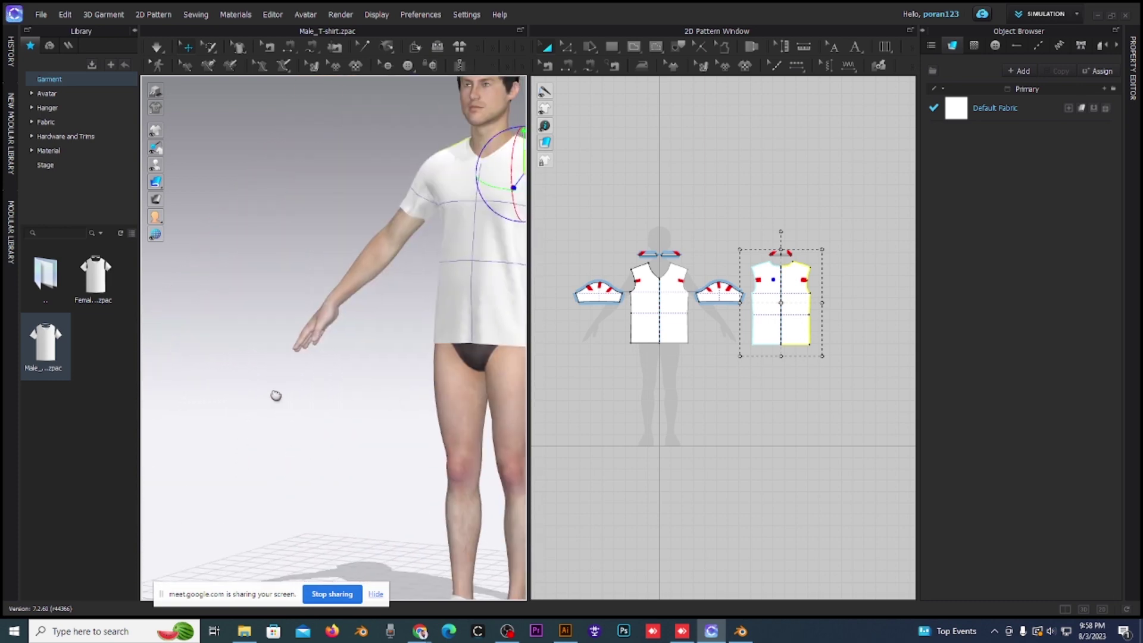
scroll(273, 391, "down", 5)
scroll(416, 395, "up", 5)
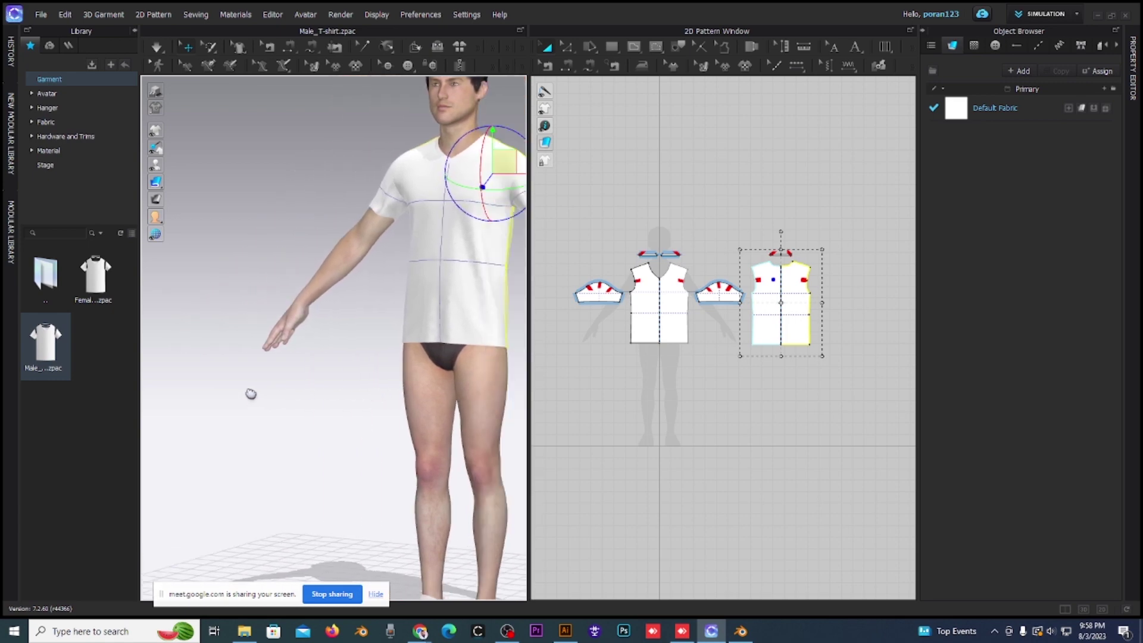
scroll(251, 393, "down", 4)
scroll(250, 317, "up", 1)
scroll(251, 313, "up", 3)
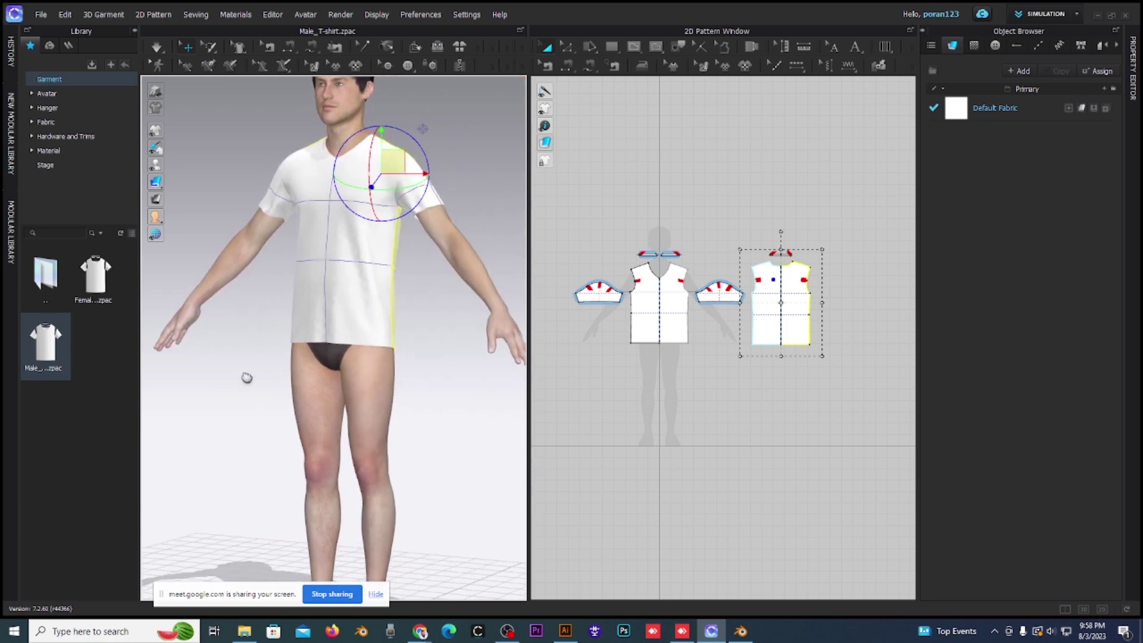
middle_click_drag(246, 377, 240, 381)
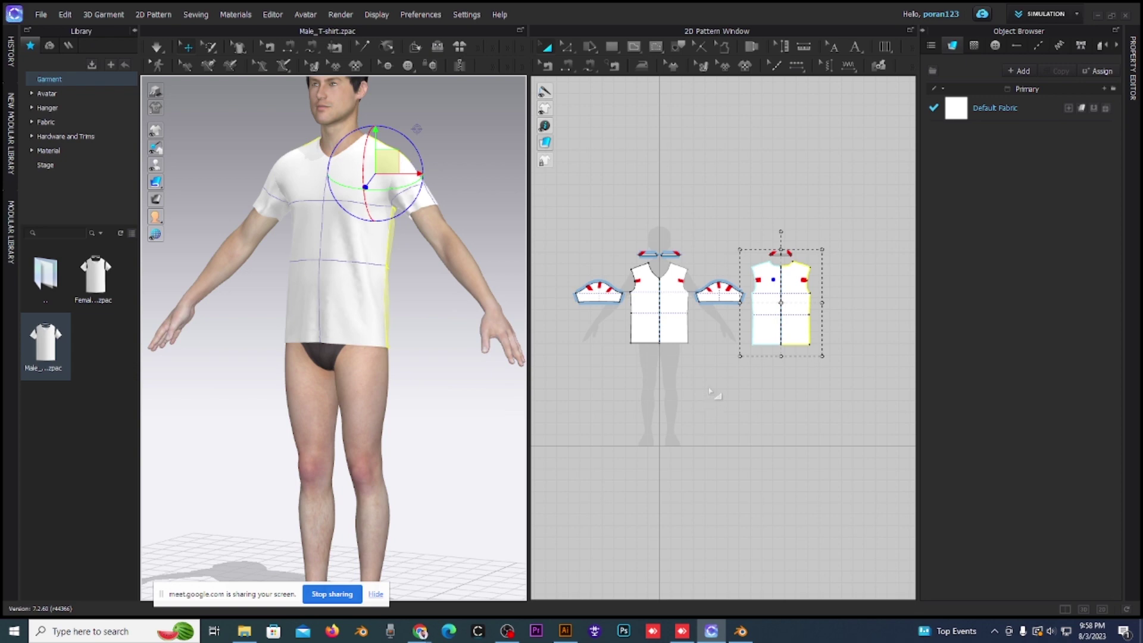
Zoom and pan around the 2D pattern pieces, briefly opening the pattern window's context menu.
scroll(695, 434, "down", 1)
scroll(653, 421, "down", 1)
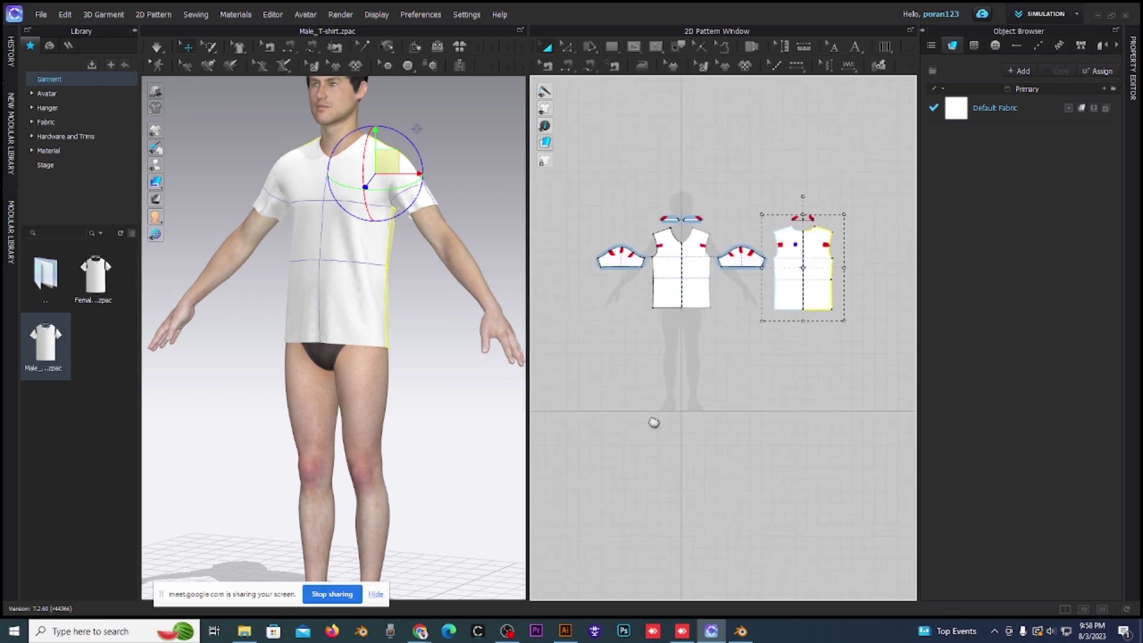
scroll(702, 439, "up", 2)
mouse_move(702, 438)
middle_mouse_down()
mouse_move(632, 462)
mouse_move(761, 439)
mouse_move(725, 498)
mouse_move(696, 340)
middle_mouse_up()
scroll(696, 339, "up", 5)
scroll(704, 323, "down", 2)
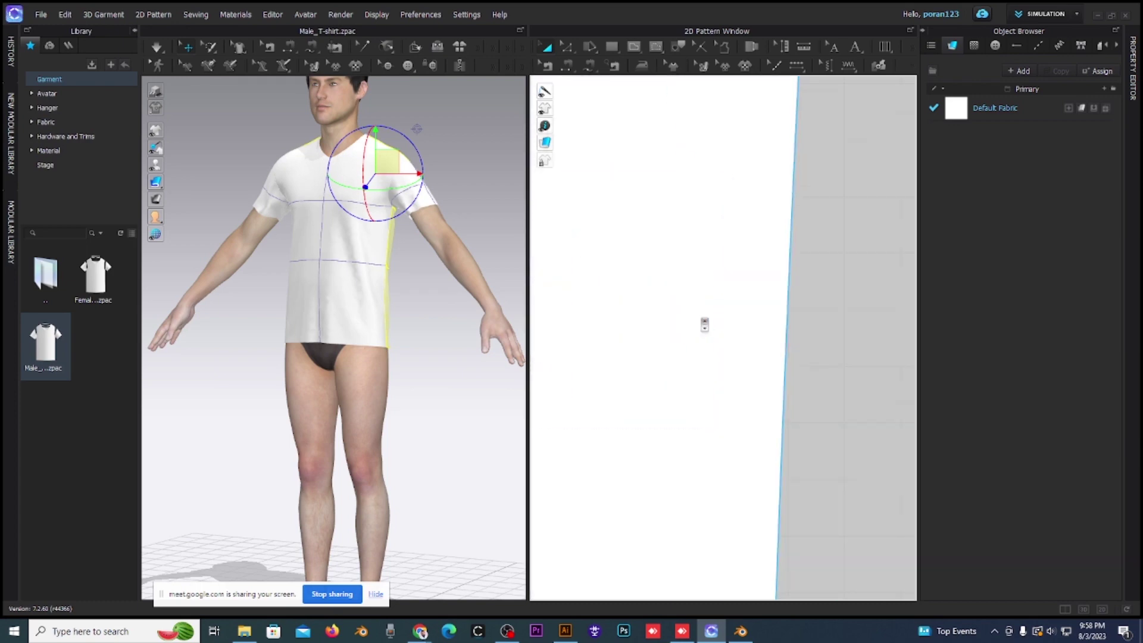
scroll(704, 324, "down", 2)
scroll(702, 337, "down", 3)
scroll(702, 337, "up", 5)
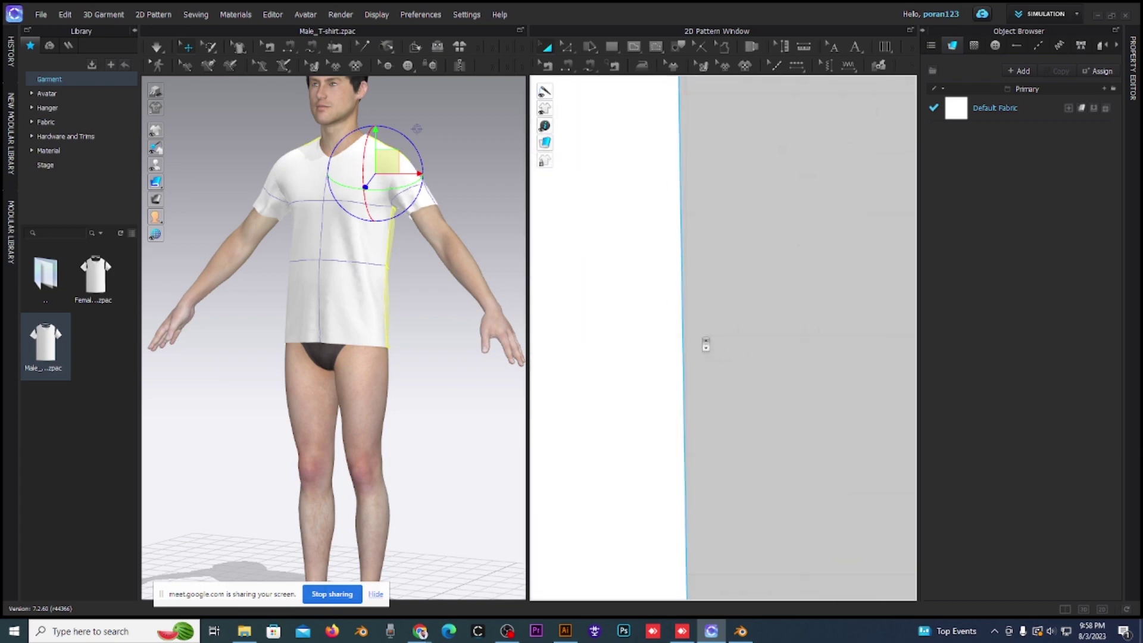
right_click(759, 311)
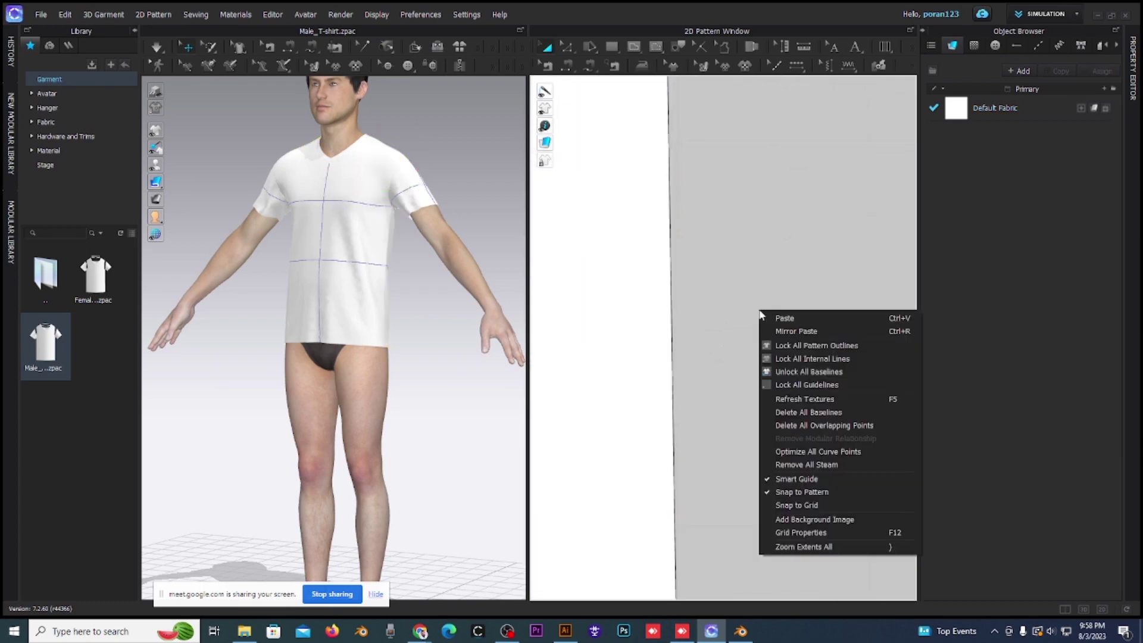
left_click(790, 282)
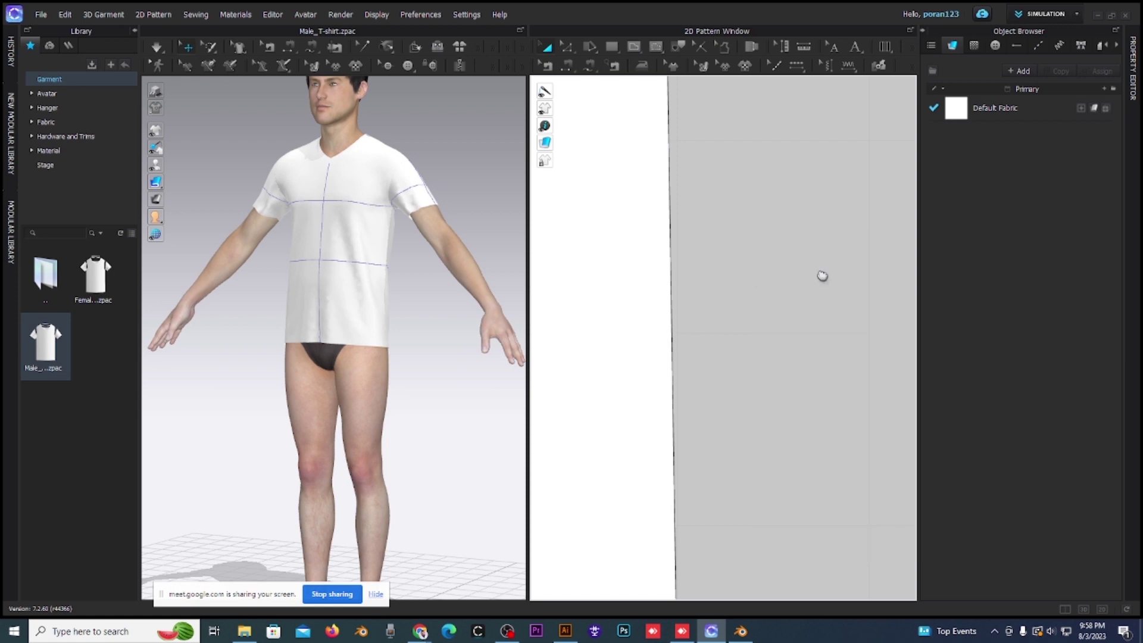
Fit every pattern piece into the 2D Pattern Window with Zoom Extents All.
middle_click_drag(821, 275, 644, 299)
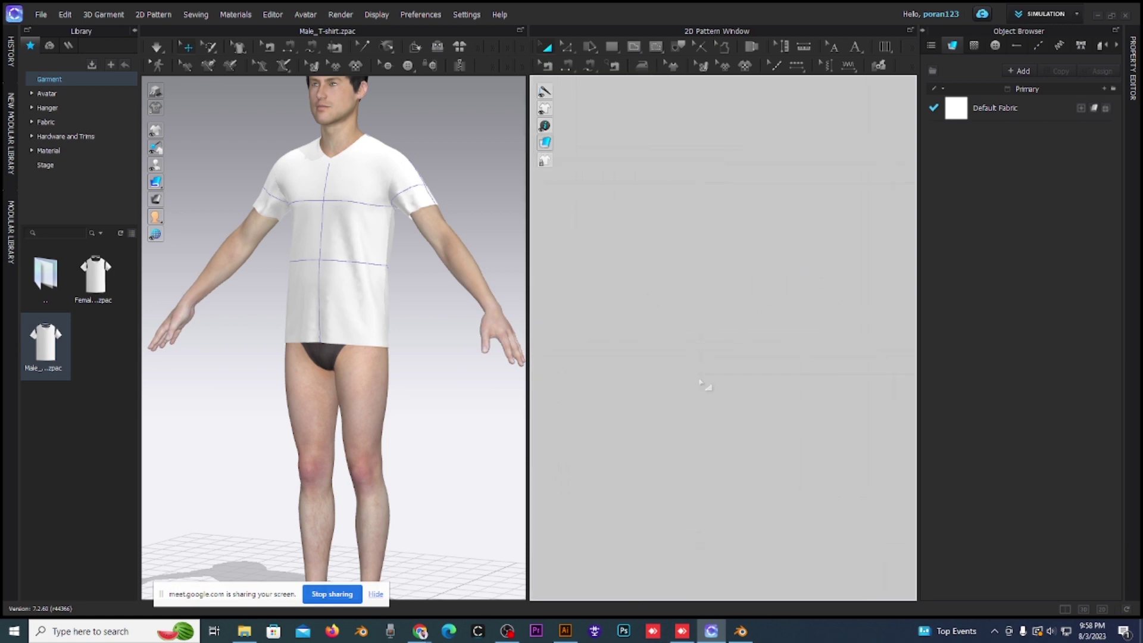
scroll(686, 317, "down", 1)
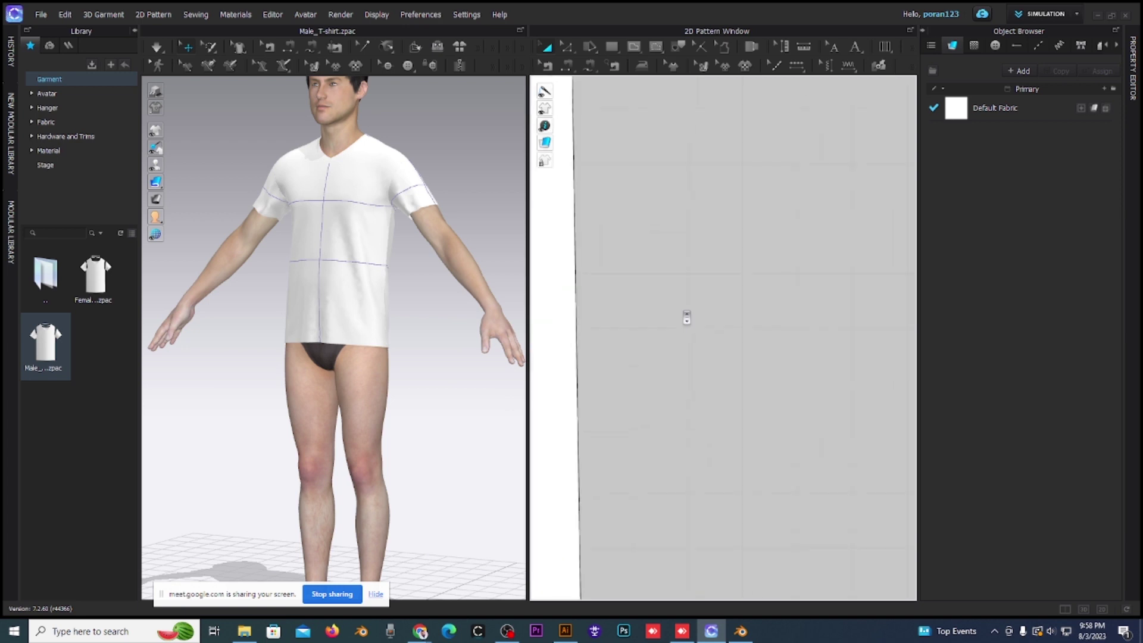
scroll(686, 317, "down", 2)
scroll(686, 317, "down", 2)
scroll(687, 318, "up", 4)
scroll(685, 316, "up", 2)
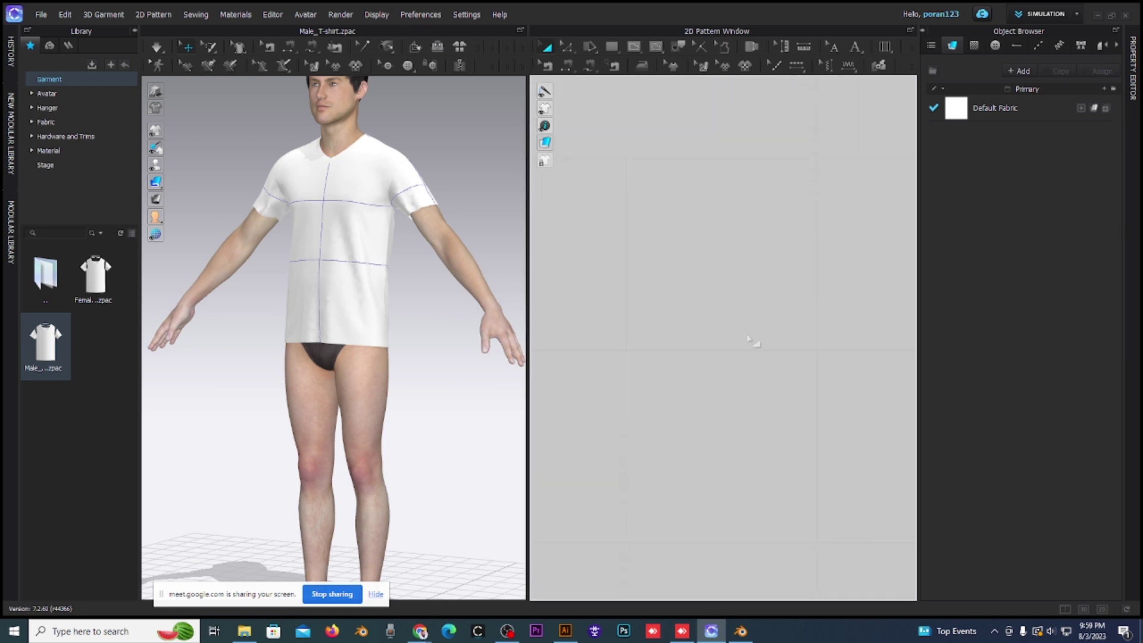
right_click(655, 270)
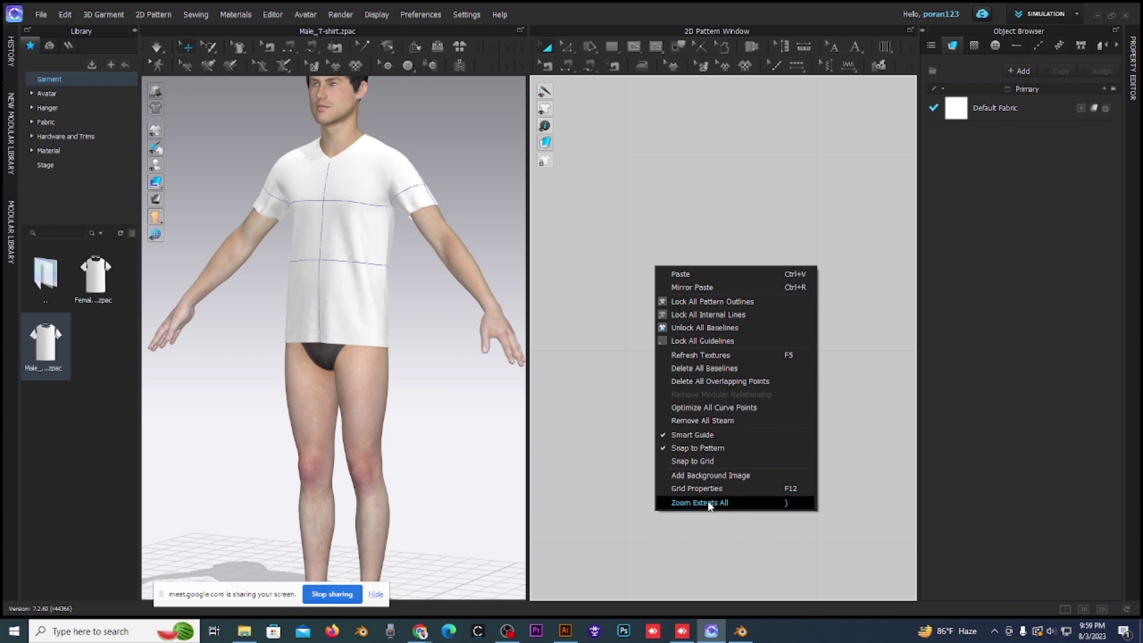
left_click(767, 508)
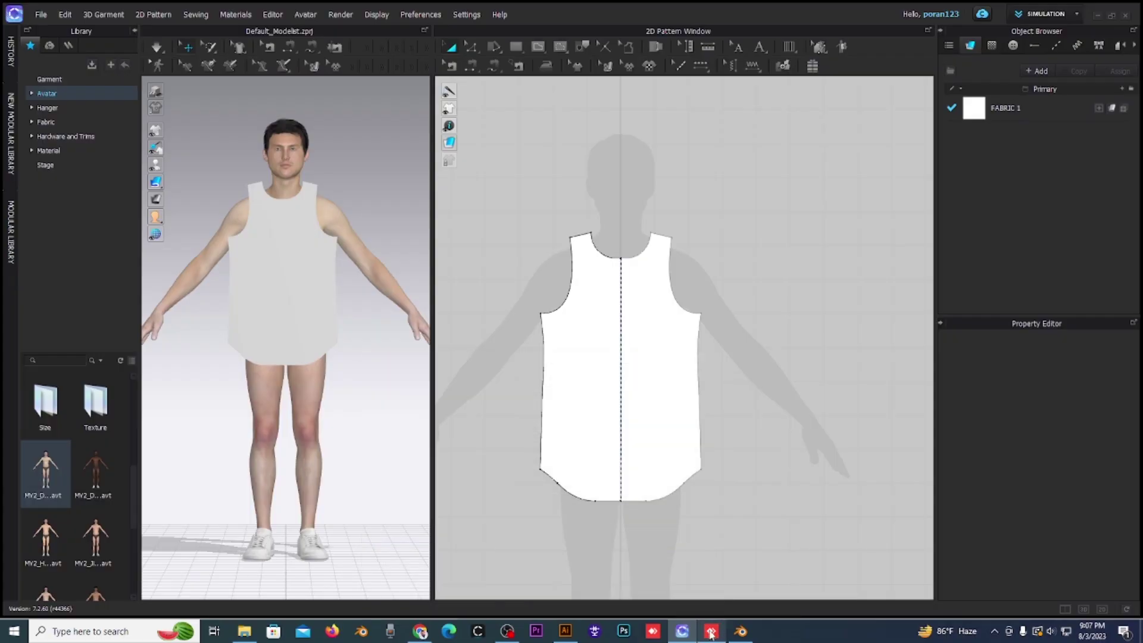
Switch to Chrome and bring up the Google Meet class call tab.
left_click(424, 631)
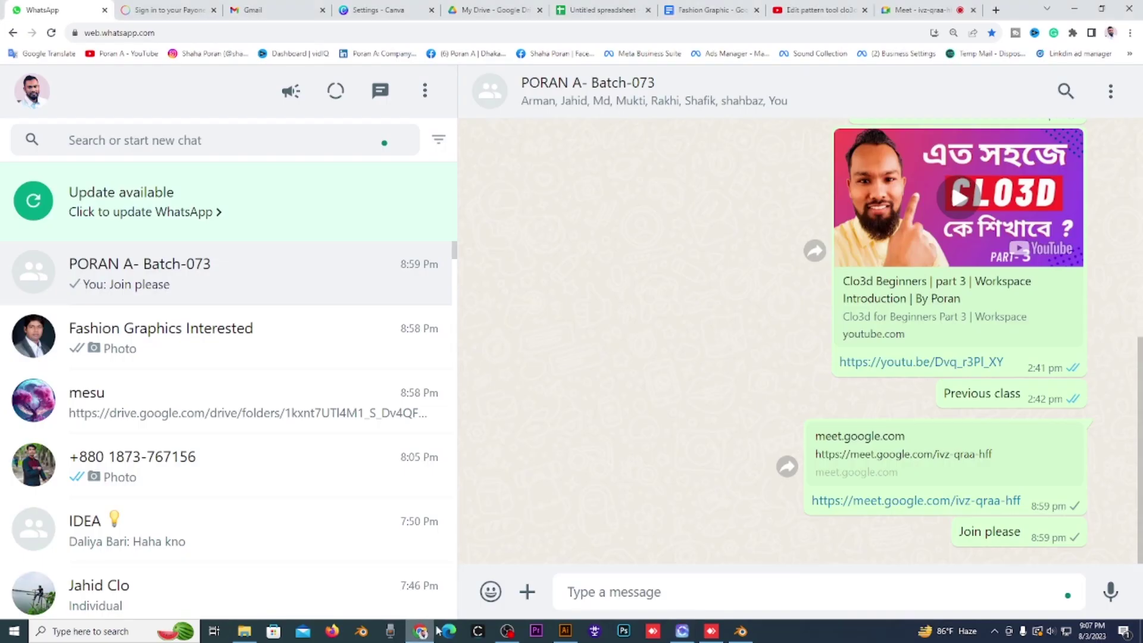
left_click(920, 10)
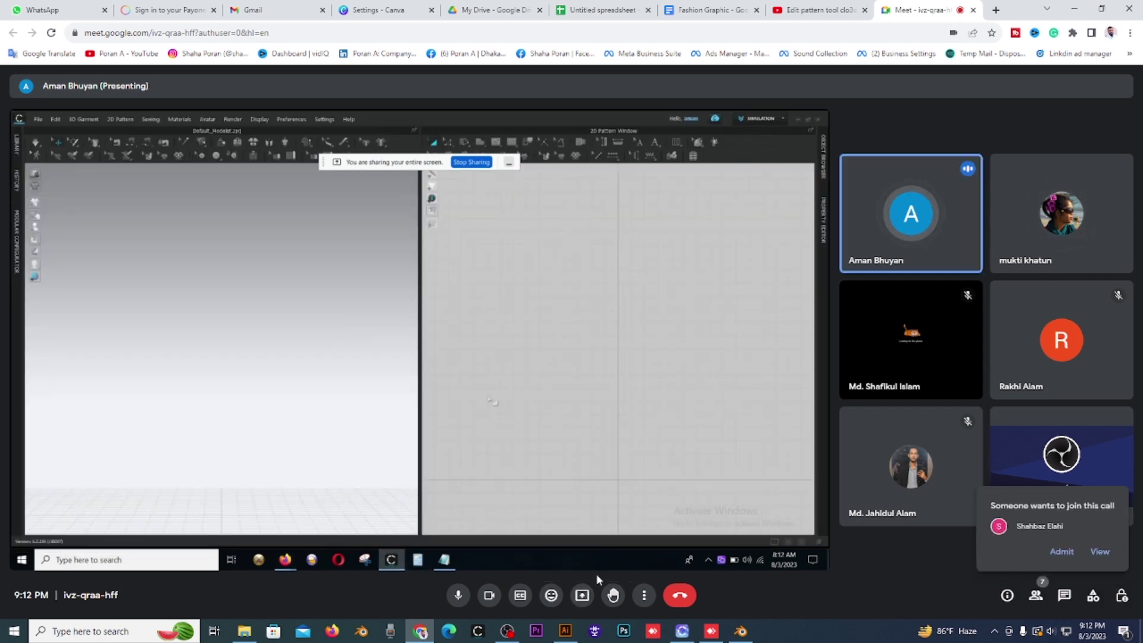
Admit the participant waiting to join the Google Meet call.
left_click(1062, 552)
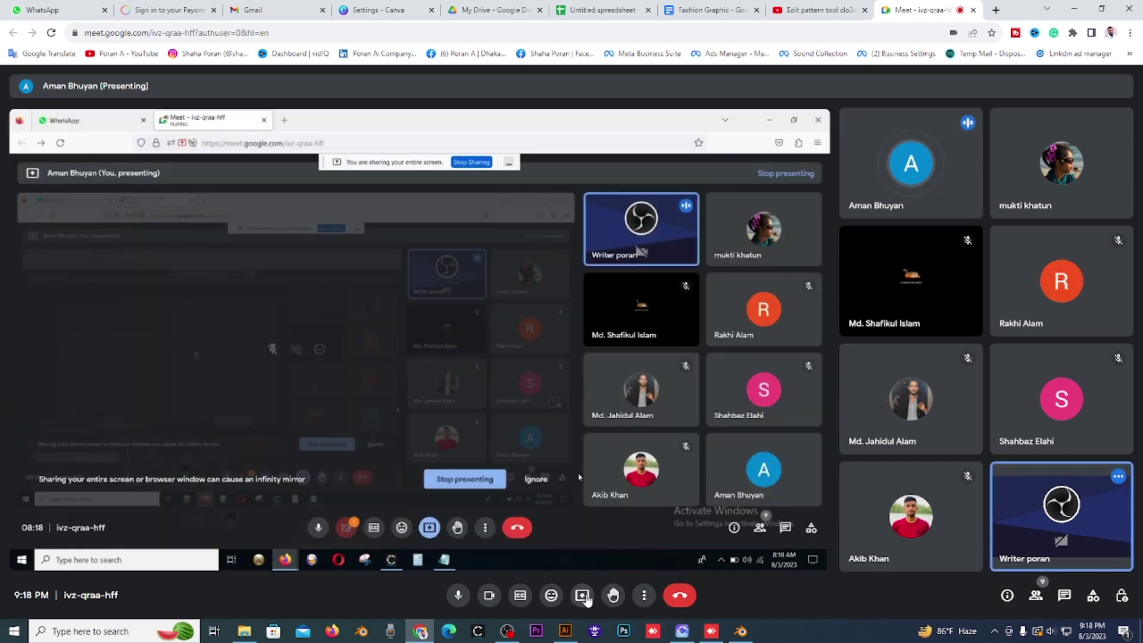
Take over presenting with the Entire Screen shared, then widen CLO 3D's 3D window.
left_click(592, 597)
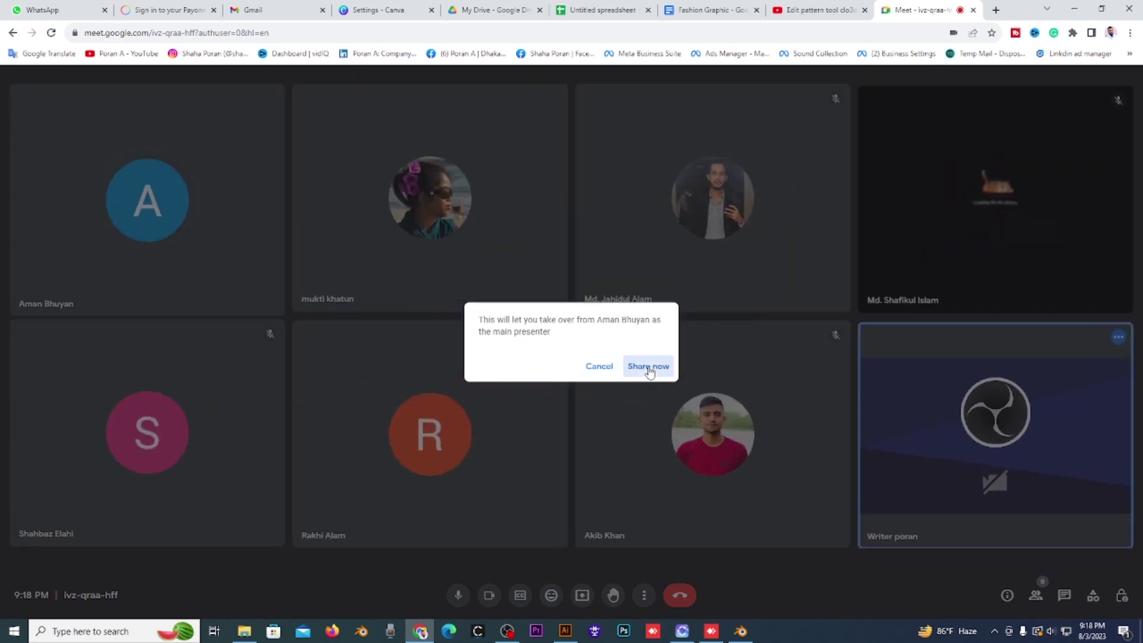
left_click(649, 369)
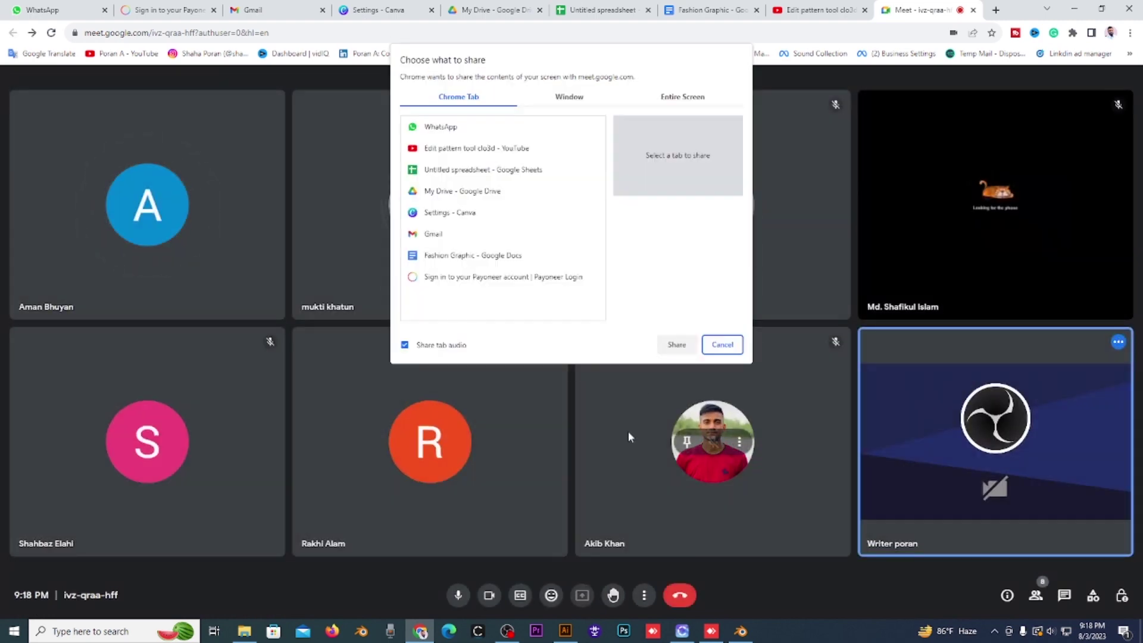
left_click(682, 96)
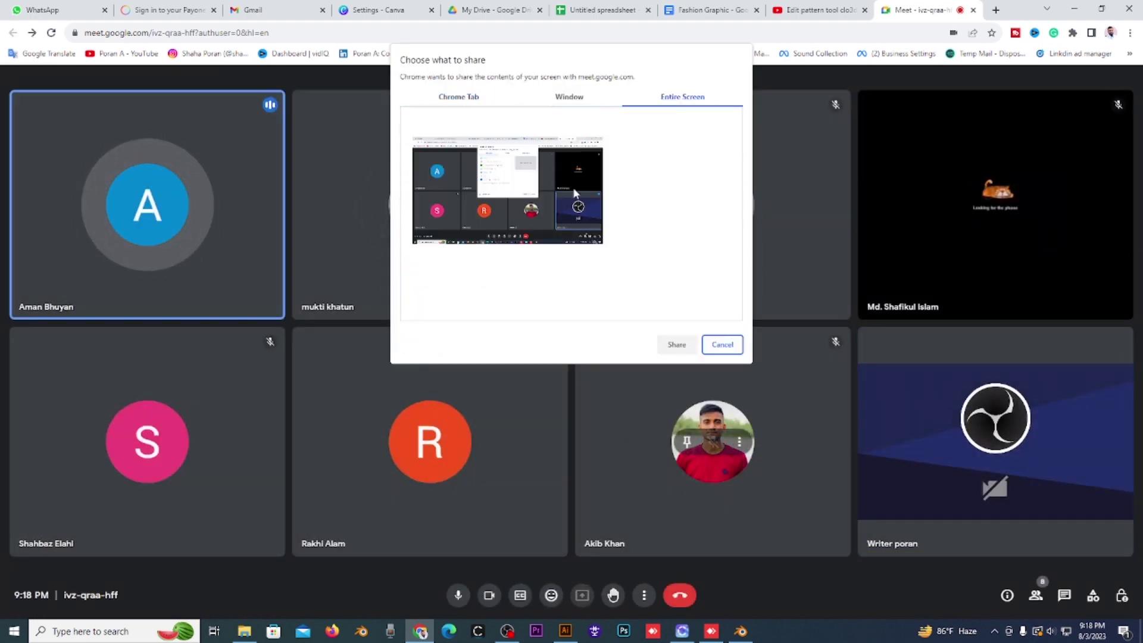
left_click(678, 345)
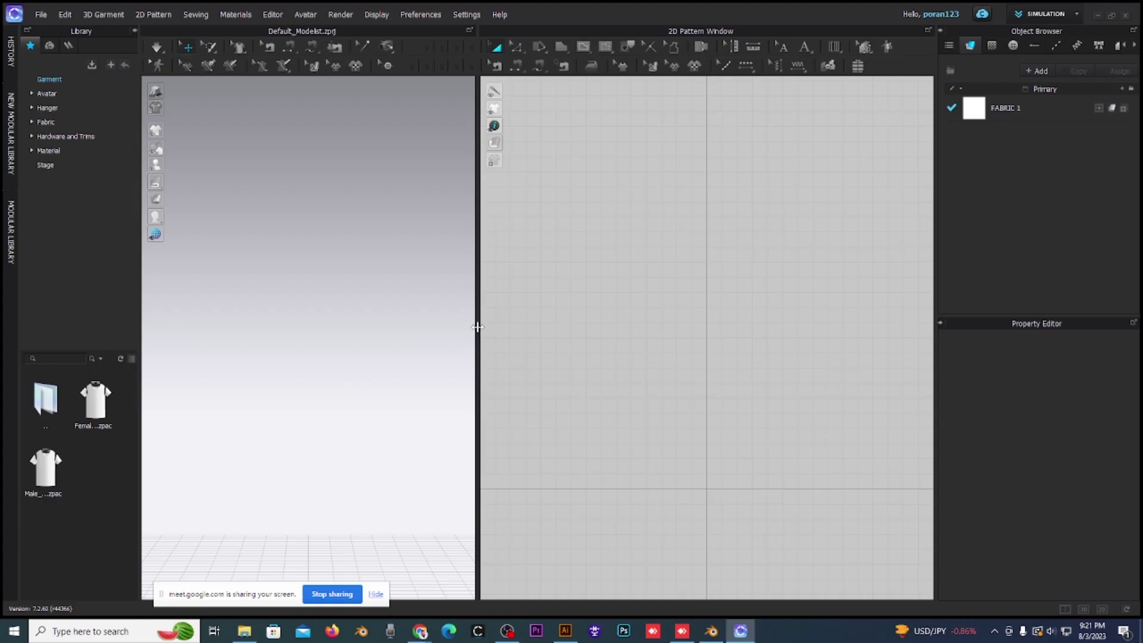
left_click_drag(478, 327, 515, 327)
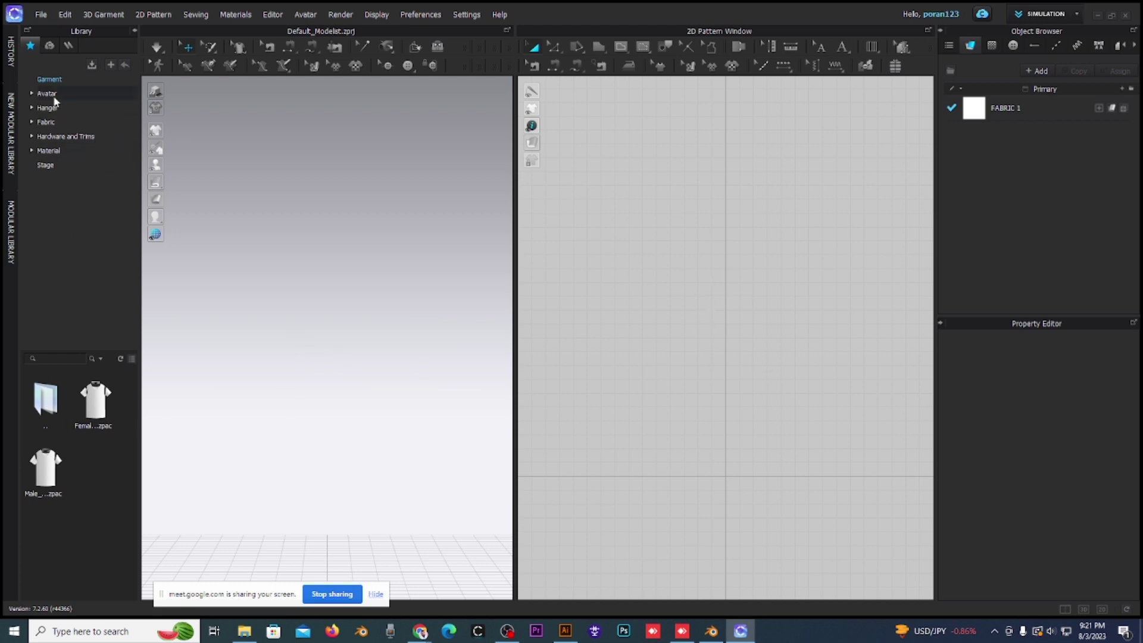
Preview the Female T-shirt, then open the Avatar library's Male_V2 folder with enlarged thumbnails.
left_click(94, 402)
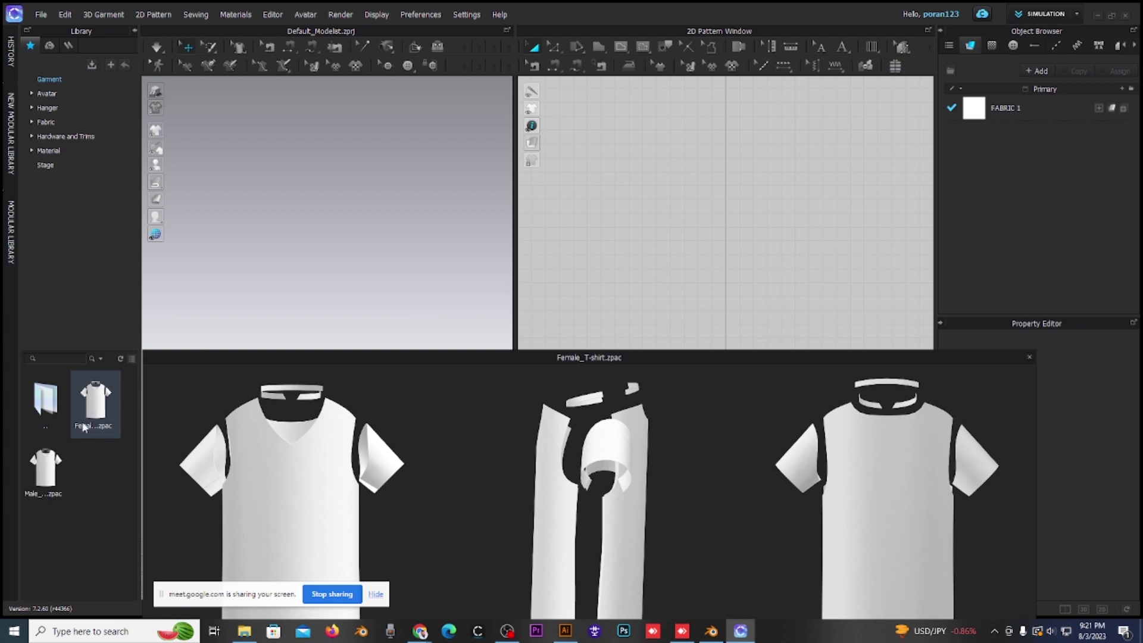
left_click(60, 94)
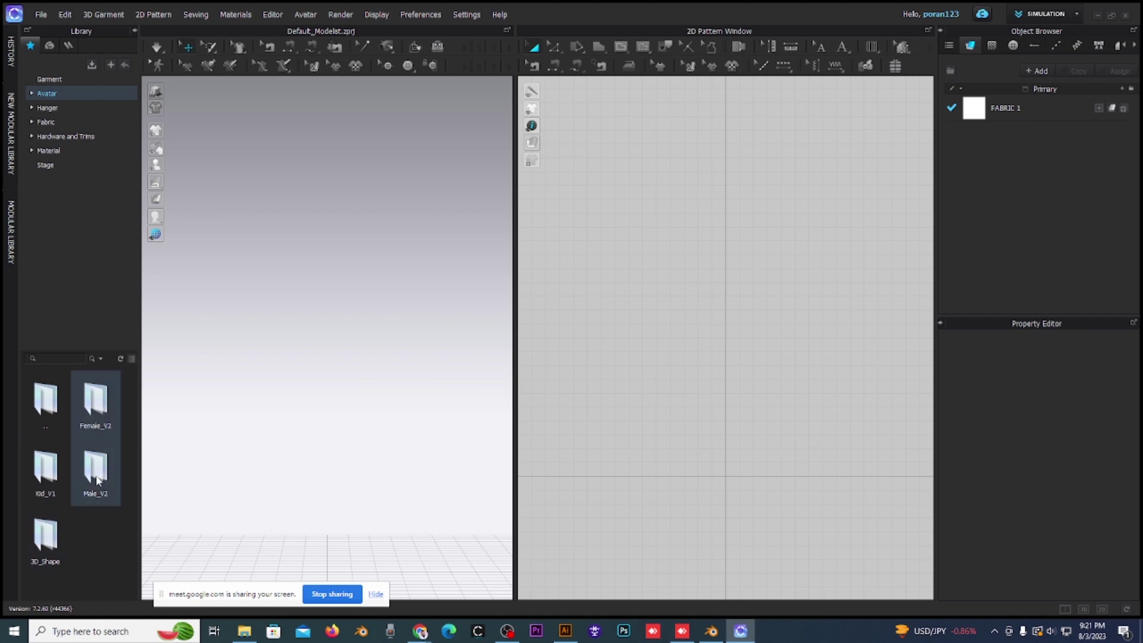
double_click(96, 479)
scroll(112, 512, "down", 2)
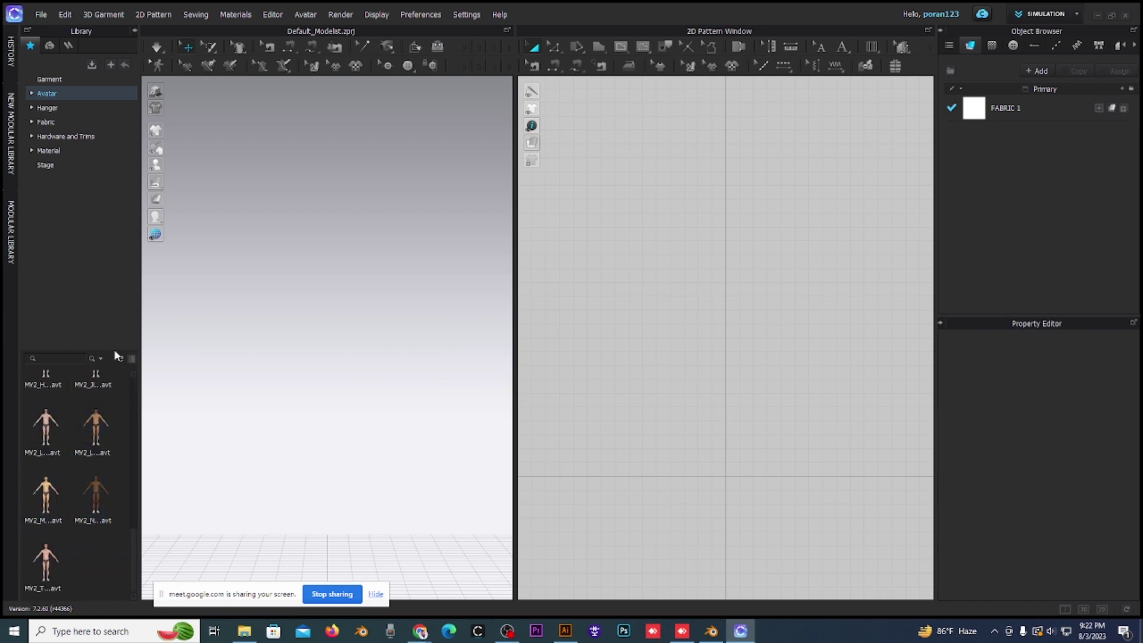
left_click_drag(116, 351, 116, 222)
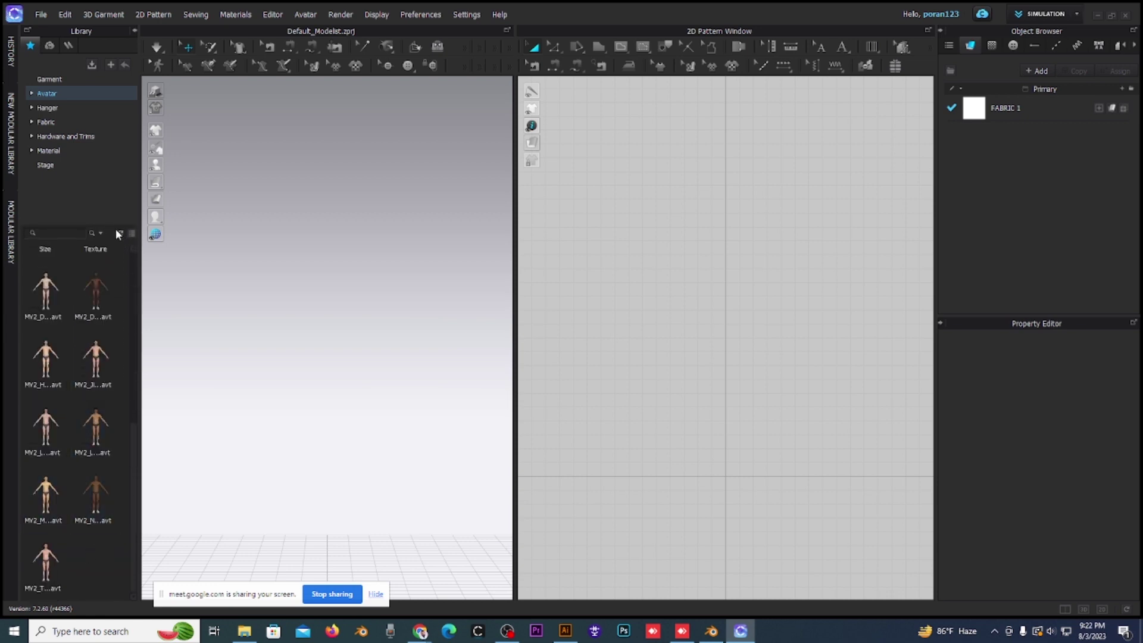
scroll(81, 470, "up", 5)
scroll(86, 478, "down", 5)
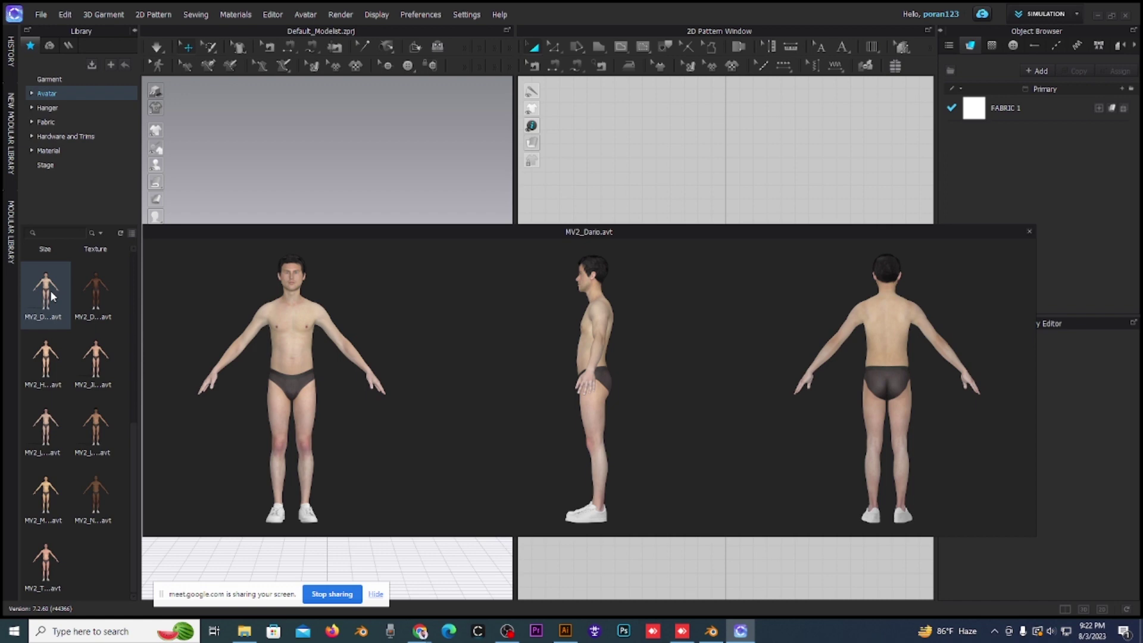
Load MV2_Dario.avt from the Male_V2 library folder into the 3D scene.
double_click(51, 296)
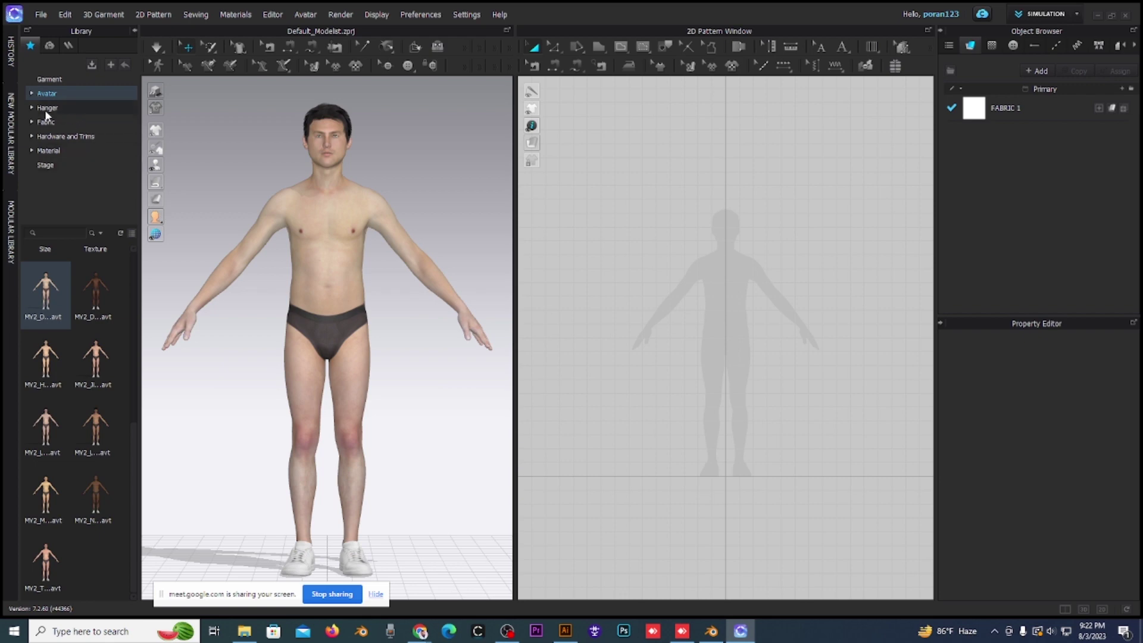
scroll(320, 315, "down", 2)
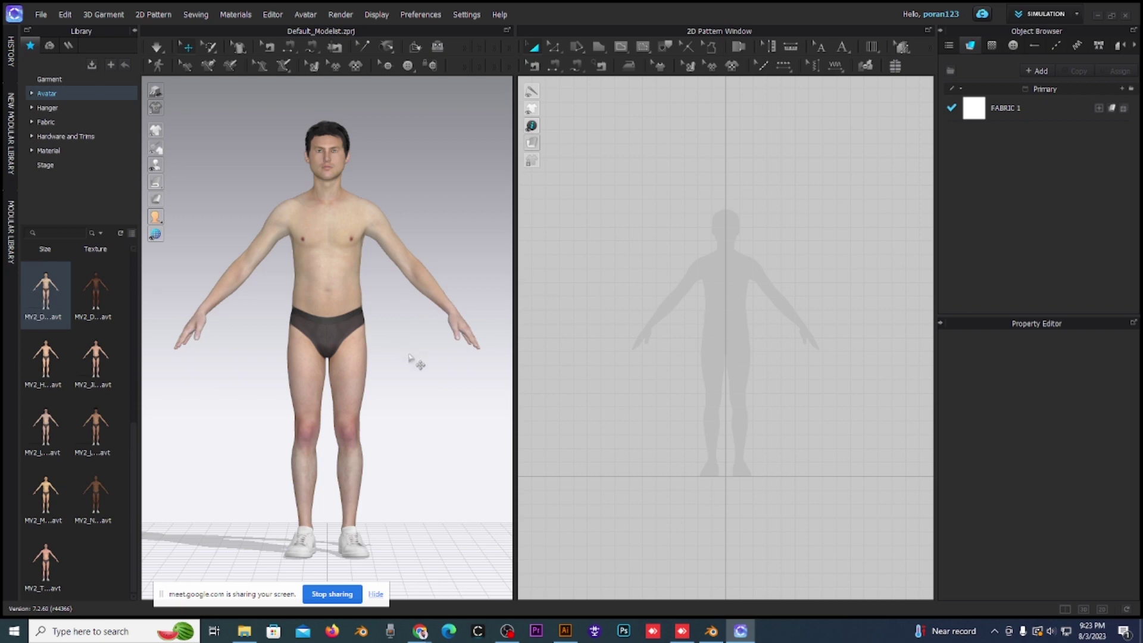
Check the camera view presets, then orbit MV2_Dario from front, back, above and below.
right_click_drag(412, 356, 409, 354)
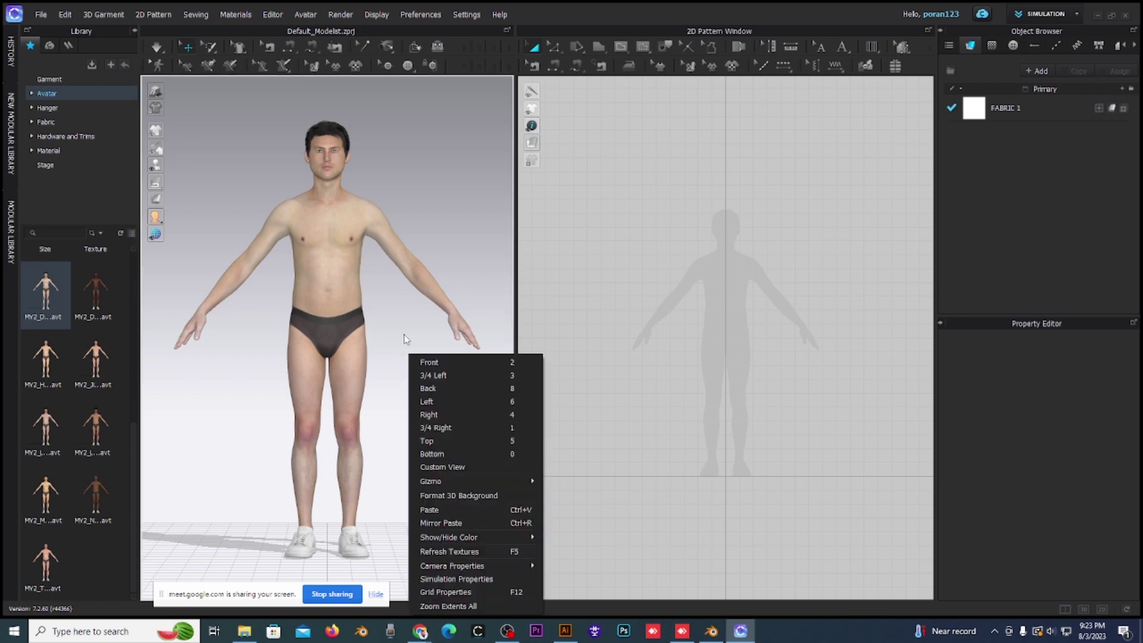
left_click(403, 337)
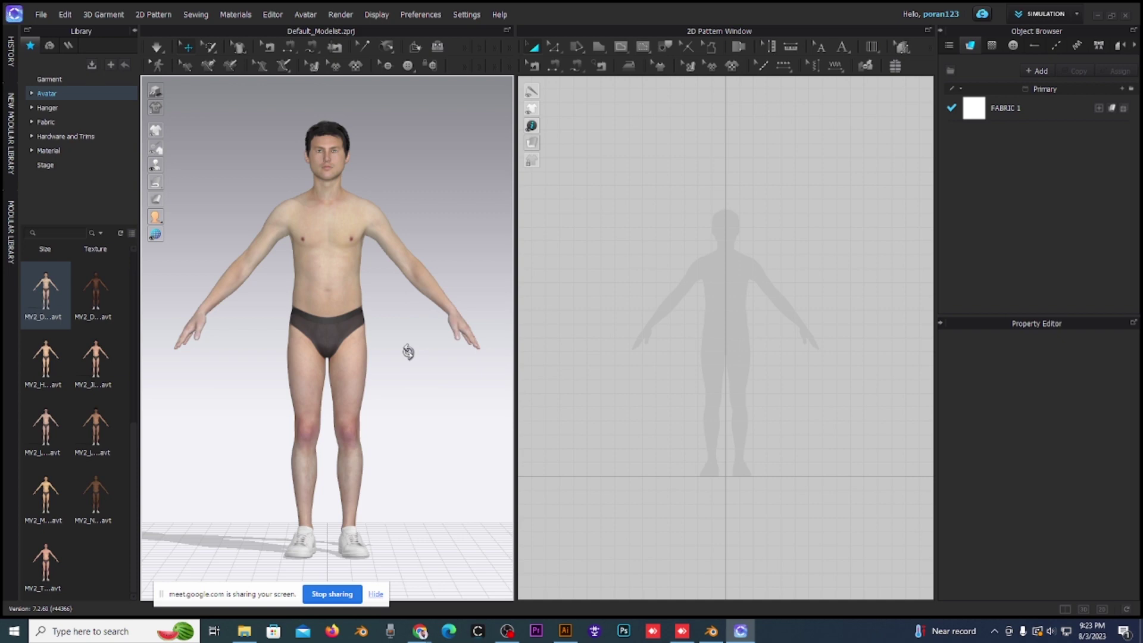
mouse_move(408, 352)
right_mouse_down()
mouse_move(454, 330)
mouse_move(498, 355)
mouse_move(691, 358)
mouse_move(524, 357)
mouse_move(306, 327)
mouse_move(277, 340)
mouse_move(173, 334)
right_mouse_up()
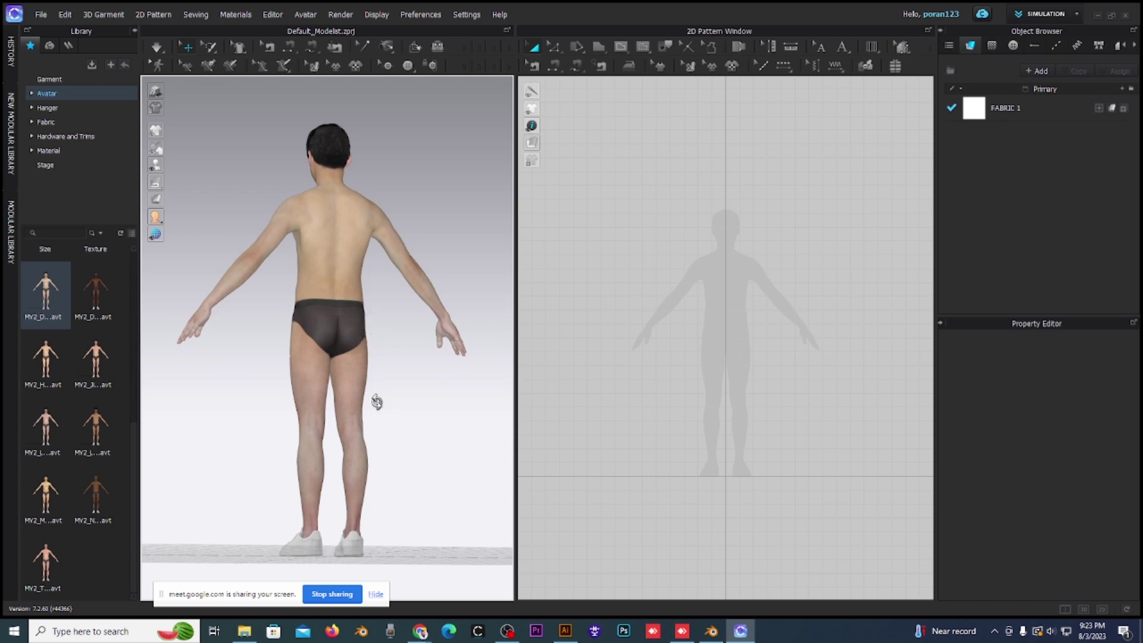
right_click_drag(375, 390, 370, 196)
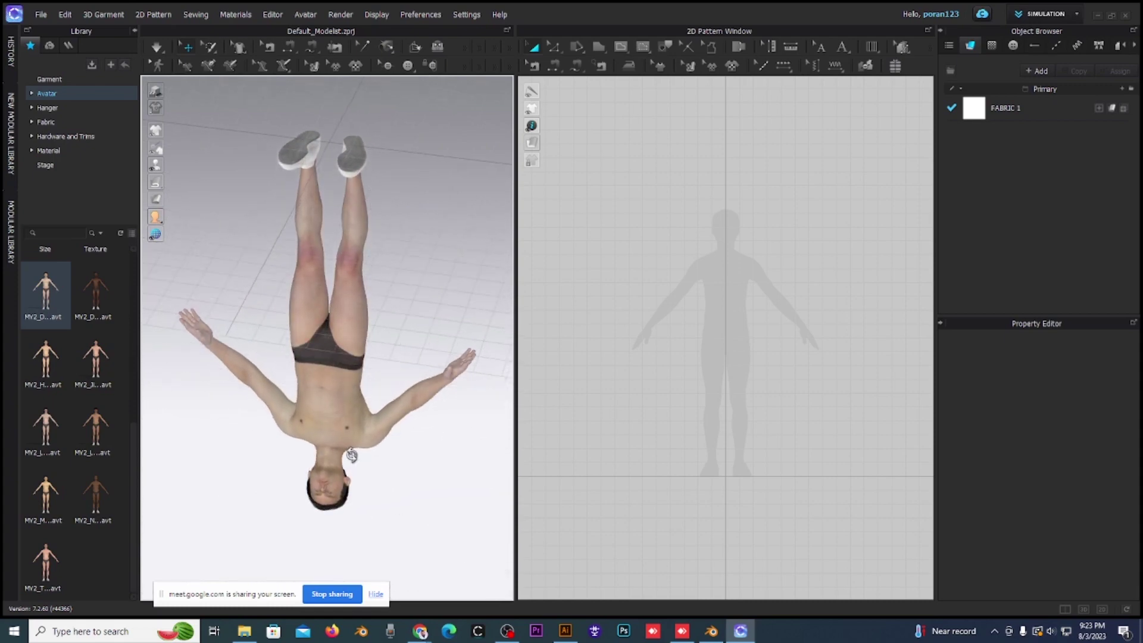
mouse_move(369, 286)
right_mouse_down()
mouse_move(361, 374)
mouse_move(371, 172)
mouse_move(378, 237)
mouse_move(358, 443)
right_mouse_up()
right_click_drag(390, 209, 350, 401)
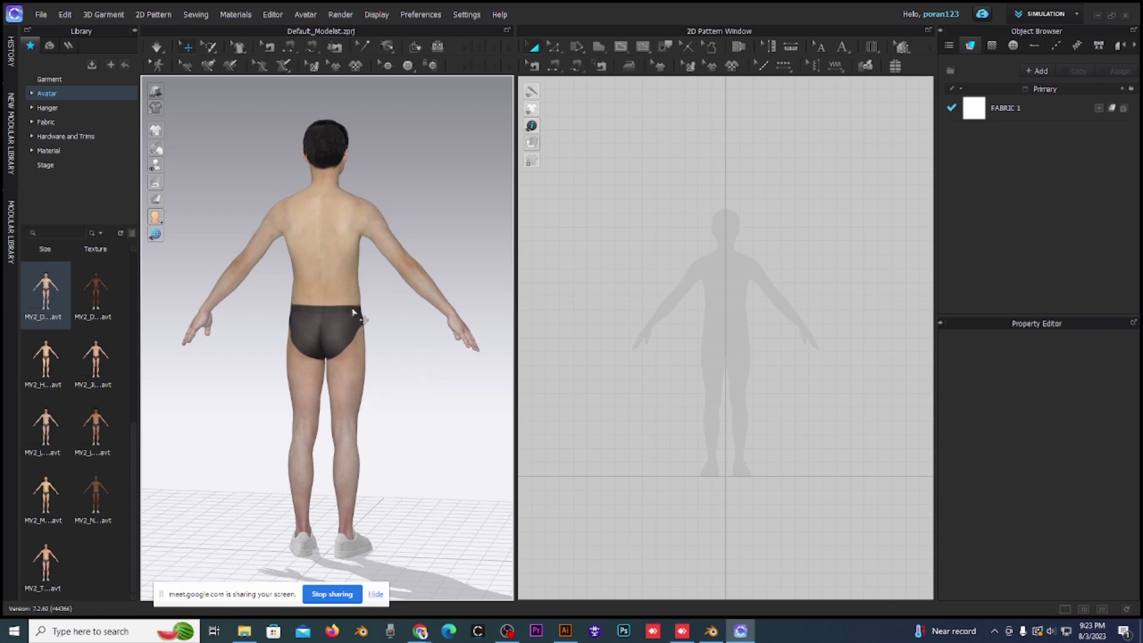
mouse_move(439, 340)
right_mouse_down()
mouse_move(332, 327)
mouse_move(426, 346)
mouse_move(265, 358)
mouse_move(421, 365)
mouse_move(306, 327)
mouse_move(403, 339)
mouse_move(378, 319)
mouse_move(286, 327)
mouse_move(347, 318)
right_mouse_up()
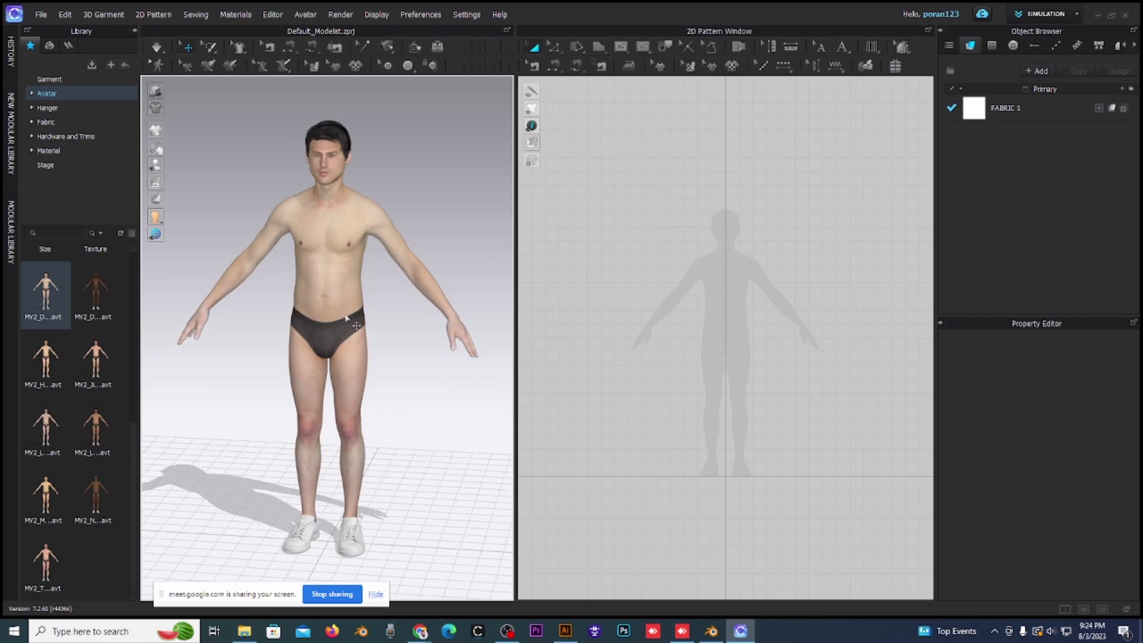
right_click_drag(347, 318, 347, 318)
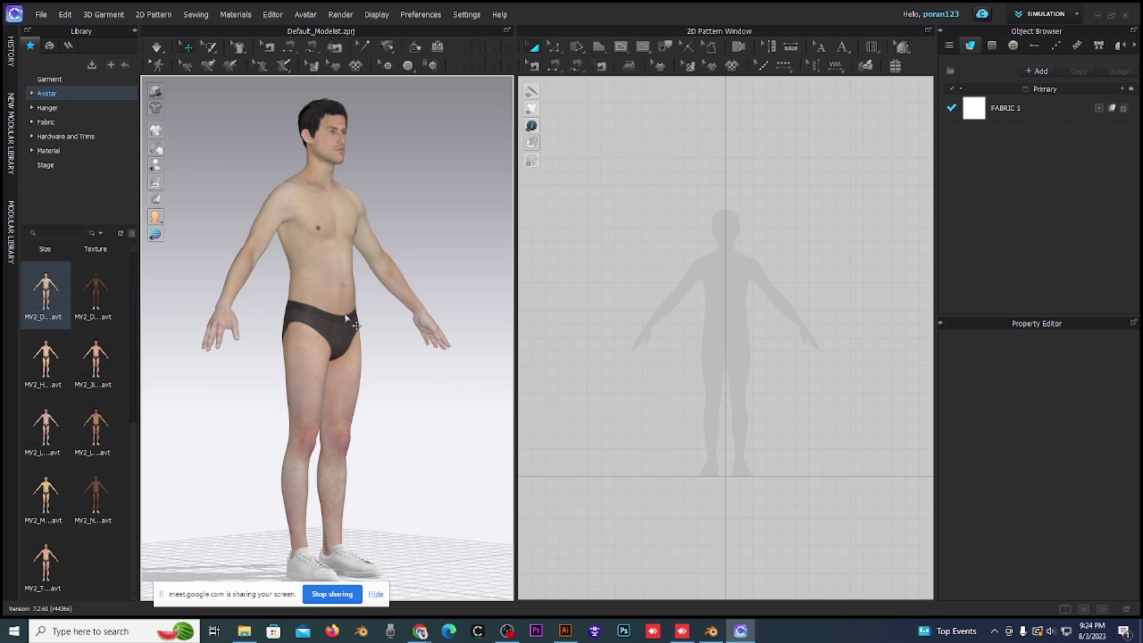
key("2")
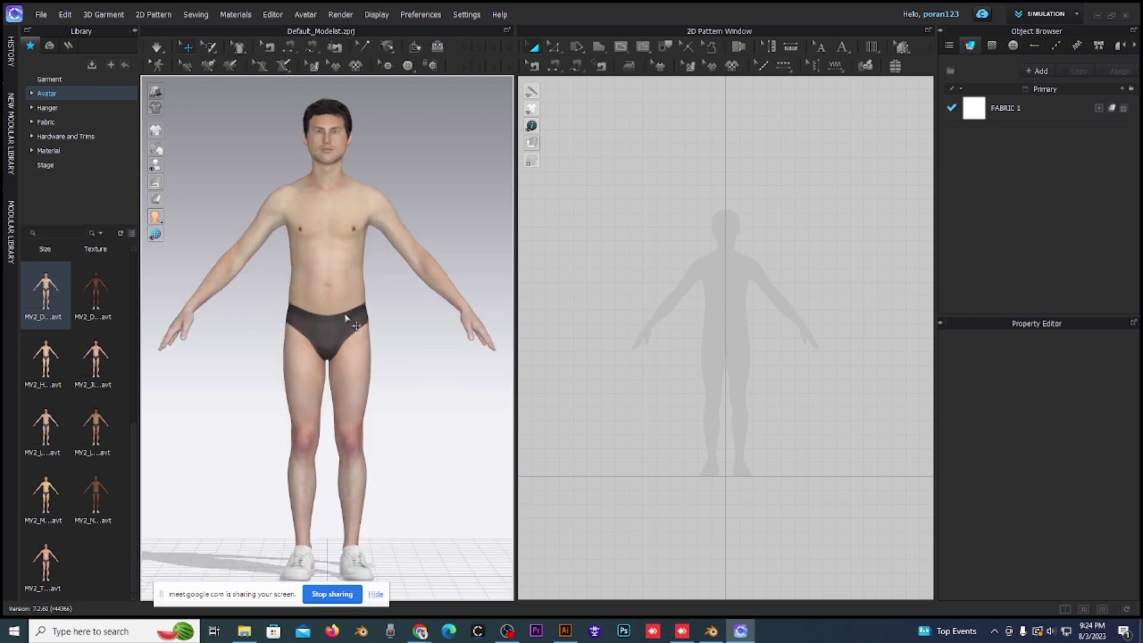
key("0")
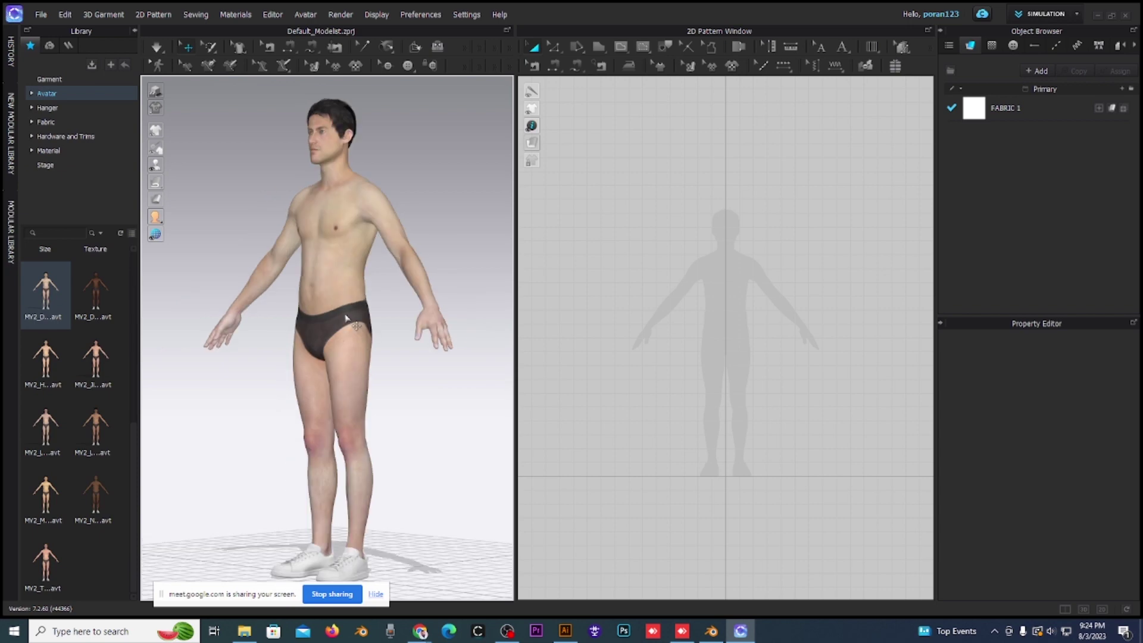
key("4")
key("5")
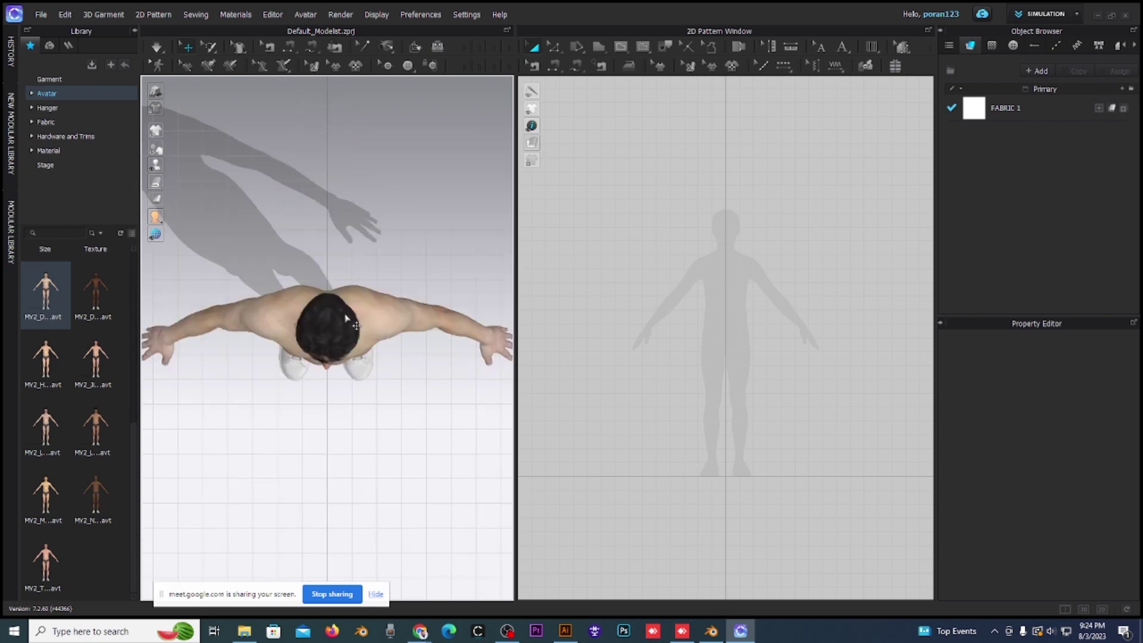
key("6")
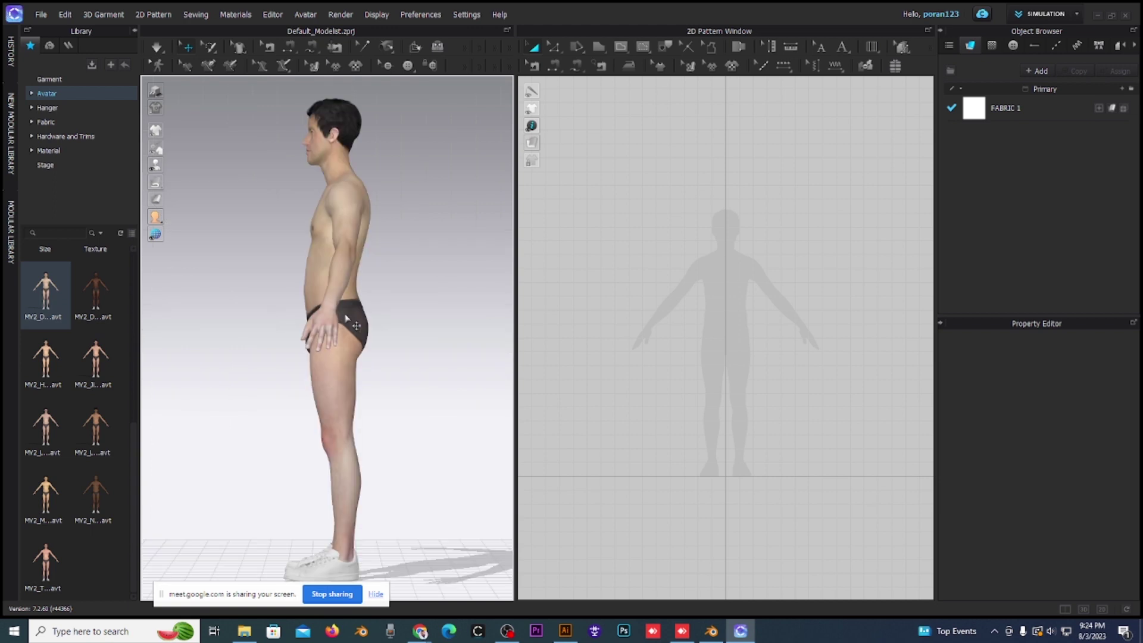
key("8")
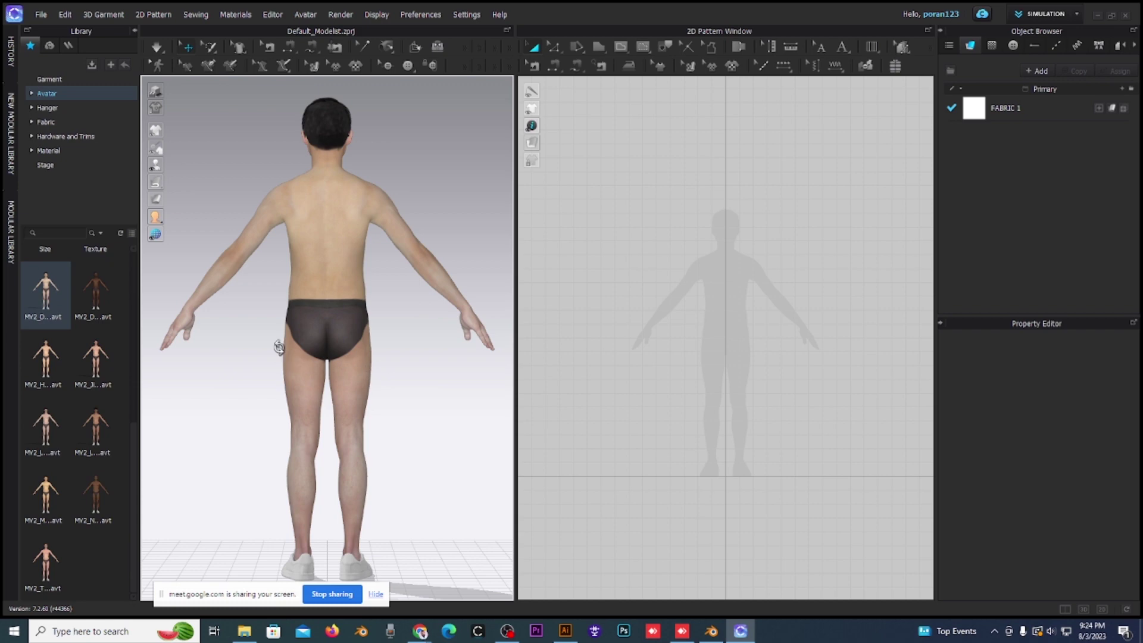
right_click_drag(275, 339, 510, 384)
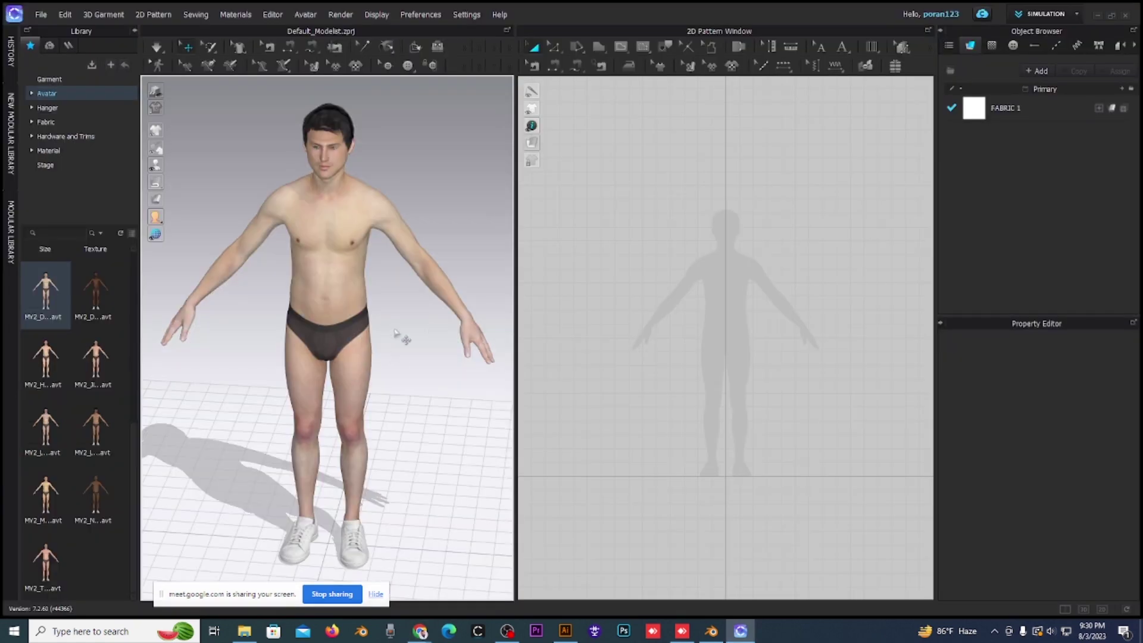
mouse_move(381, 393)
right_mouse_down()
mouse_move(257, 349)
mouse_move(325, 378)
right_mouse_up()
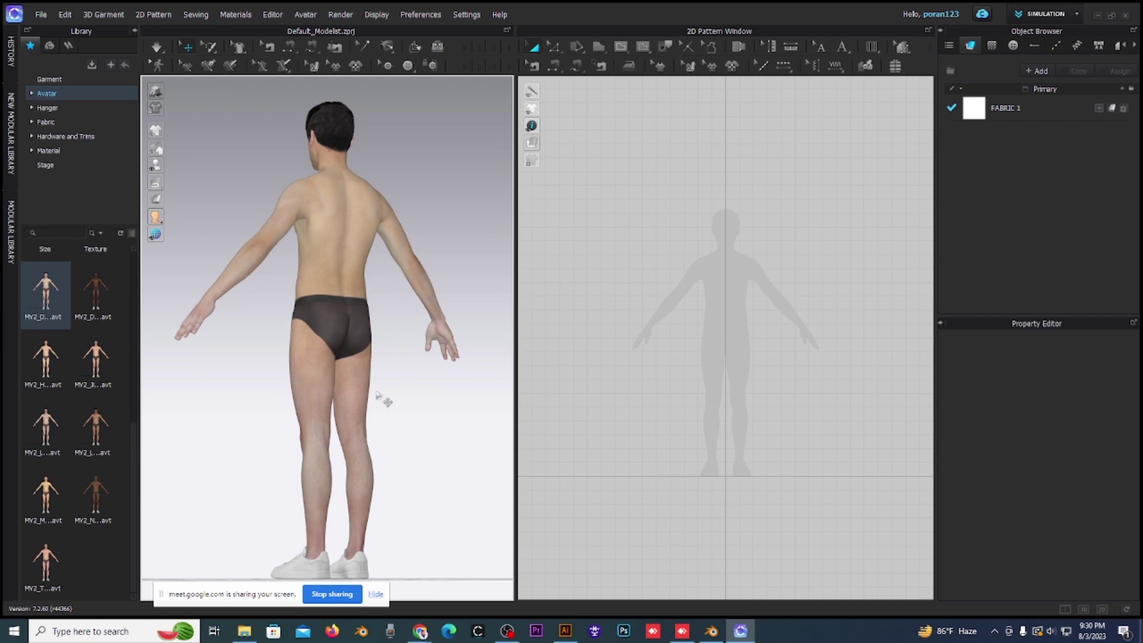
mouse_move(250, 360)
right_mouse_down()
mouse_move(254, 349)
mouse_move(408, 340)
right_mouse_up()
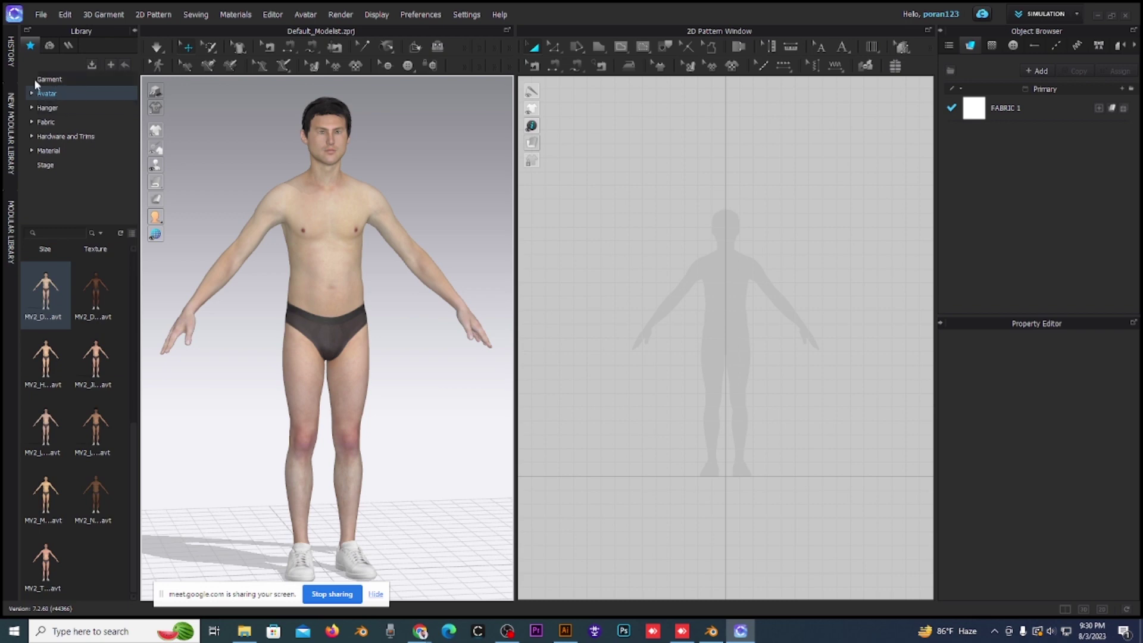
In the Garment library, load the Female T-shirt, then open Male_T-shirt.zpac to reach Pose & Size.
left_click(61, 78)
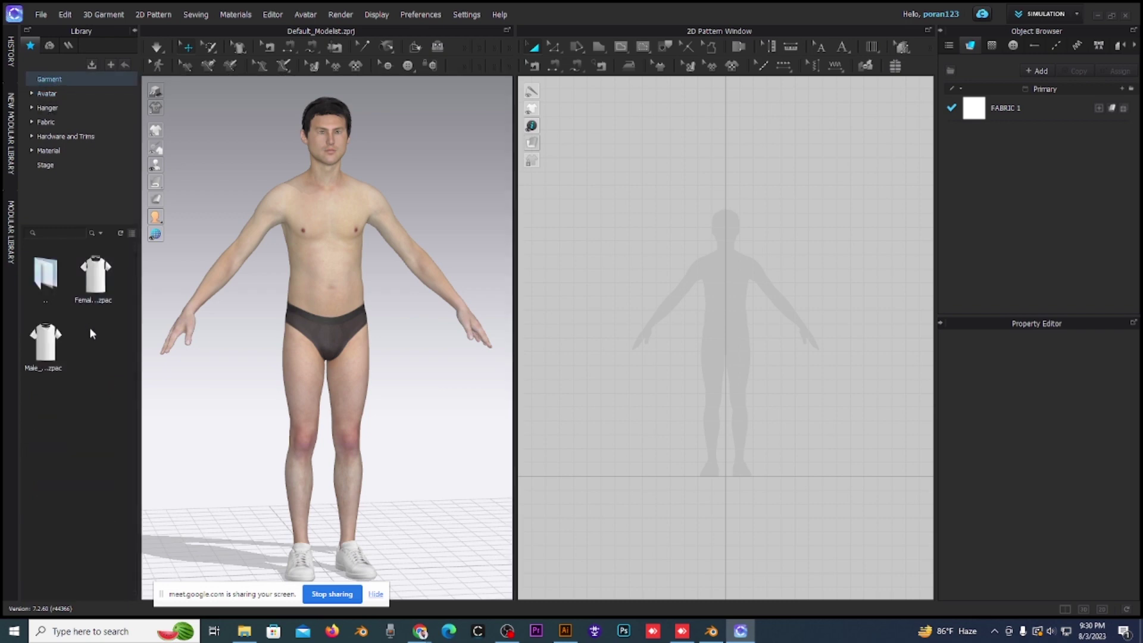
double_click(99, 286)
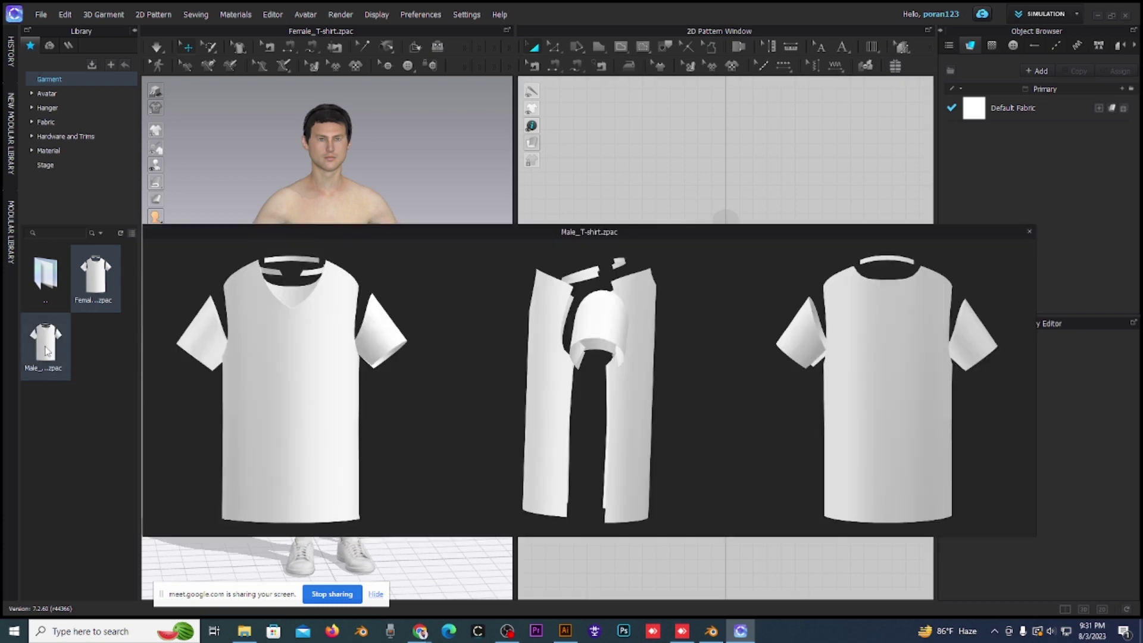
double_click(46, 350)
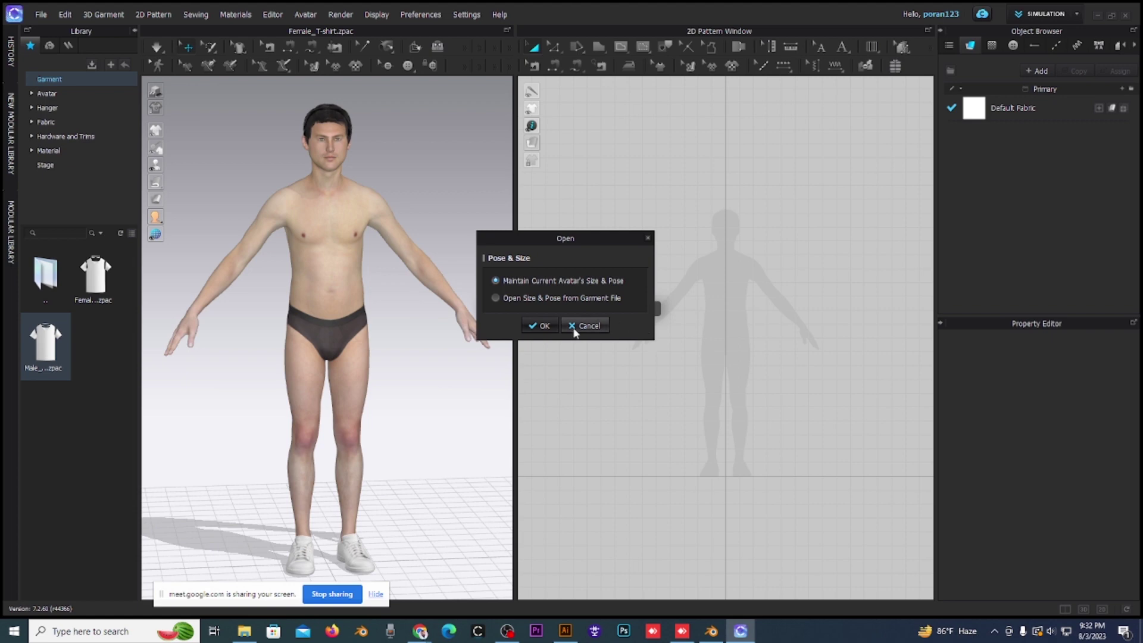
Confirm Maintain Current Avatar's Size & Pose, then orbit to view the loaded Male_T-shirt pieces.
left_click(541, 326)
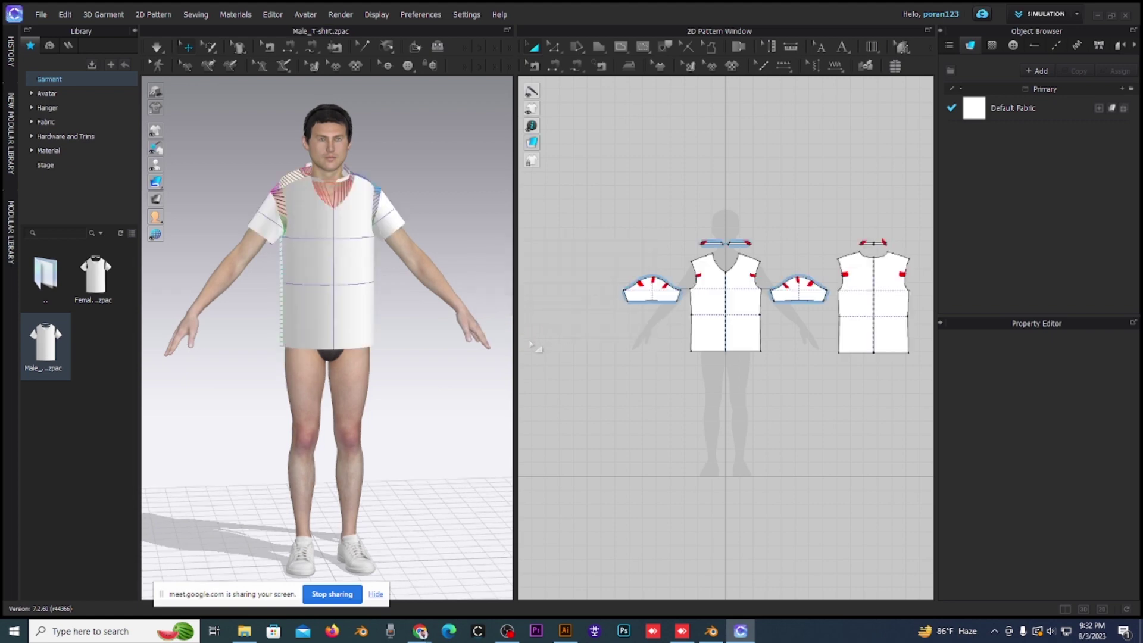
mouse_move(364, 295)
right_mouse_down()
mouse_move(217, 293)
mouse_move(251, 335)
mouse_move(333, 334)
mouse_move(237, 339)
mouse_move(413, 344)
mouse_move(345, 340)
mouse_move(329, 271)
right_mouse_up()
mouse_move(252, 278)
right_mouse_down()
mouse_move(413, 289)
mouse_move(331, 351)
mouse_move(376, 390)
right_mouse_up()
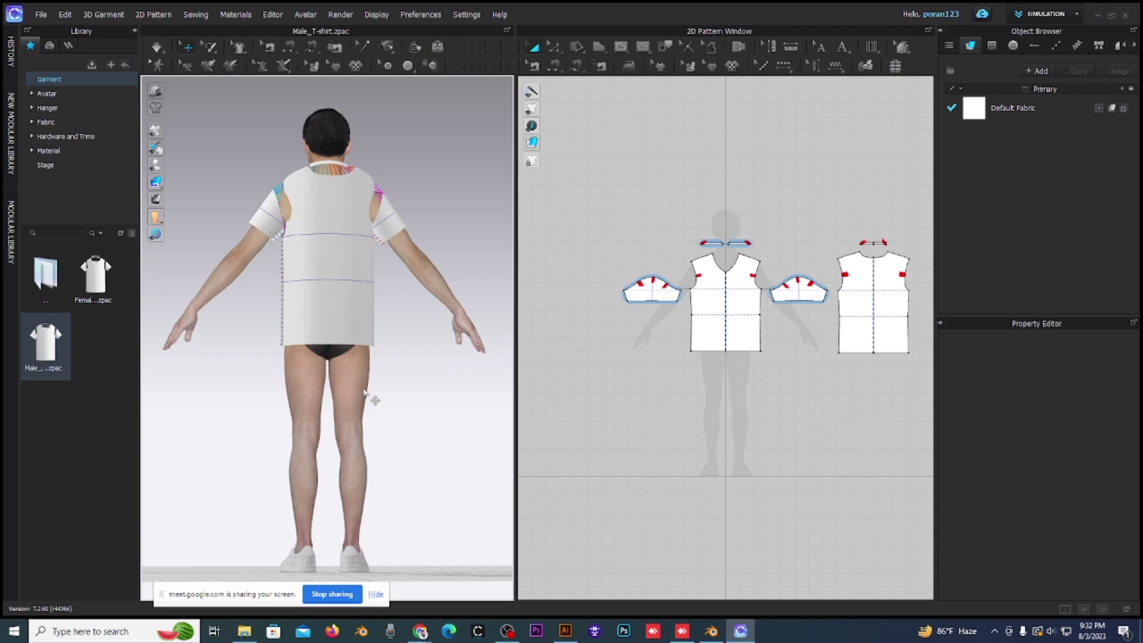
mouse_move(268, 299)
right_mouse_down()
mouse_move(318, 313)
mouse_move(331, 195)
right_mouse_up()
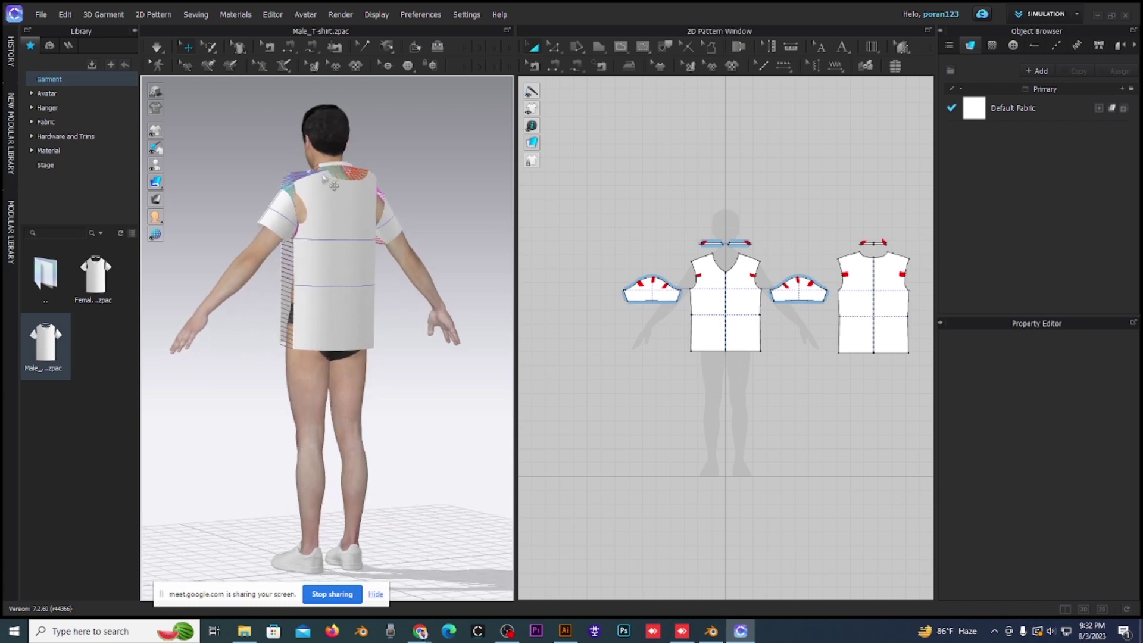
Select the T-shirt's back piece in 3D, reframe the view, and pick a point near its shoulder.
left_click(334, 185)
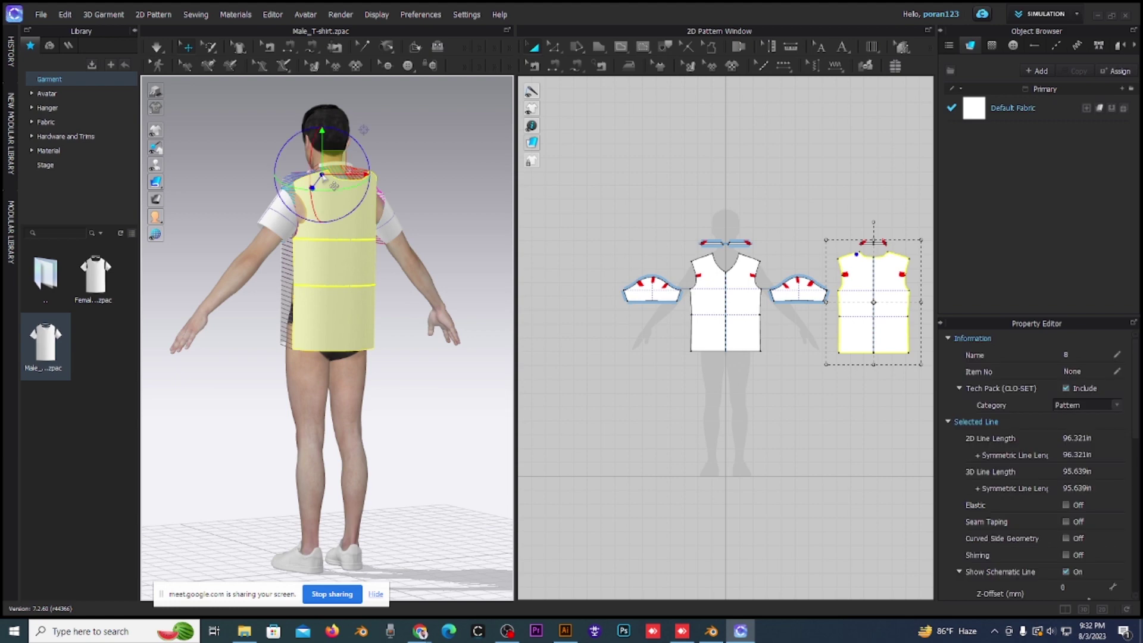
middle_click_drag(334, 185, 335, 239)
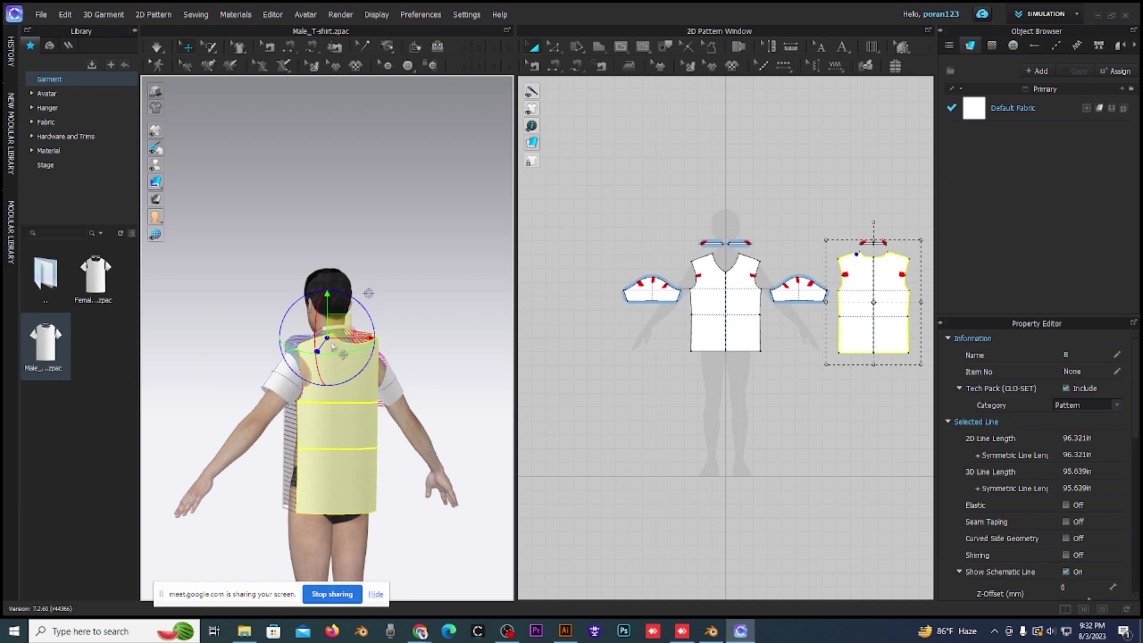
scroll(378, 453, "down", 3)
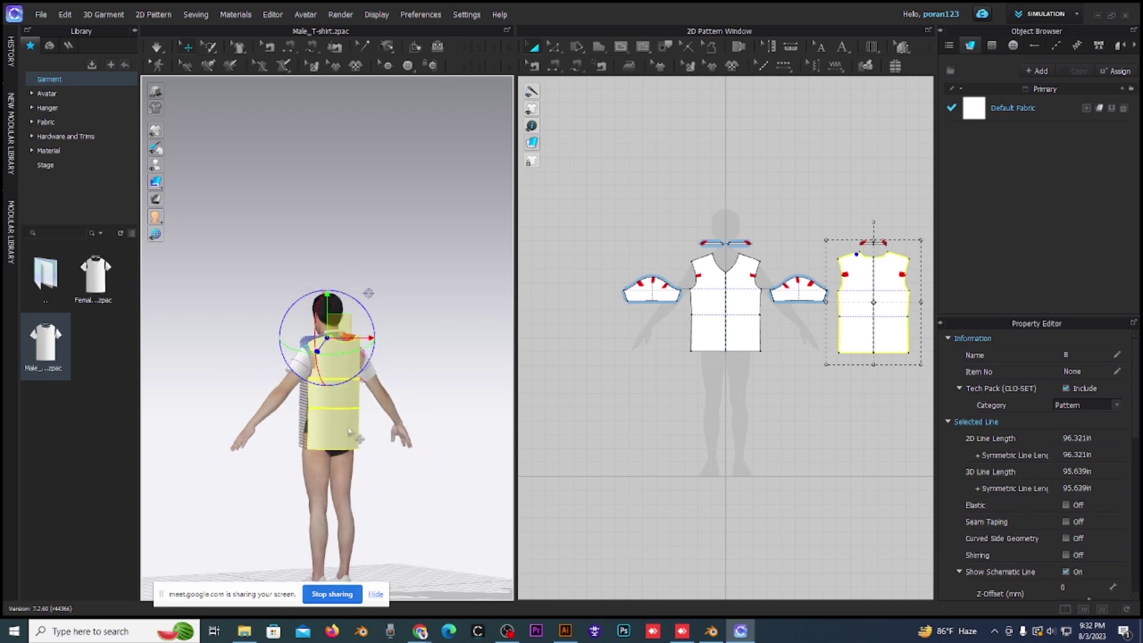
scroll(336, 435, "down", 3)
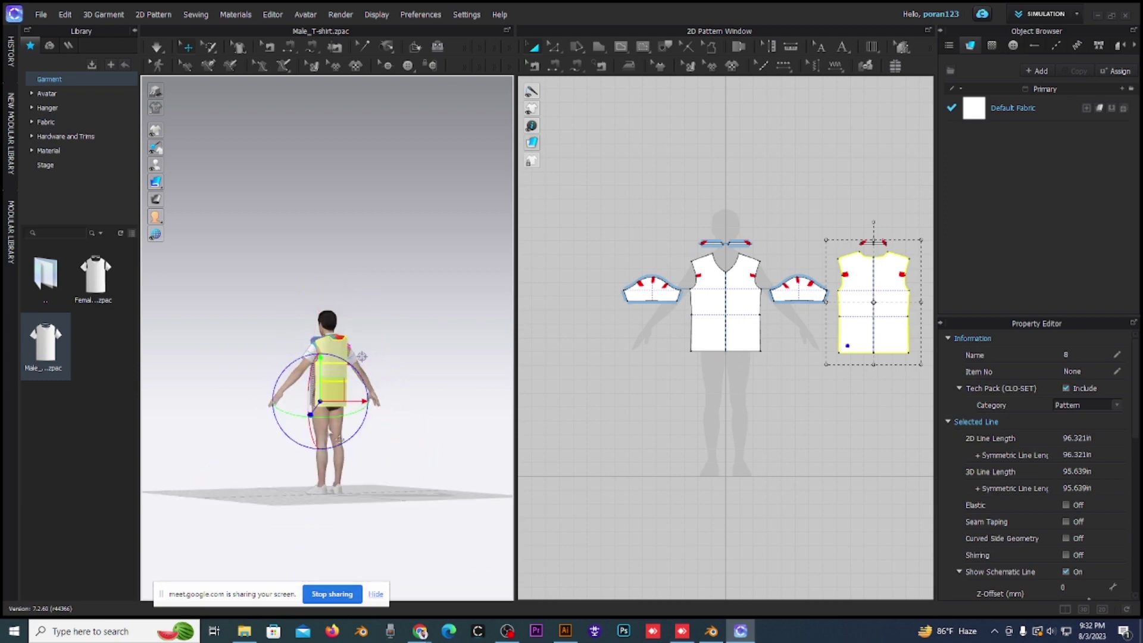
scroll(338, 439, "up", 5)
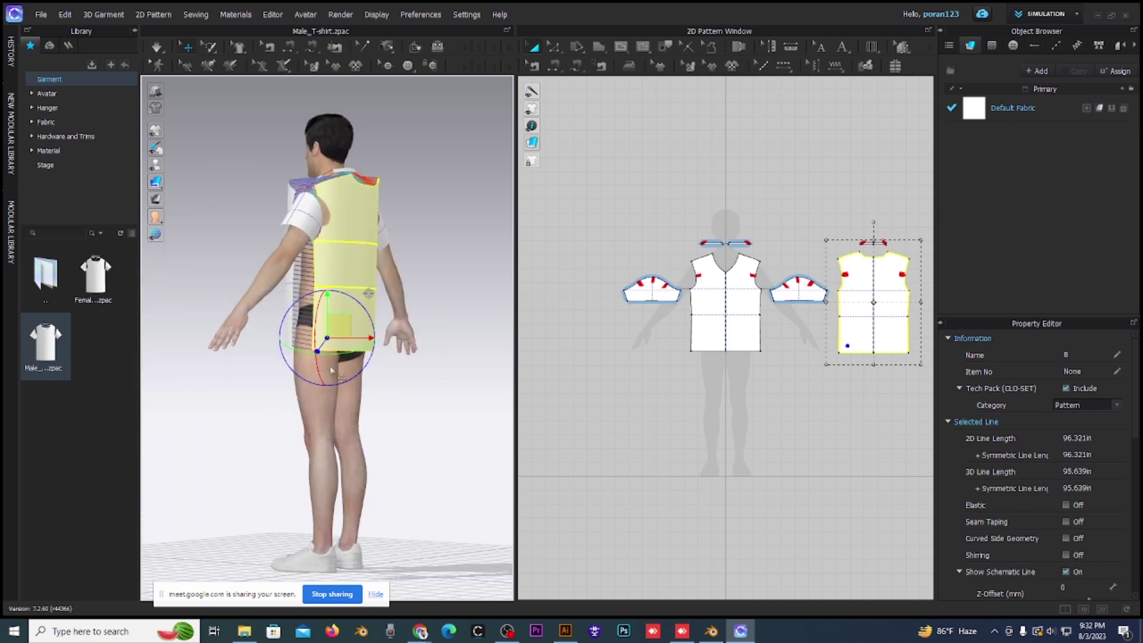
left_click(358, 218)
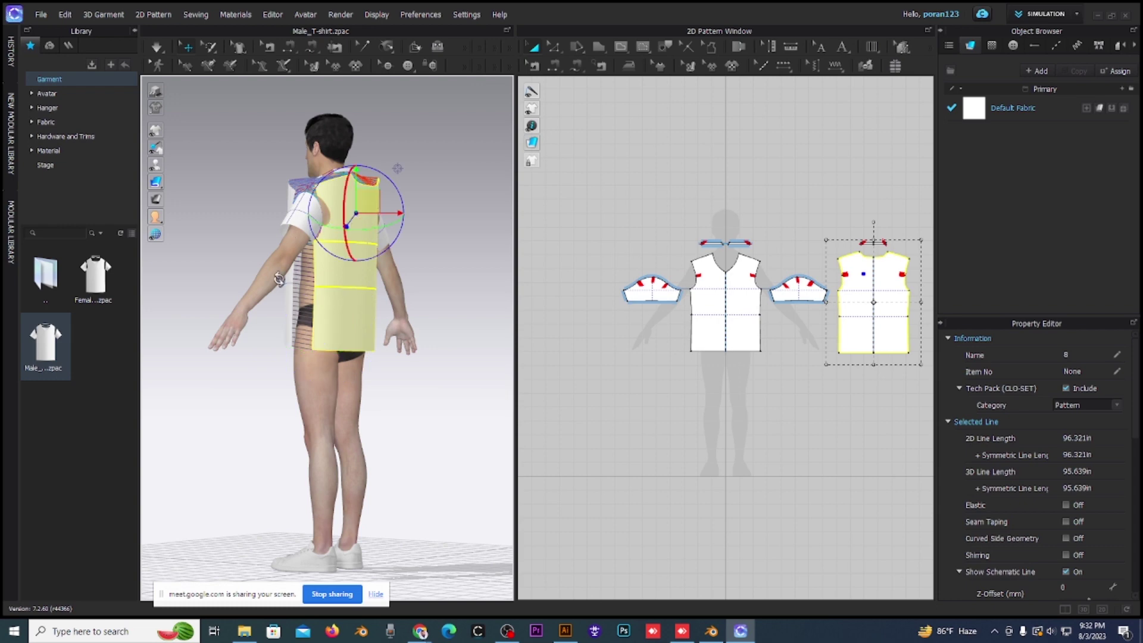
mouse_move(358, 218)
right_mouse_down()
mouse_move(409, 341)
mouse_move(315, 295)
right_mouse_up()
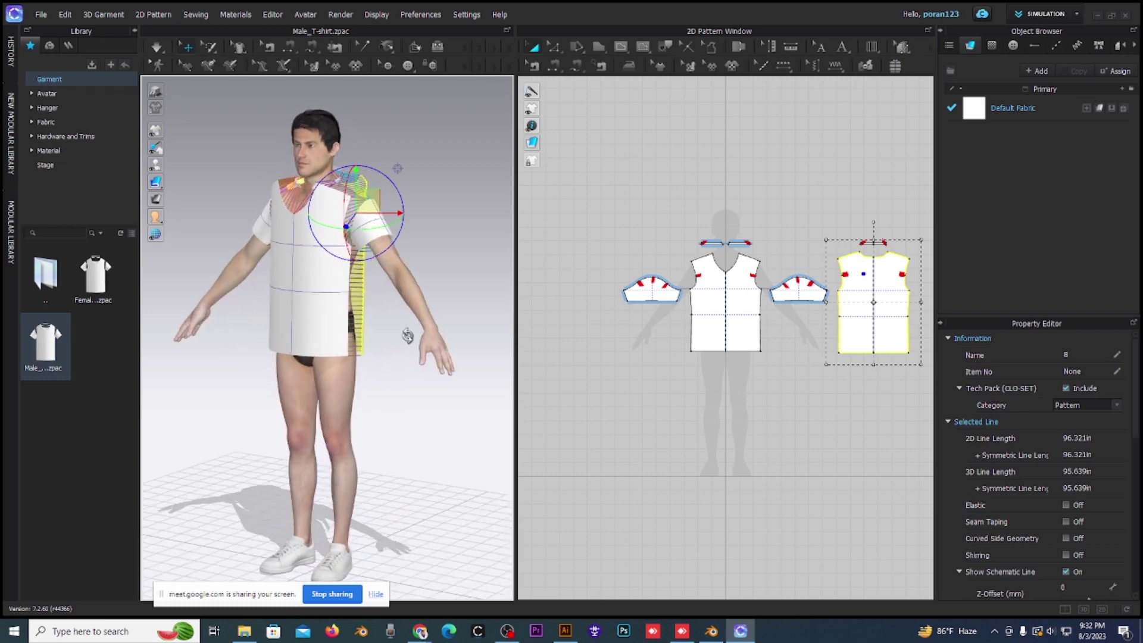
Select the T-shirt's front piece and pick points on its upper chest and lower right.
left_click(316, 298)
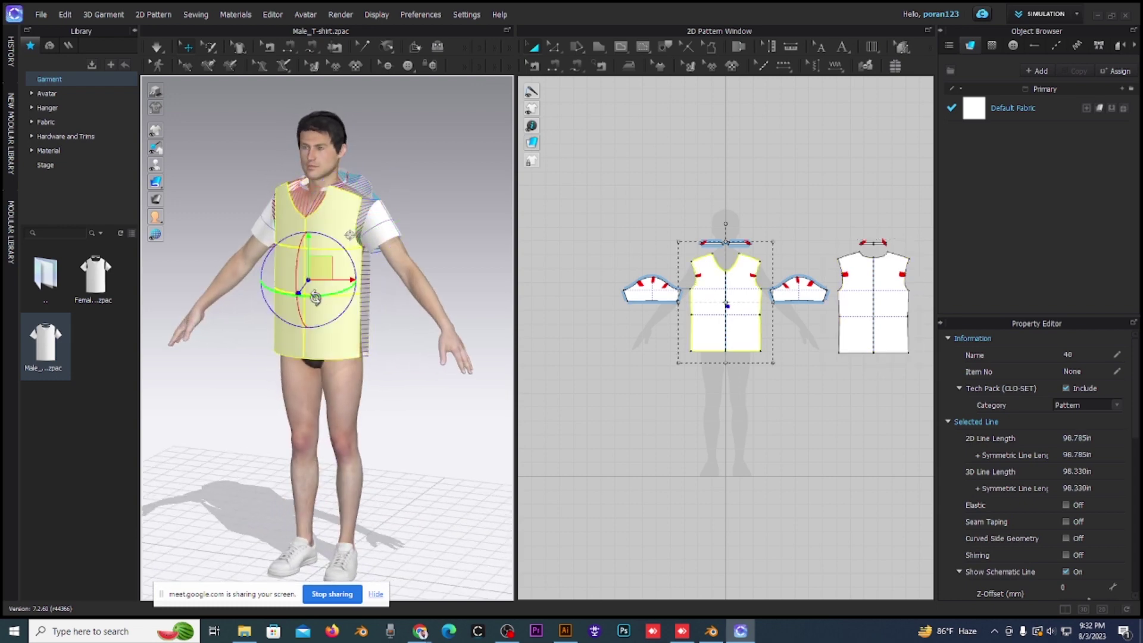
scroll(315, 297, "up", 3)
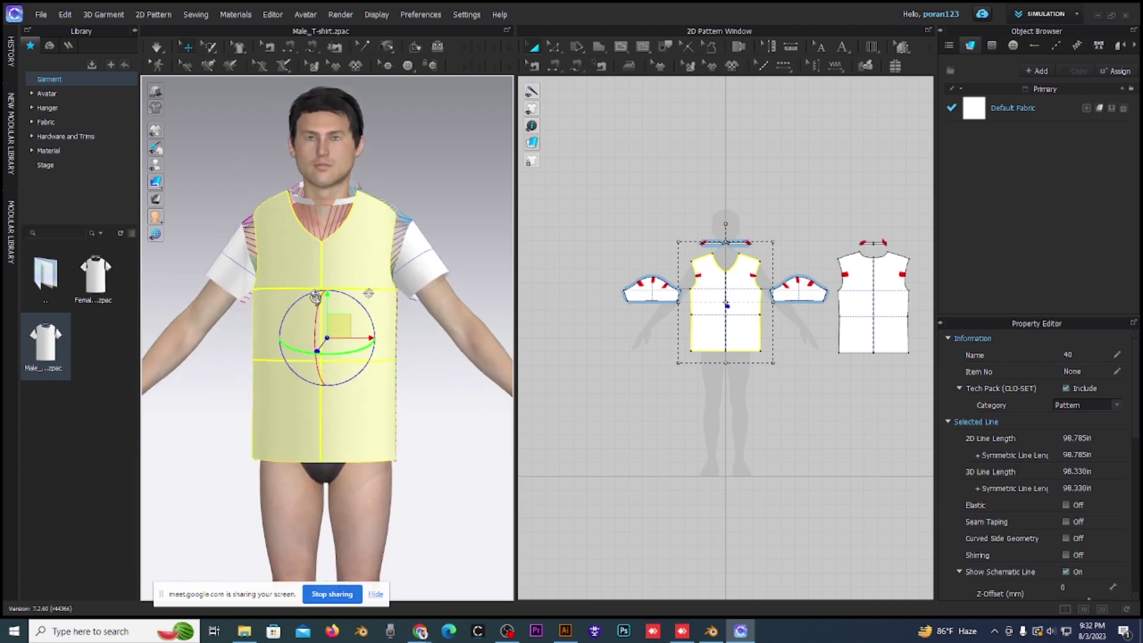
left_click(371, 240)
left_click(265, 230)
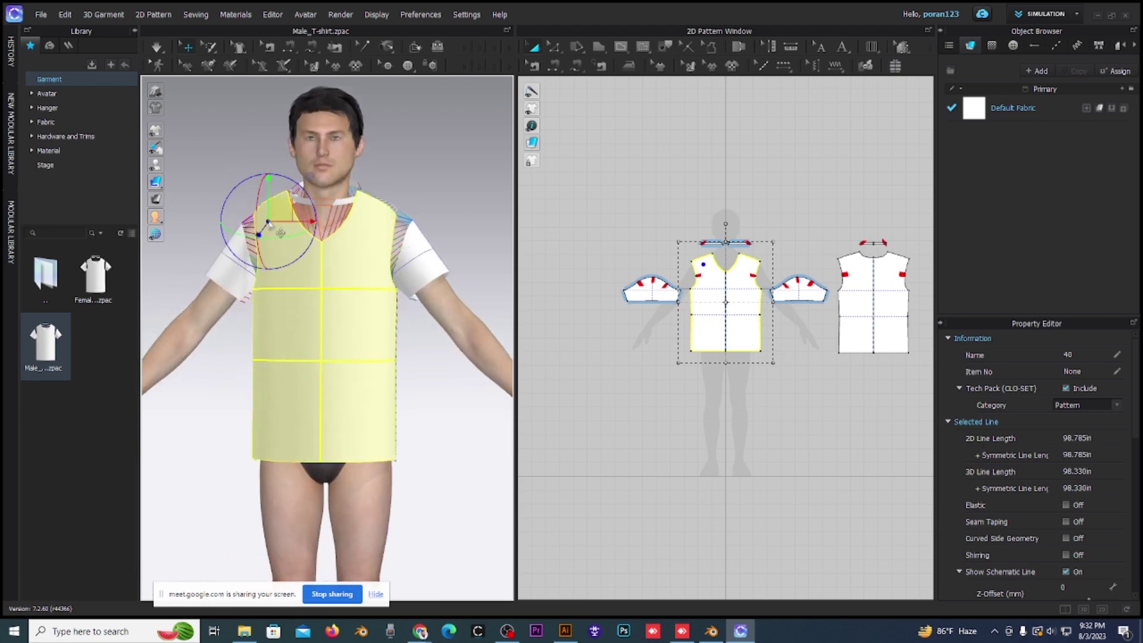
left_click(368, 398)
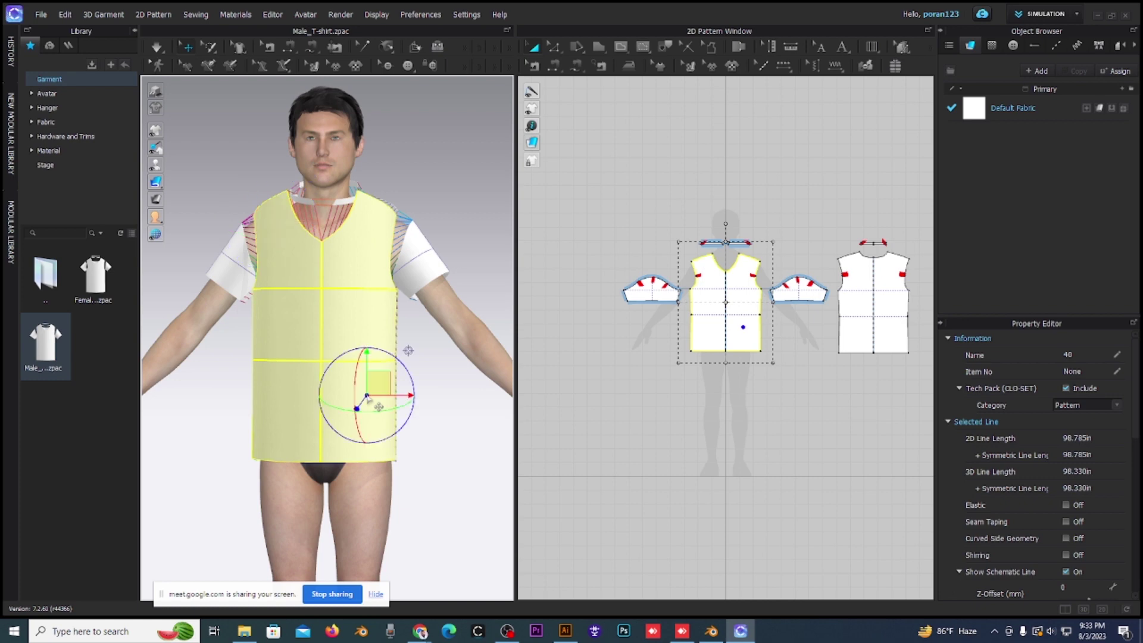
left_click(256, 296)
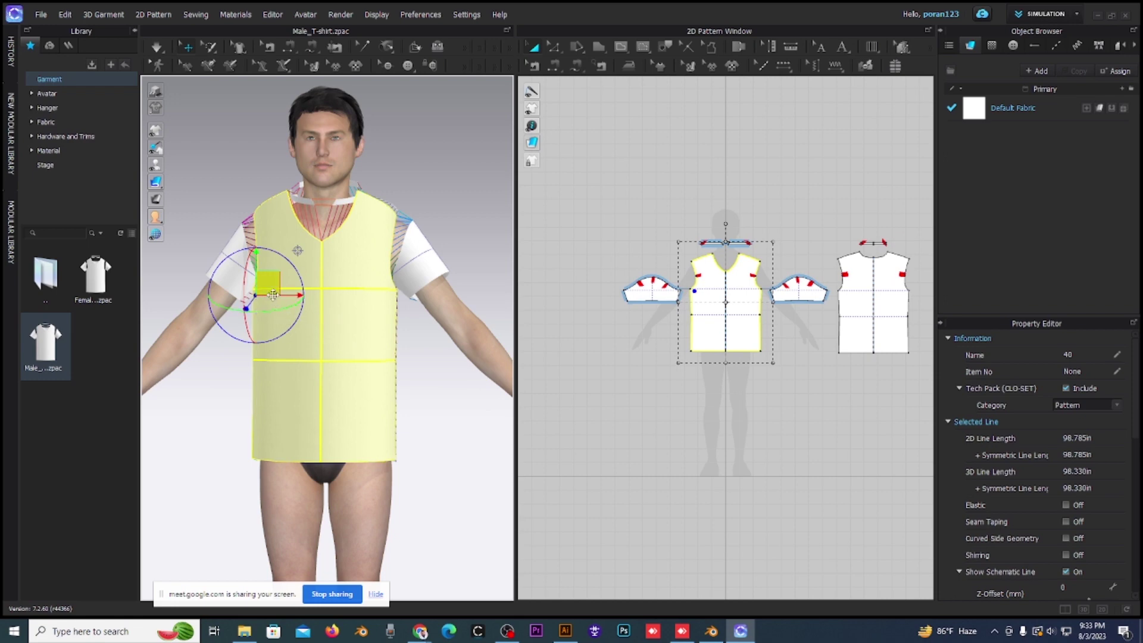
Pick more front-piece points down to the armhole, using view keys 1 and 6 to rotate.
left_click(380, 304)
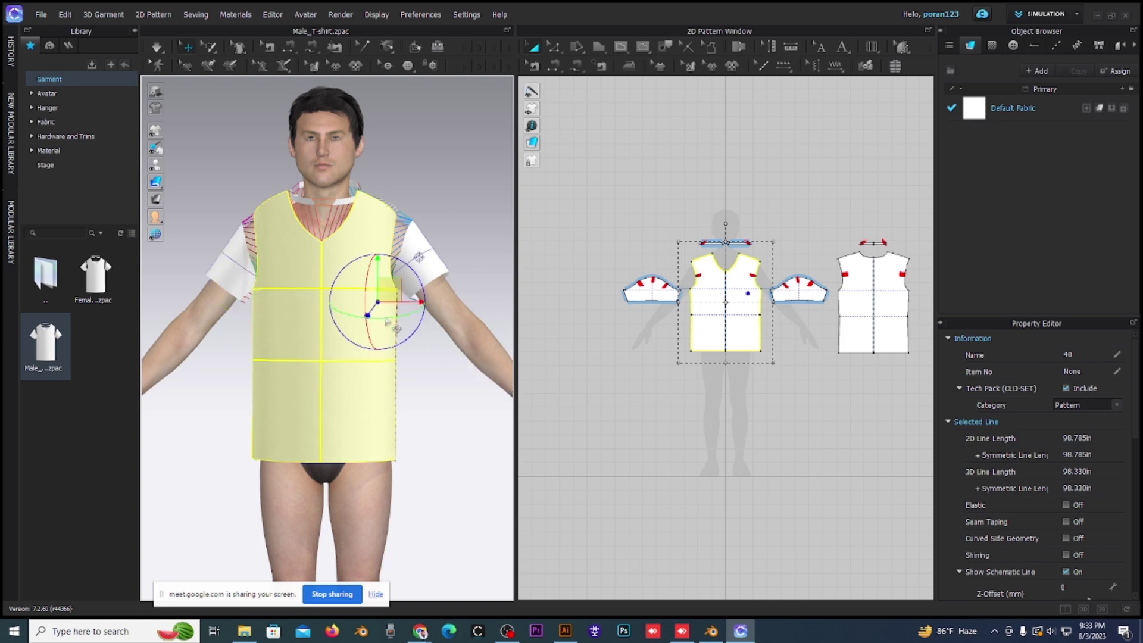
key("1")
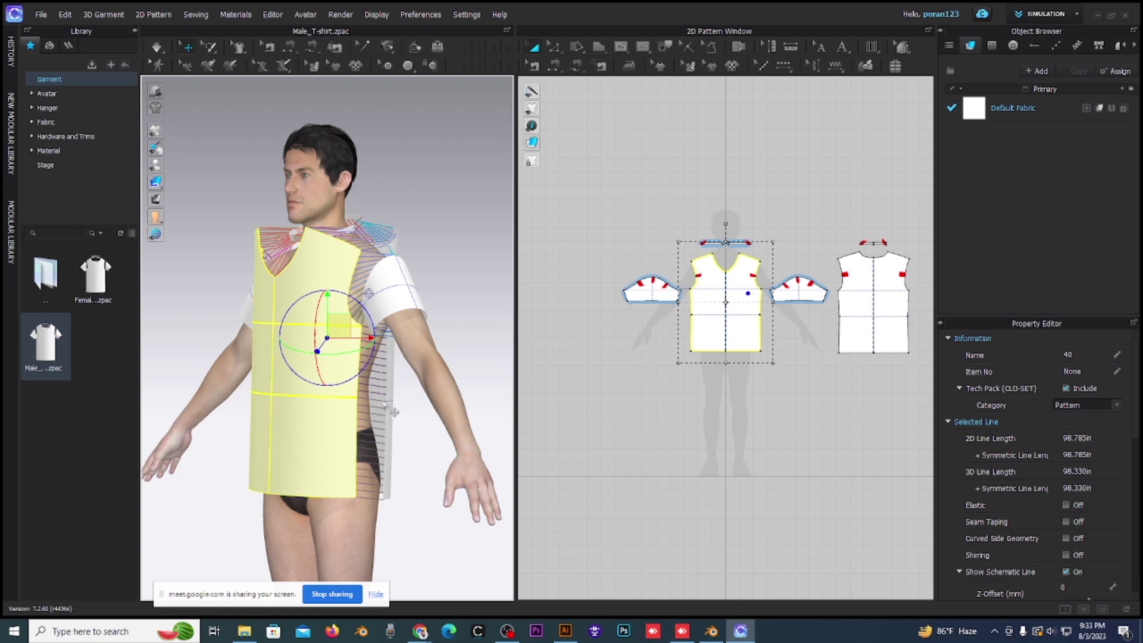
left_click(334, 431)
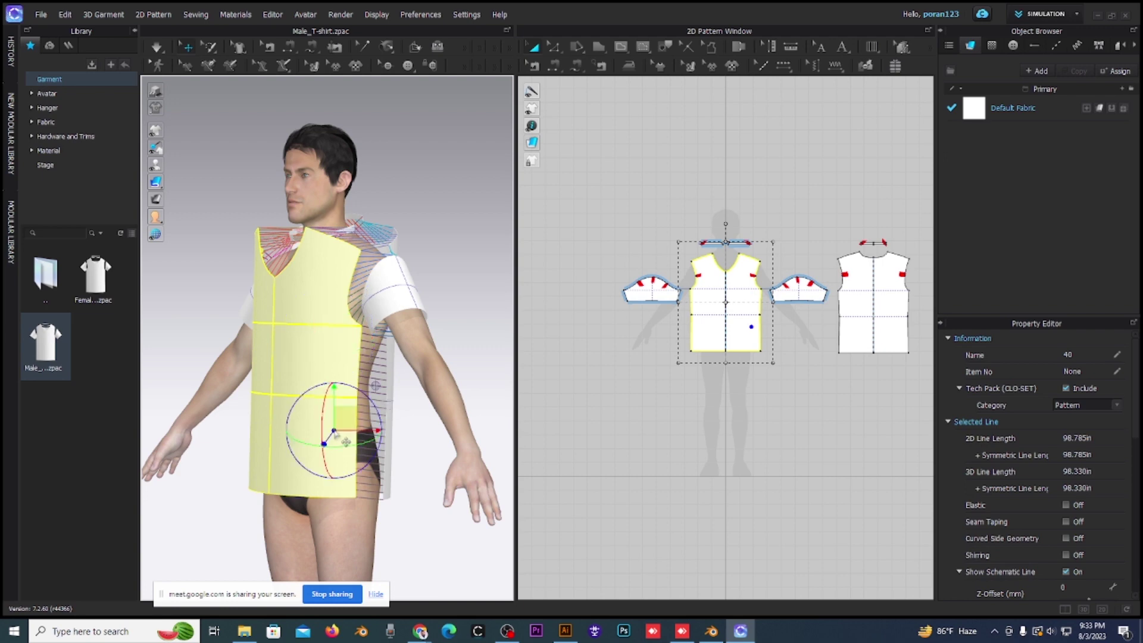
left_click(307, 341)
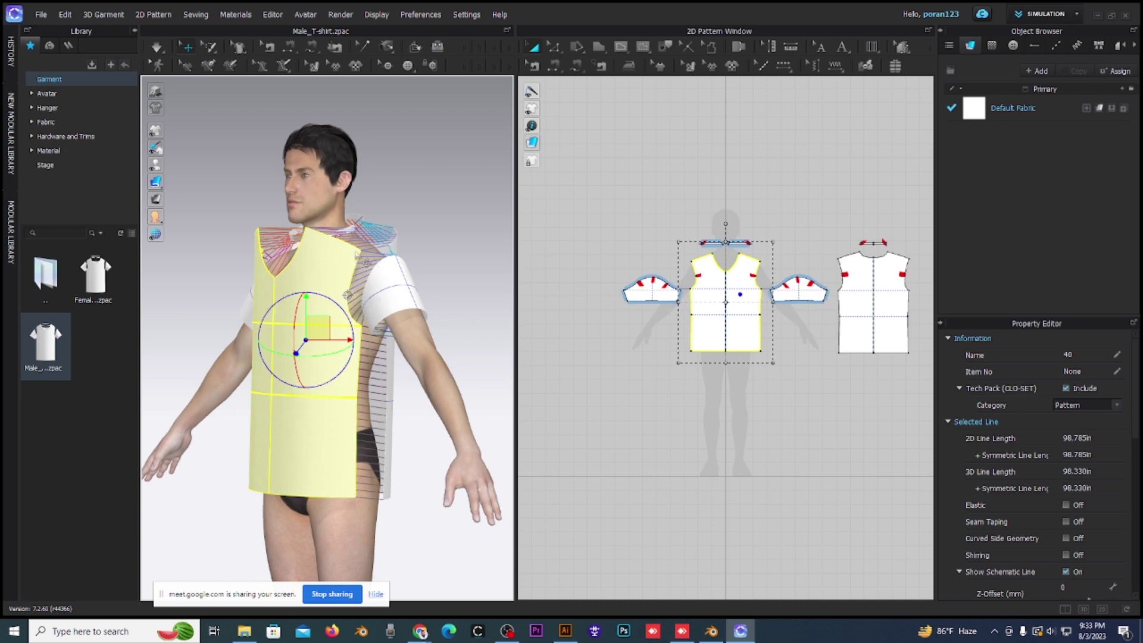
left_click(352, 252)
key("6")
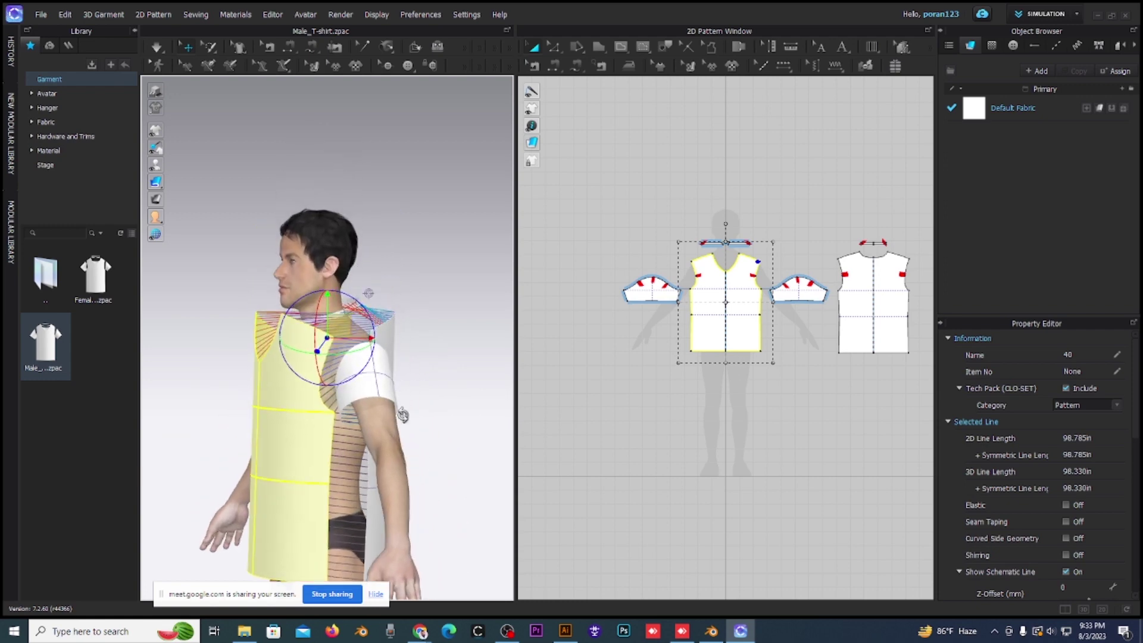
Orbit and centre the view on the shirt's back, then bring the Google Meet window forward.
right_click_drag(464, 446, 298, 456)
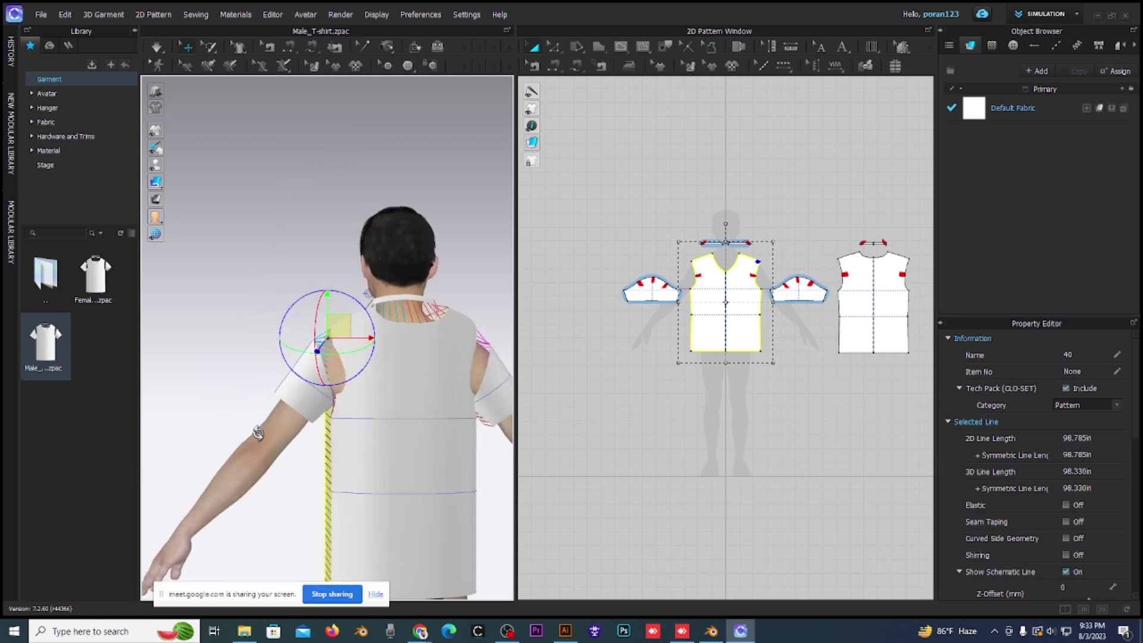
middle_click_drag(400, 477, 371, 397)
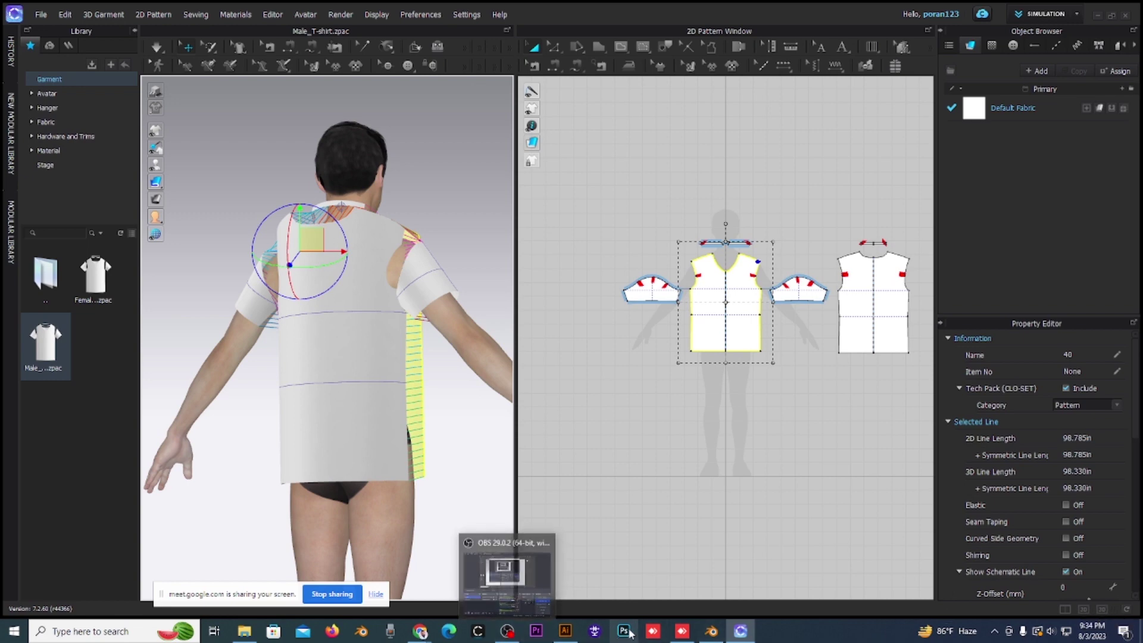
mouse_move(419, 631)
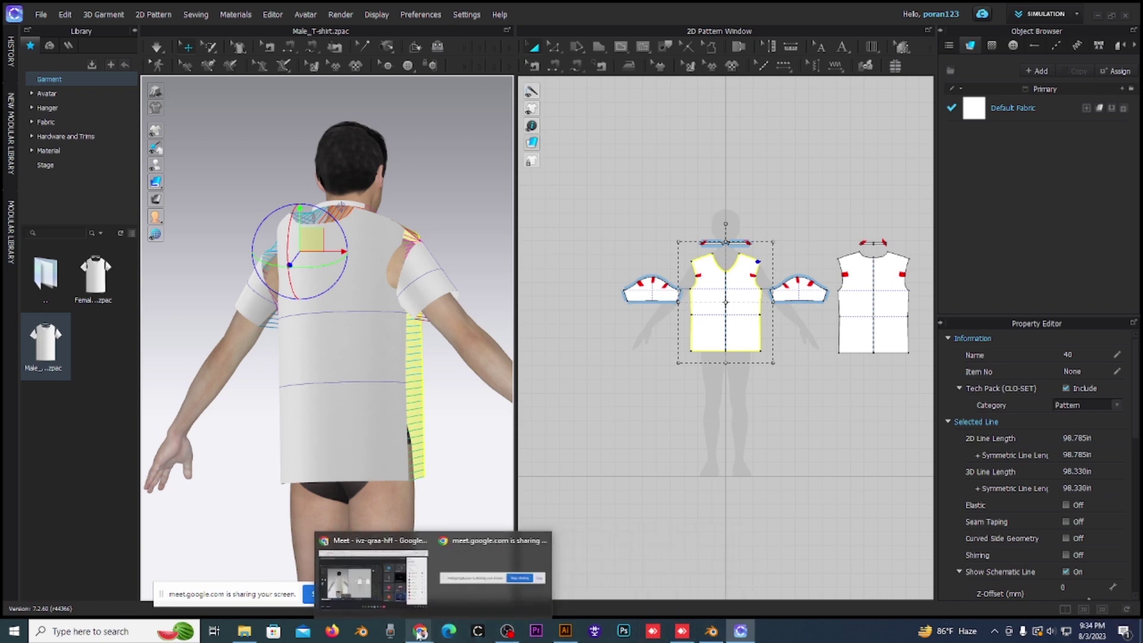
left_click(360, 589)
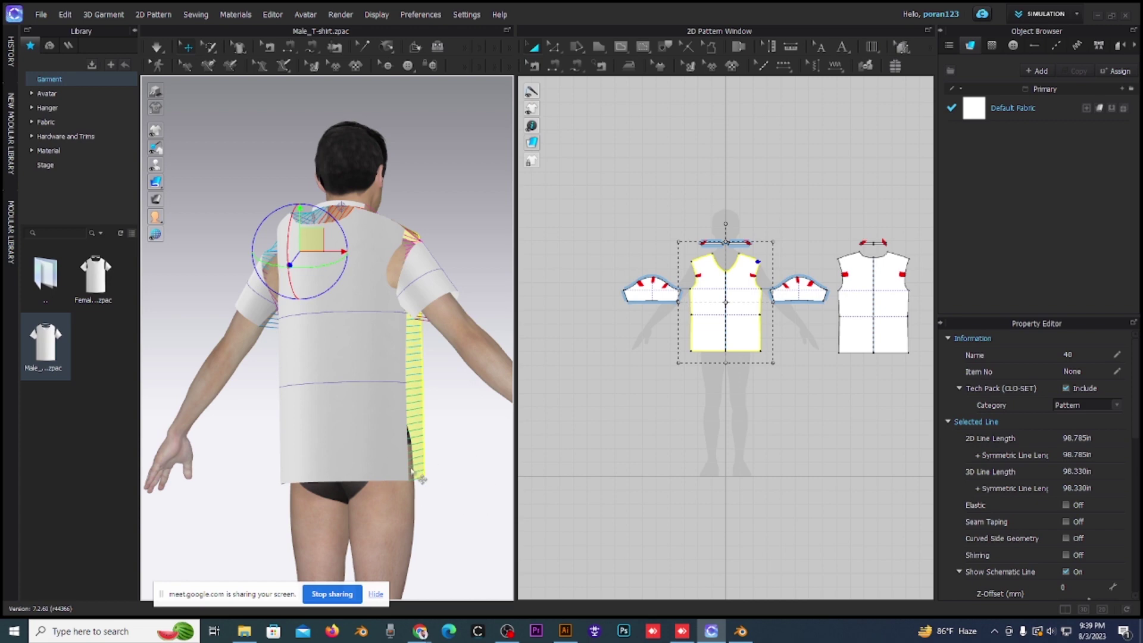
Zoom out and back in, then pan the 3D view around the avatar.
scroll(417, 470, "down", 1)
scroll(410, 444, "down", 1)
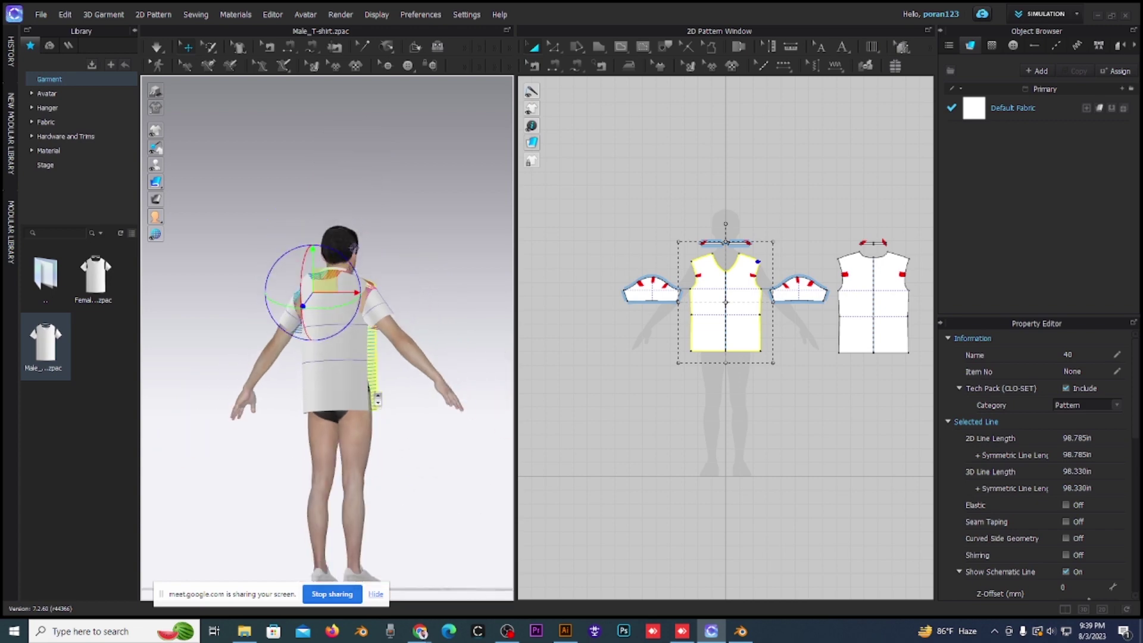
scroll(360, 456, "down", 2)
scroll(365, 438, "down", 2)
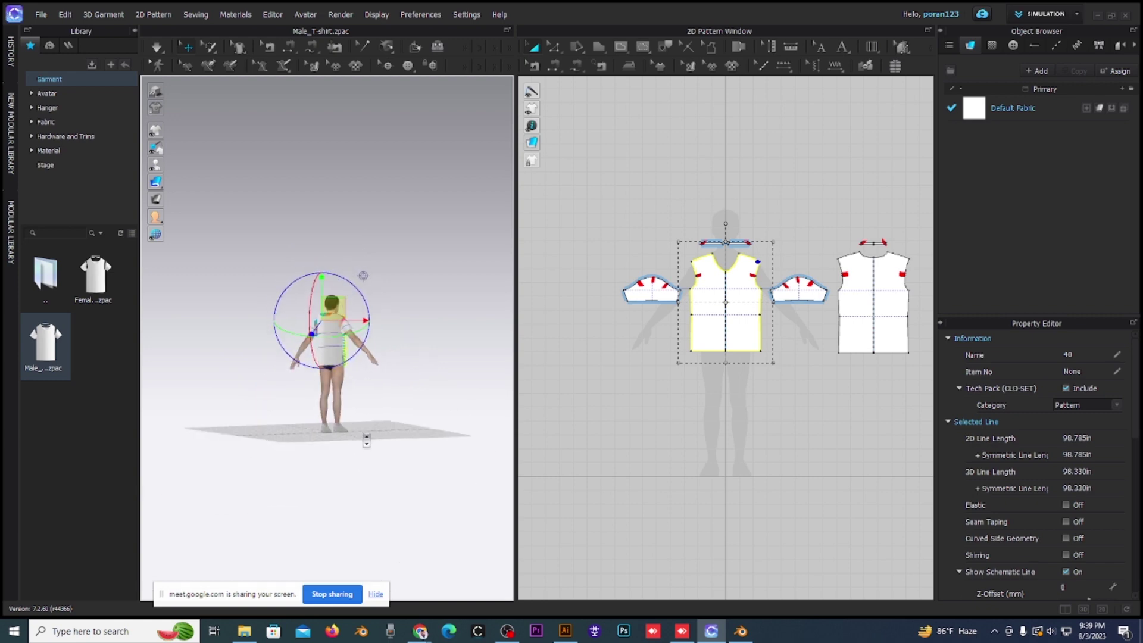
scroll(366, 439, "down", 2)
scroll(366, 436, "down", 1)
scroll(366, 436, "down", 2)
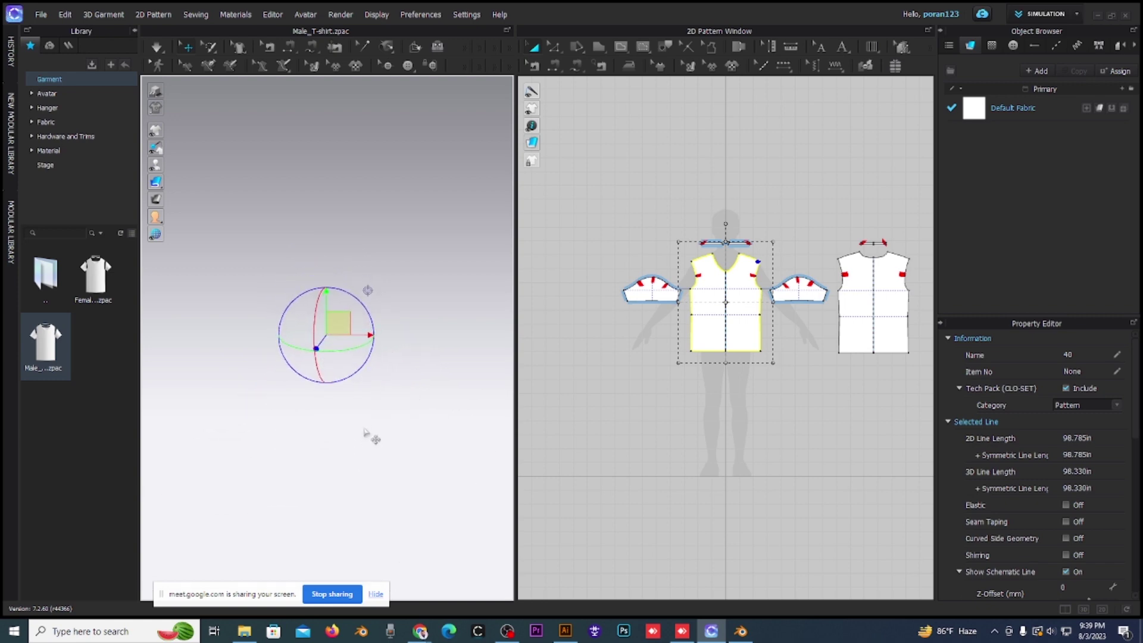
scroll(370, 424, "up", 2)
scroll(380, 420, "up", 2)
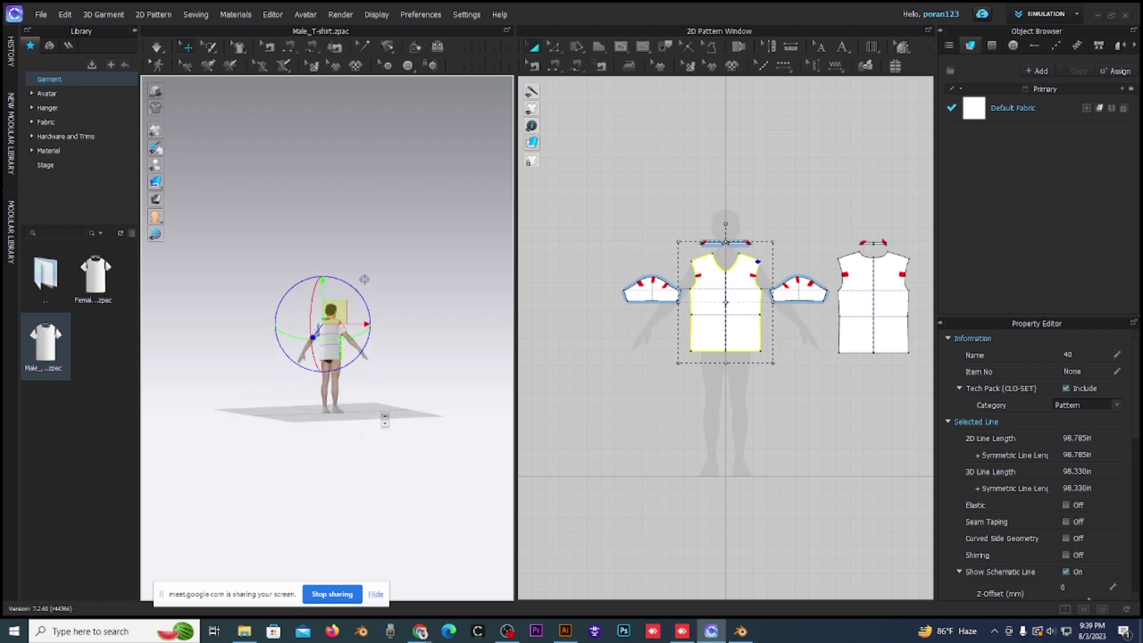
scroll(382, 415, "up", 2)
scroll(410, 437, "down", 1)
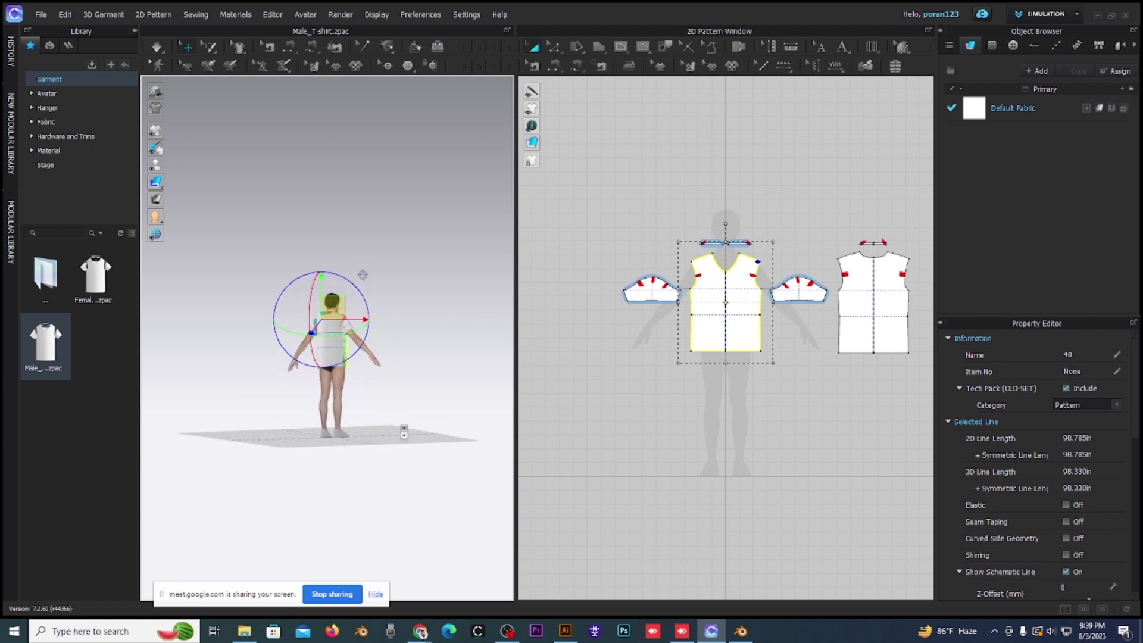
scroll(414, 436, "down", 1)
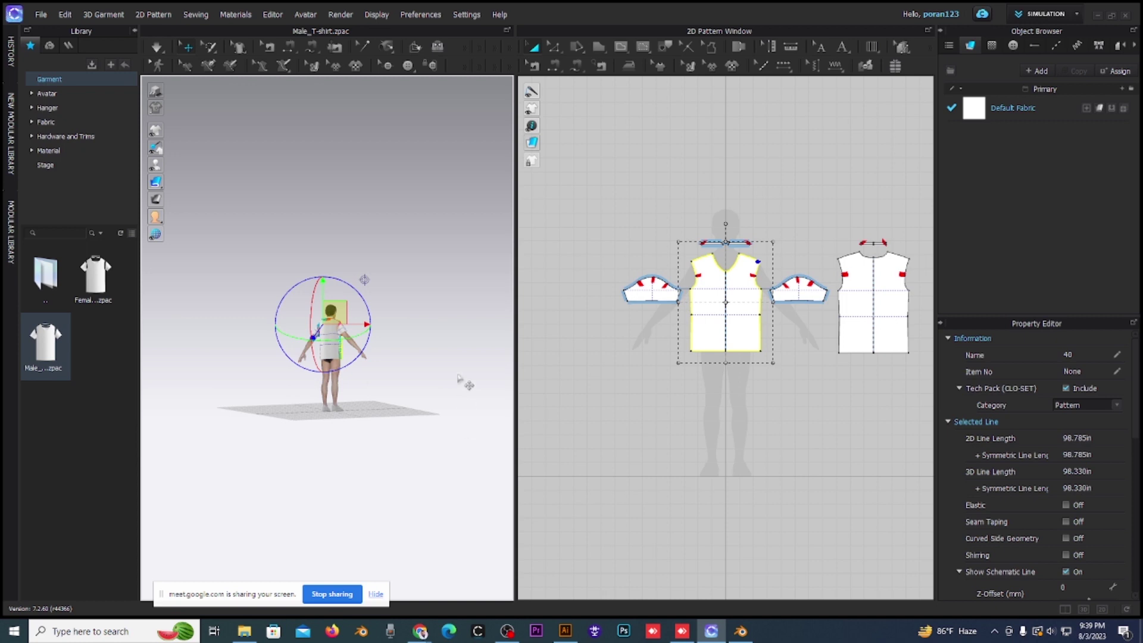
mouse_move(440, 401)
middle_mouse_down()
mouse_move(449, 396)
mouse_move(269, 395)
mouse_move(212, 439)
middle_mouse_up()
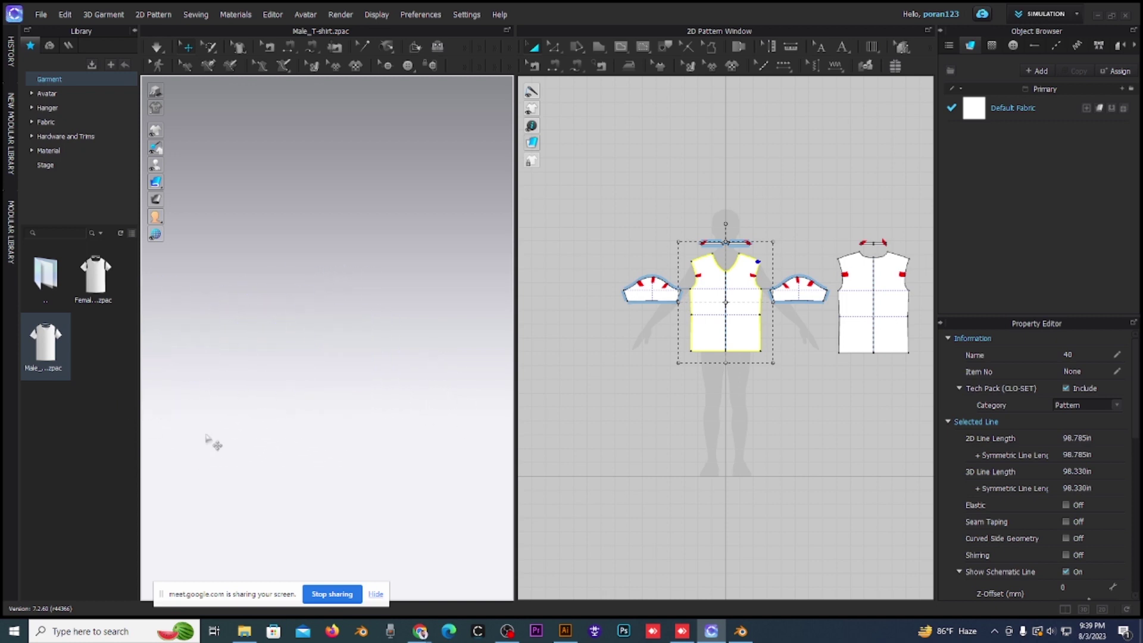
middle_click_drag(395, 480, 477, 630)
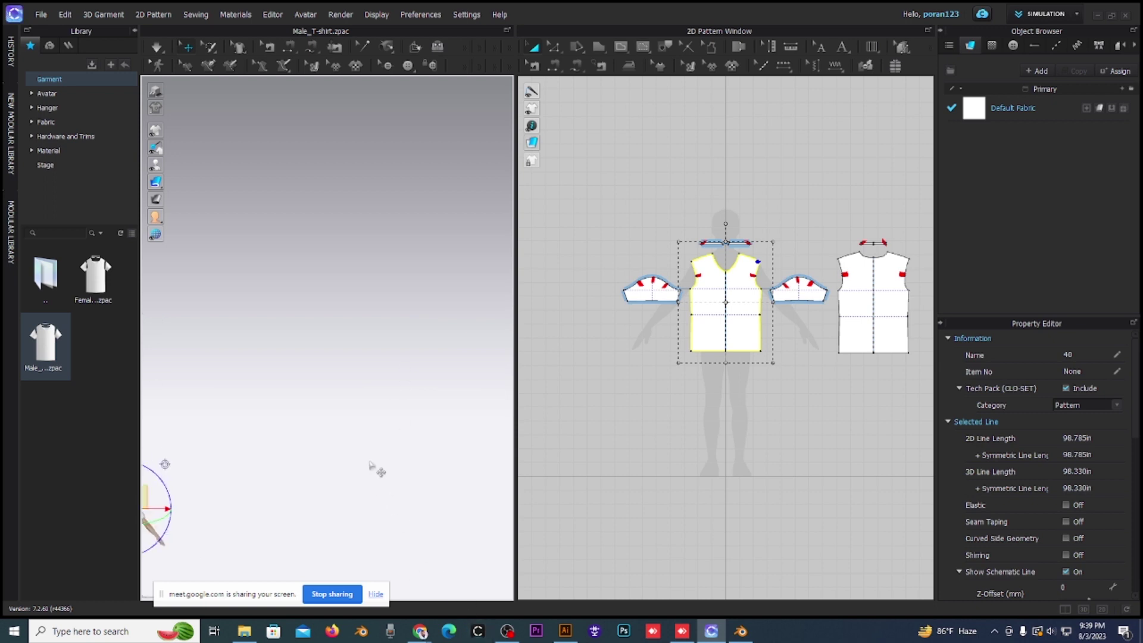
Reset to the centred front view (key 2) and select the front panel's lower left.
key("2")
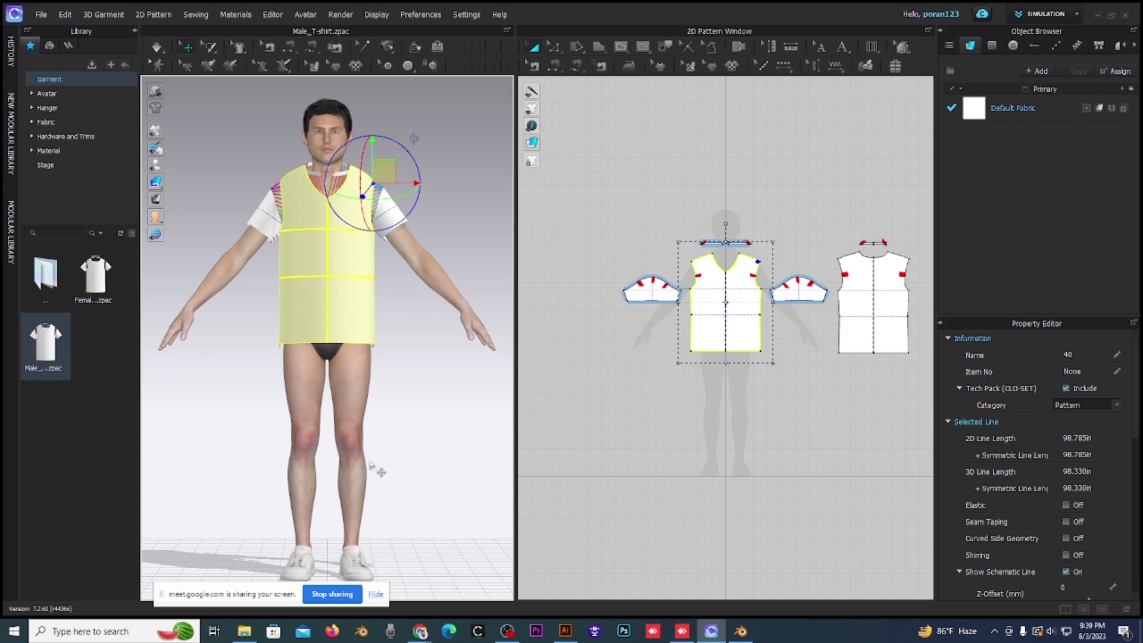
scroll(331, 386, "down", 2)
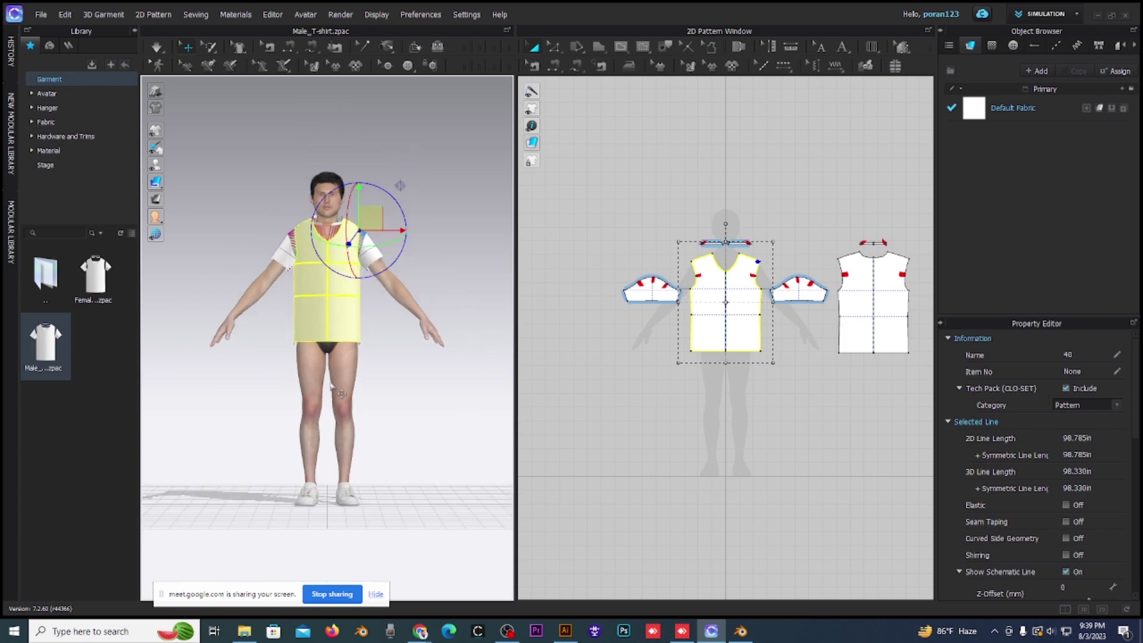
scroll(333, 363, "up", 2)
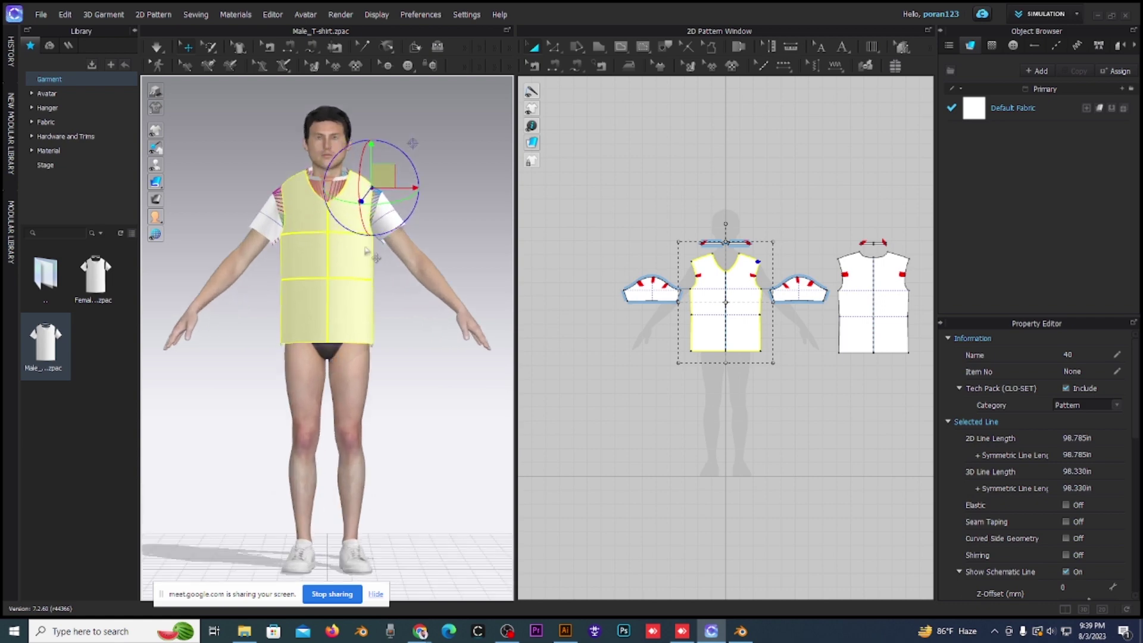
left_click(298, 321)
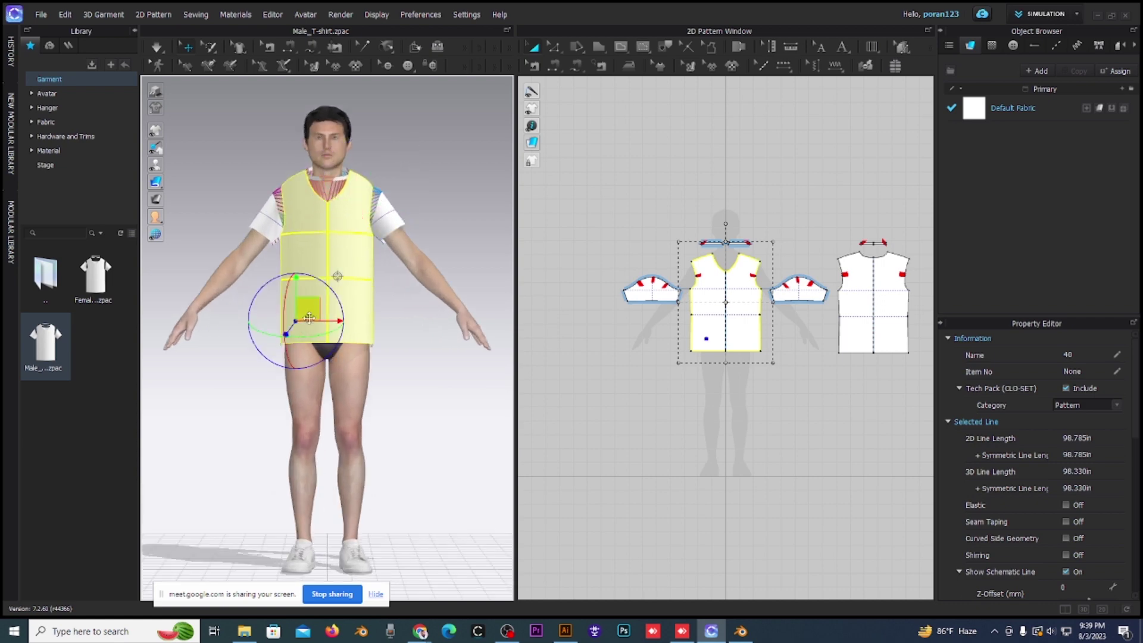
With Transform Pattern (Z), select the left sleeve and open its Pattern context menu.
key("z")
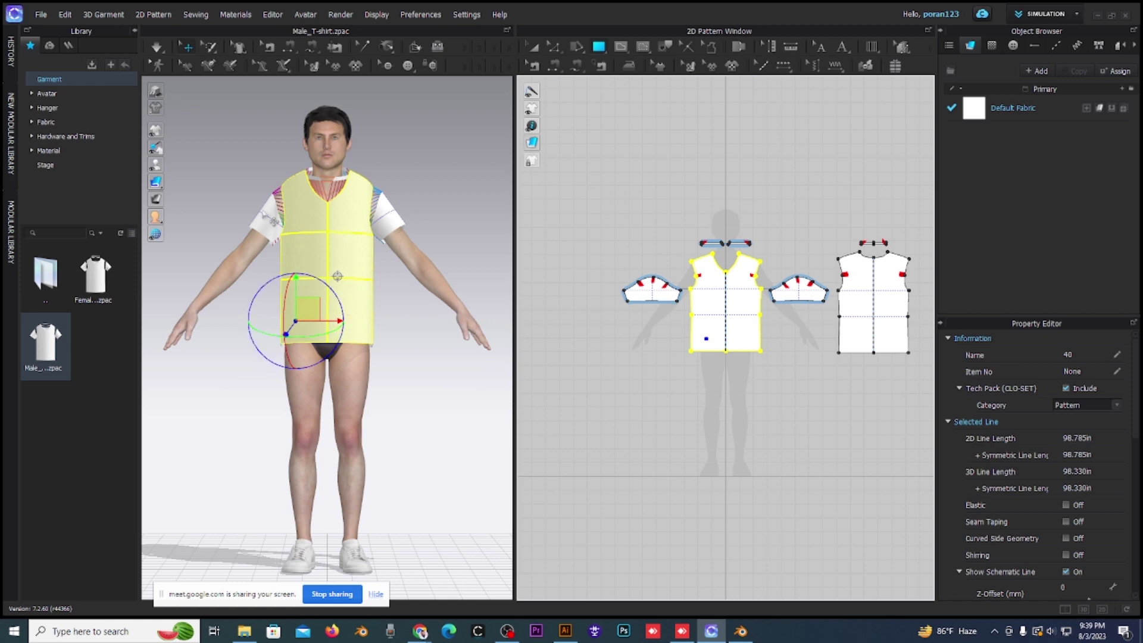
left_click(266, 234)
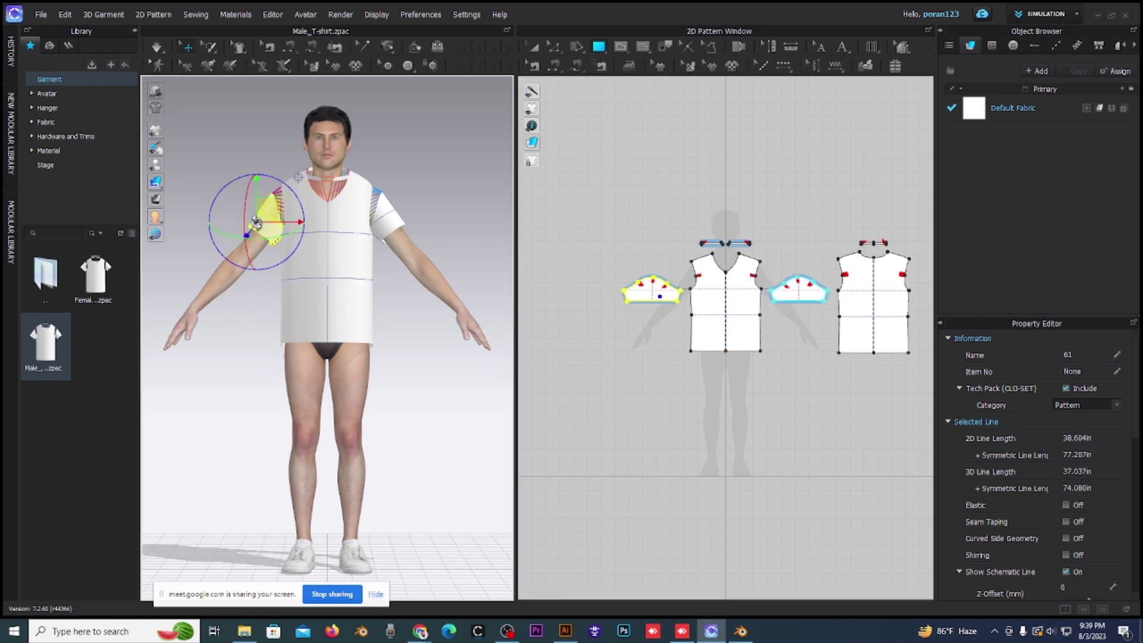
right_click(256, 222)
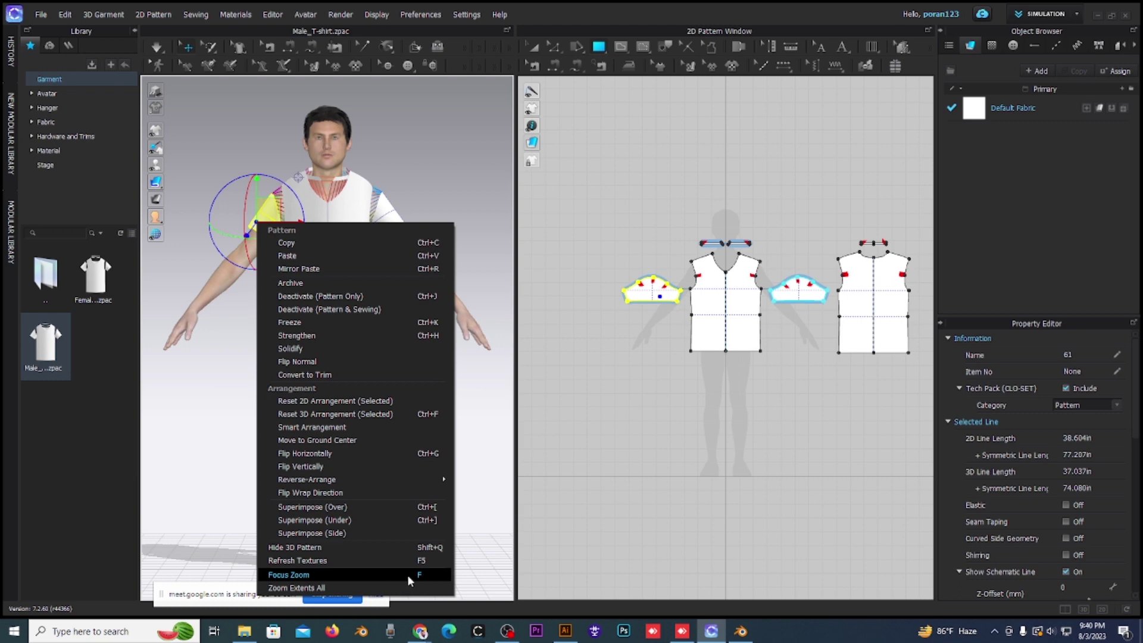
Select the shirt's back piece, open its action list, then dismiss it unused.
left_click(408, 580)
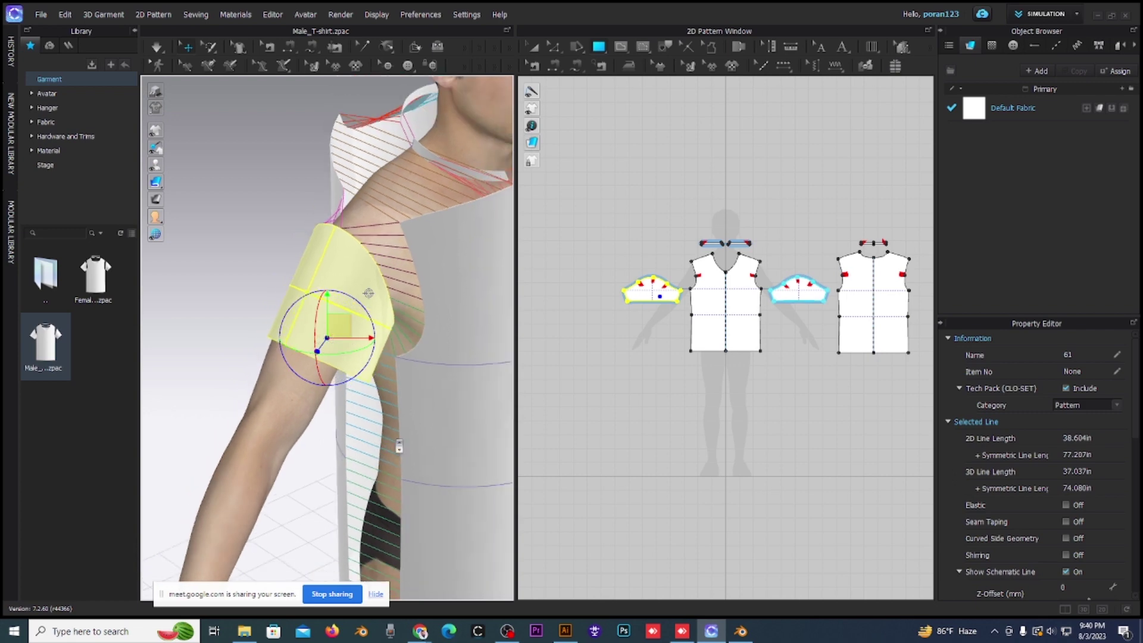
right_click_drag(402, 446, 413, 443)
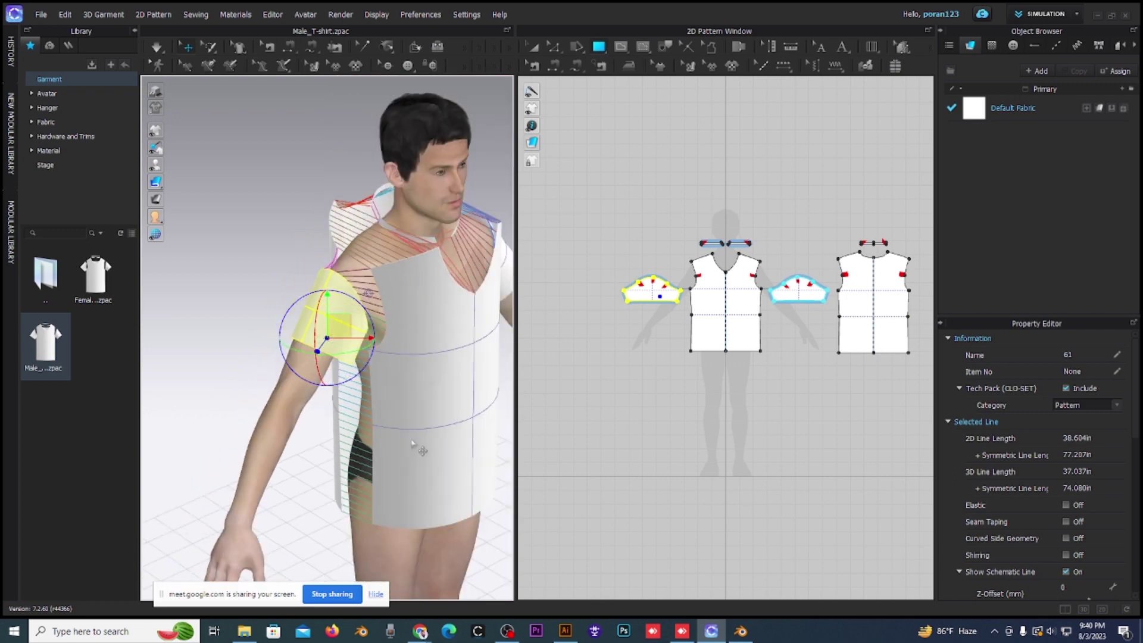
left_click(341, 217)
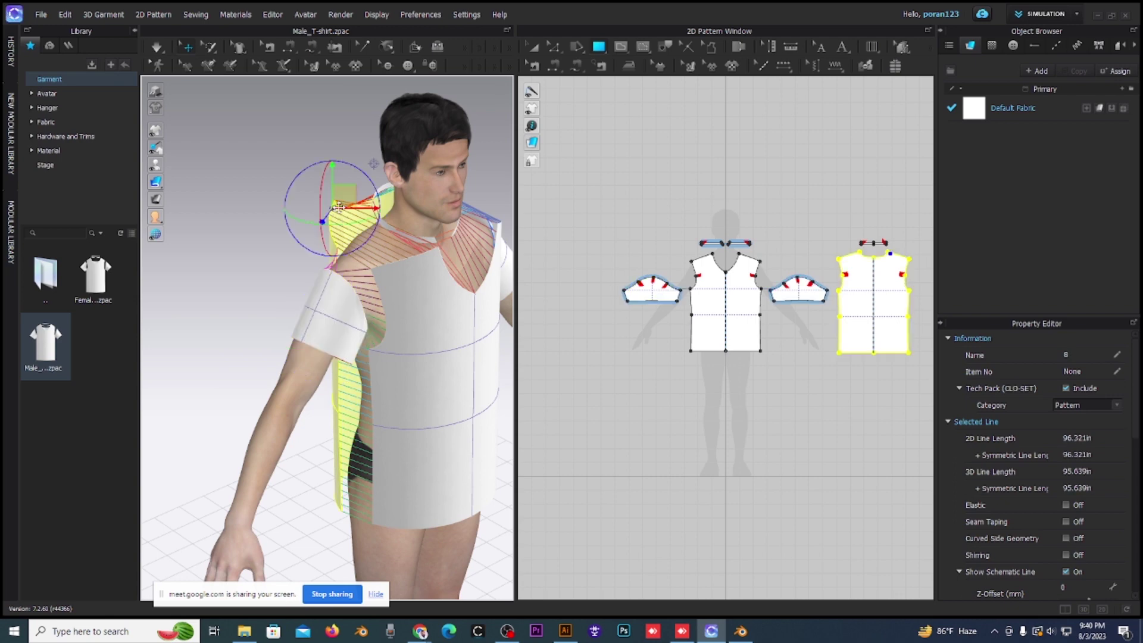
right_click_drag(339, 205, 340, 205)
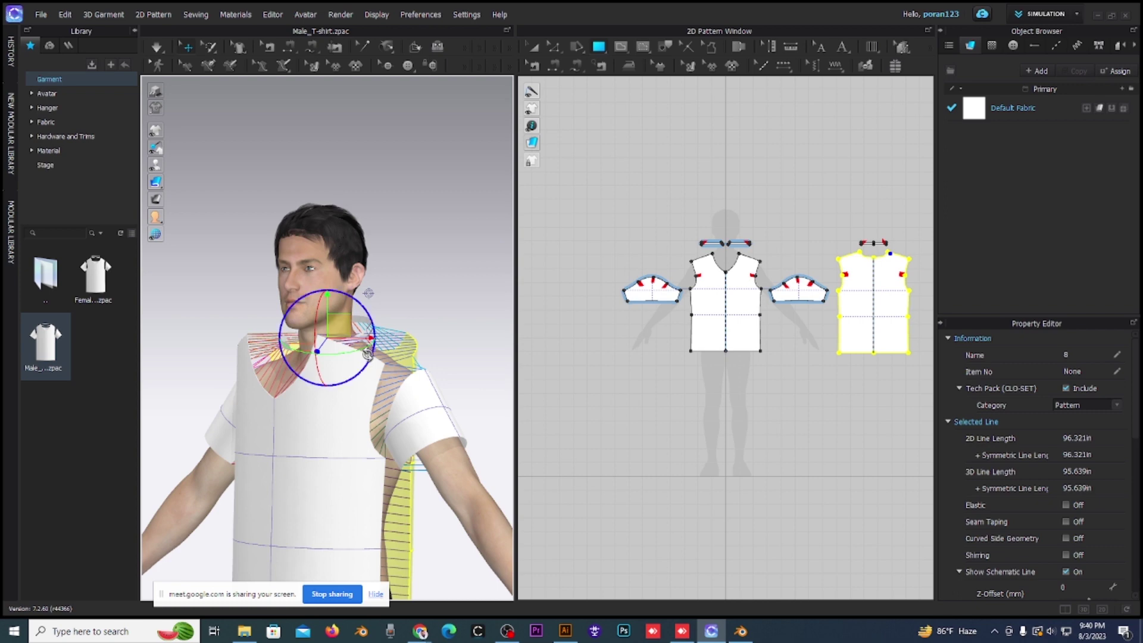
right_click(338, 330)
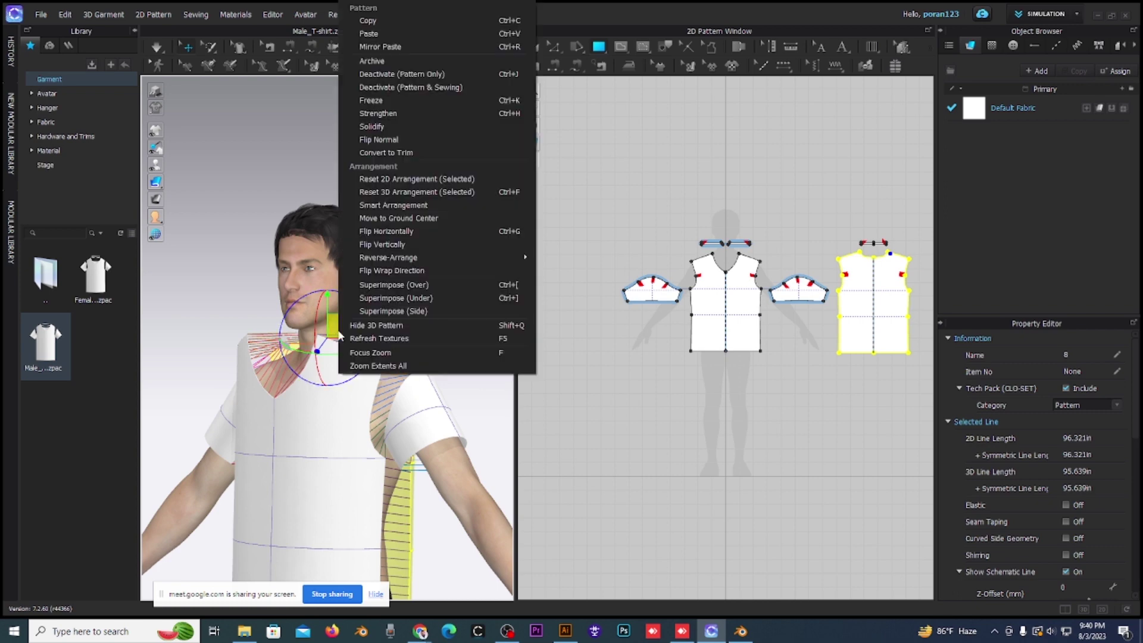
left_click(437, 352)
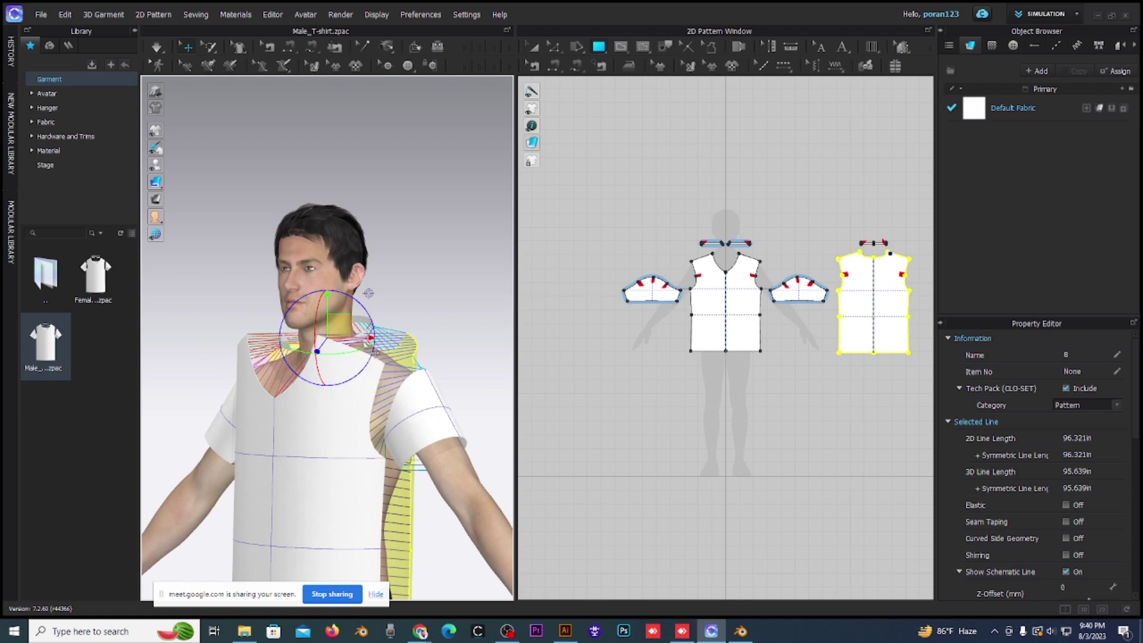
Select the front panel at its shoulder and open its pattern commands menu.
left_click(324, 479)
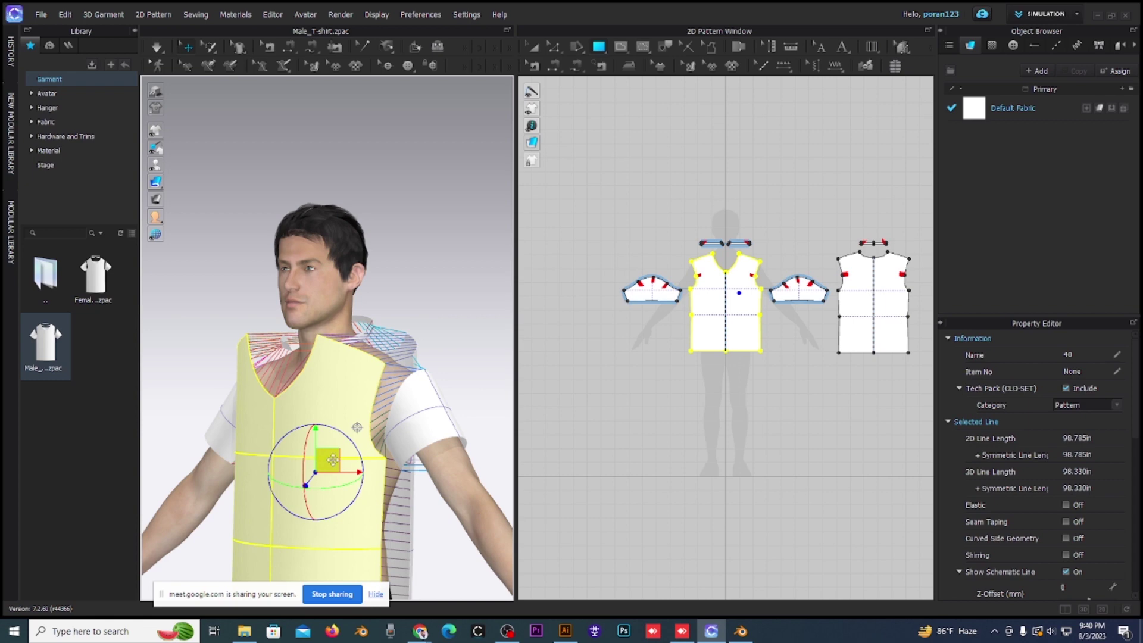
left_click(355, 357)
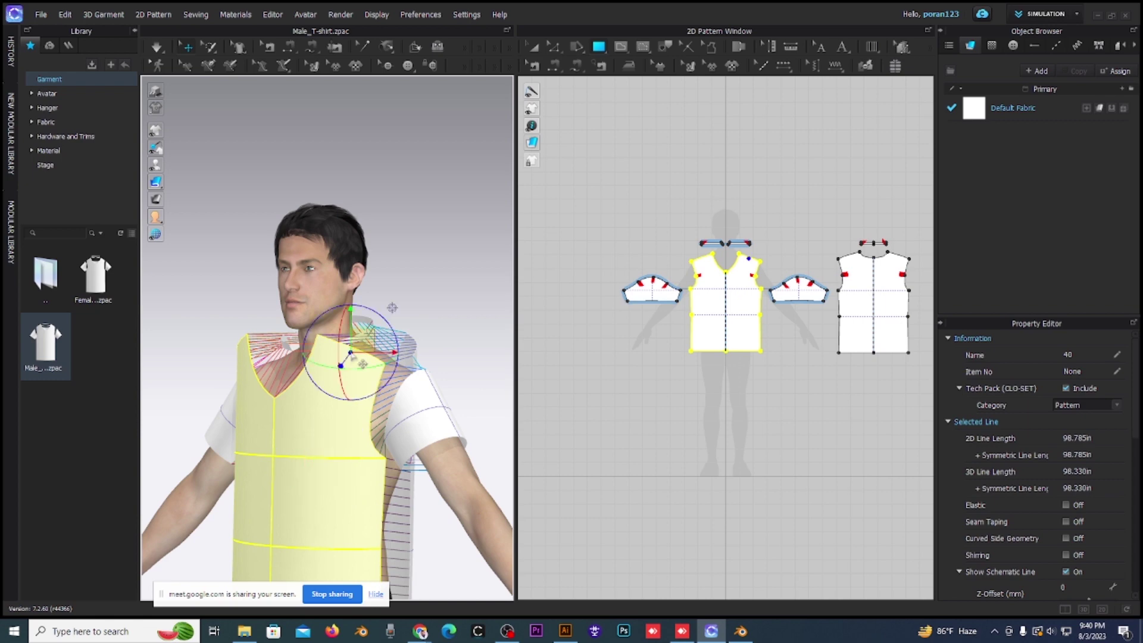
right_click(360, 344)
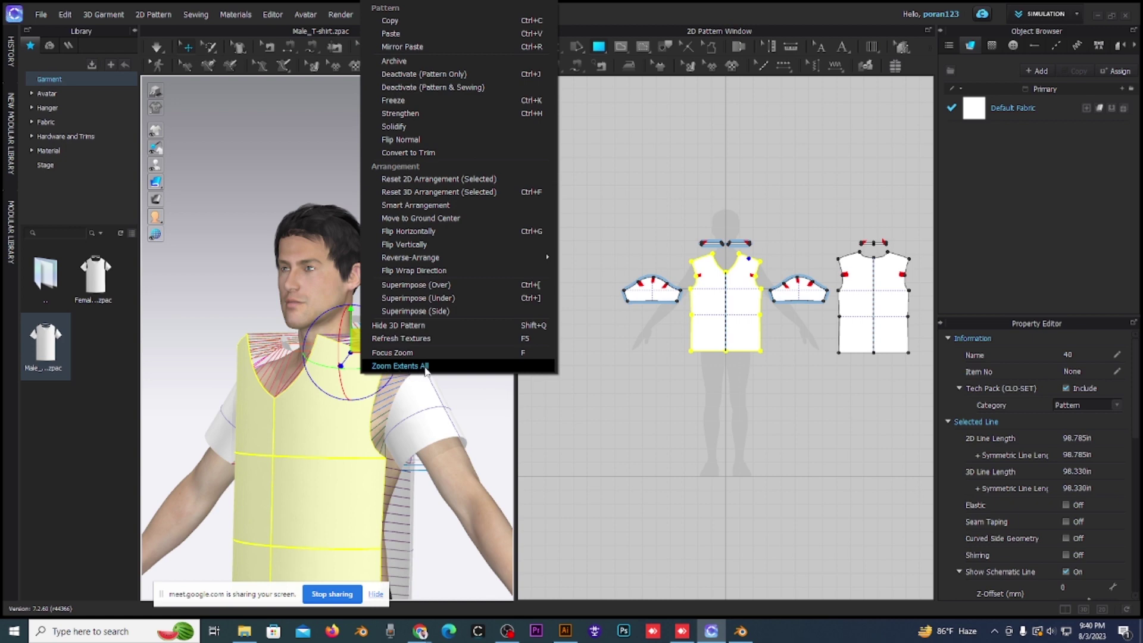
Apply Zoom Extents All, deselect the garment, then reselect the front bodice piece.
left_click(425, 366)
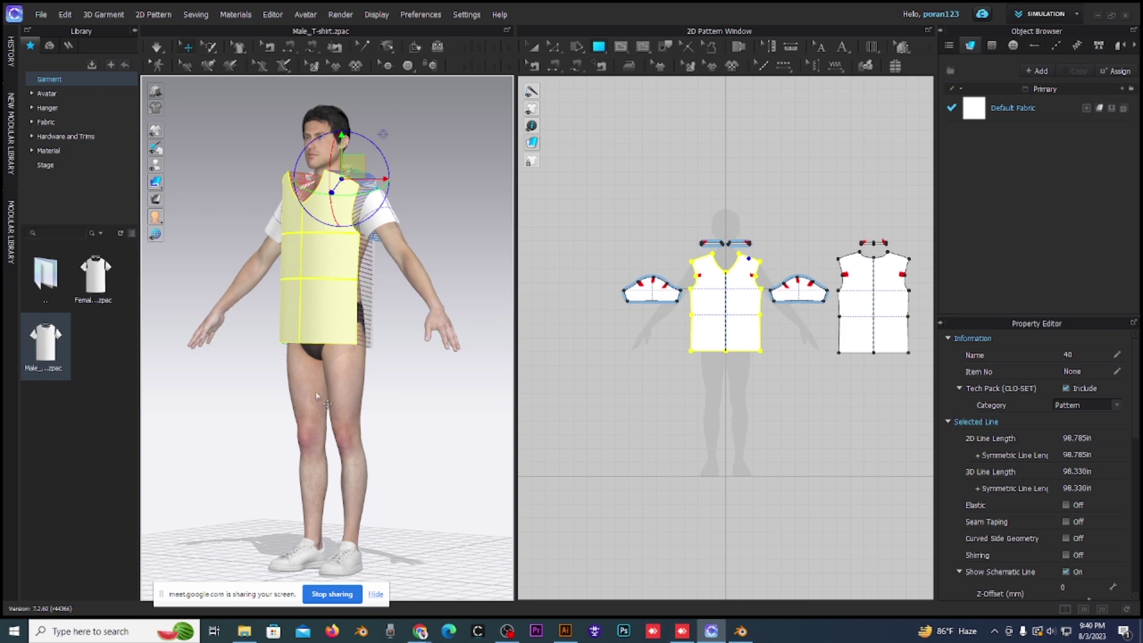
left_click(412, 417)
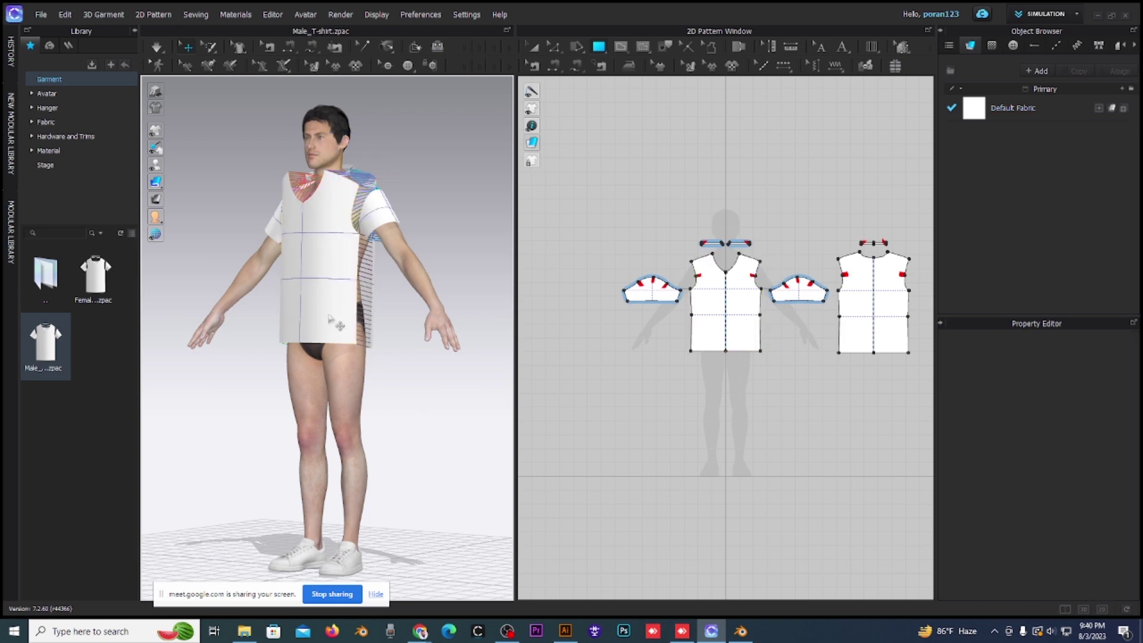
left_click(345, 267)
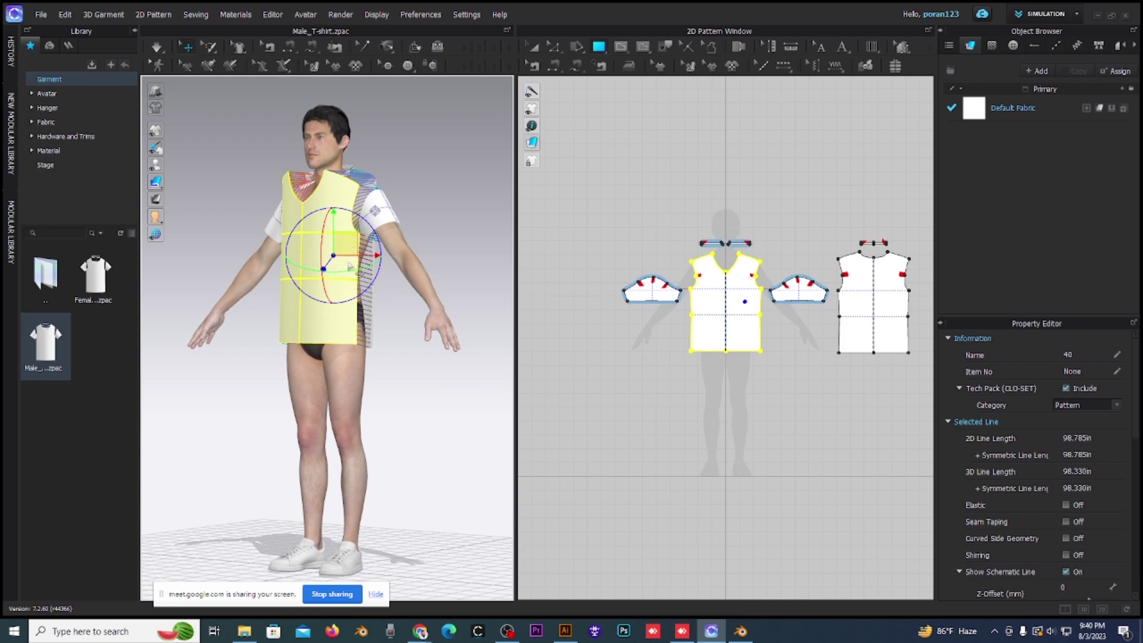
Zoom the 3D view in and out, then deselect the front bodice and shorts.
scroll(348, 247, "down", 3)
scroll(371, 260, "down", 2)
scroll(371, 245, "up", 2)
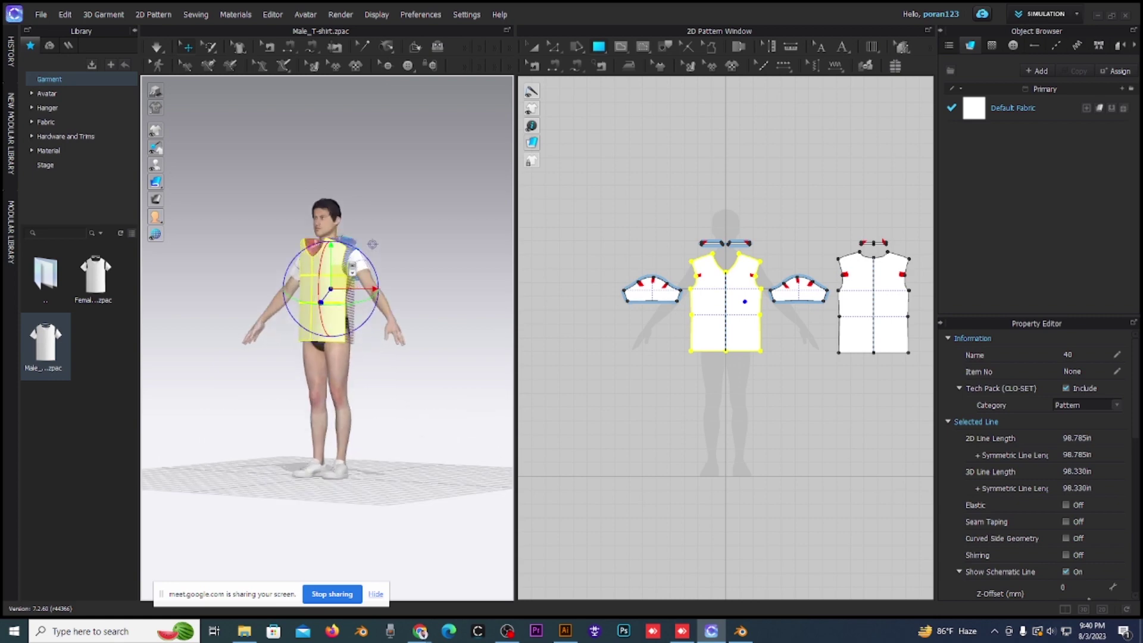
scroll(376, 179, "up", 3)
scroll(382, 116, "up", 2)
scroll(353, 269, "down", 3)
scroll(352, 270, "up", 3)
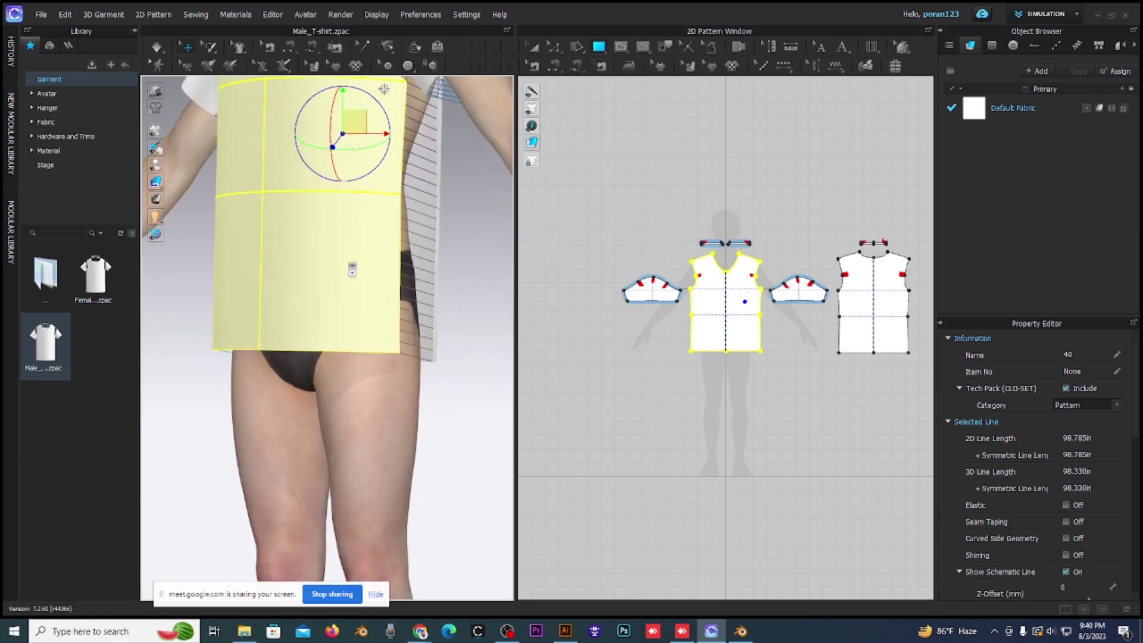
scroll(352, 269, "up", 3)
scroll(352, 269, "up", 2)
left_click(371, 392)
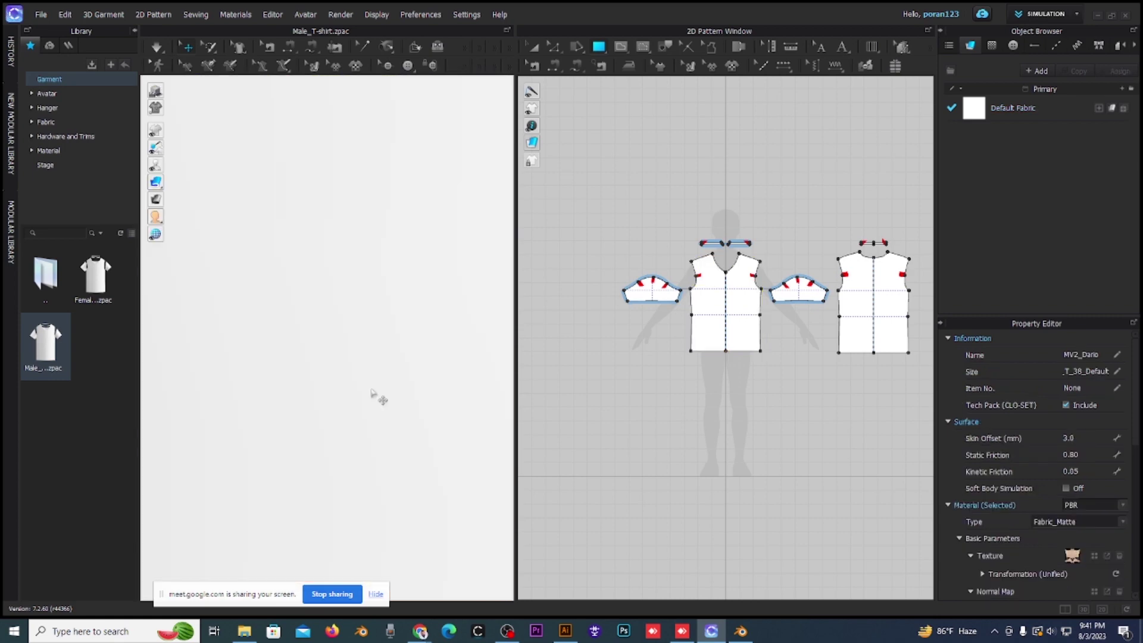
scroll(371, 392, "down", 5)
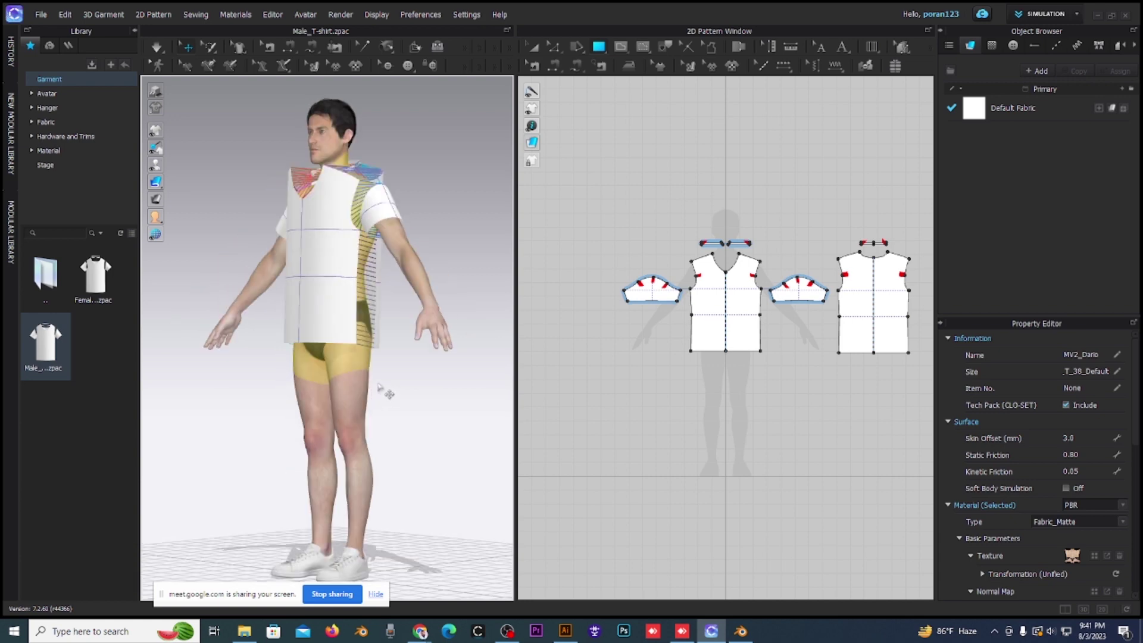
left_click(410, 405)
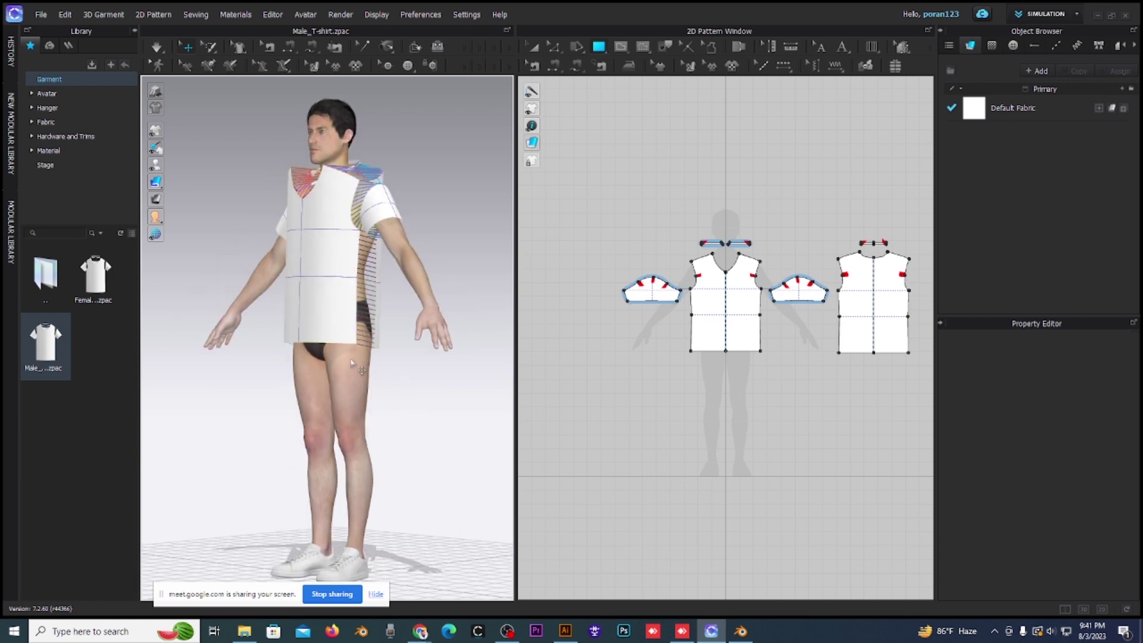
Zoom the 2D pattern view and pan between the sleeve and bodice pieces.
scroll(758, 341, "up", 5)
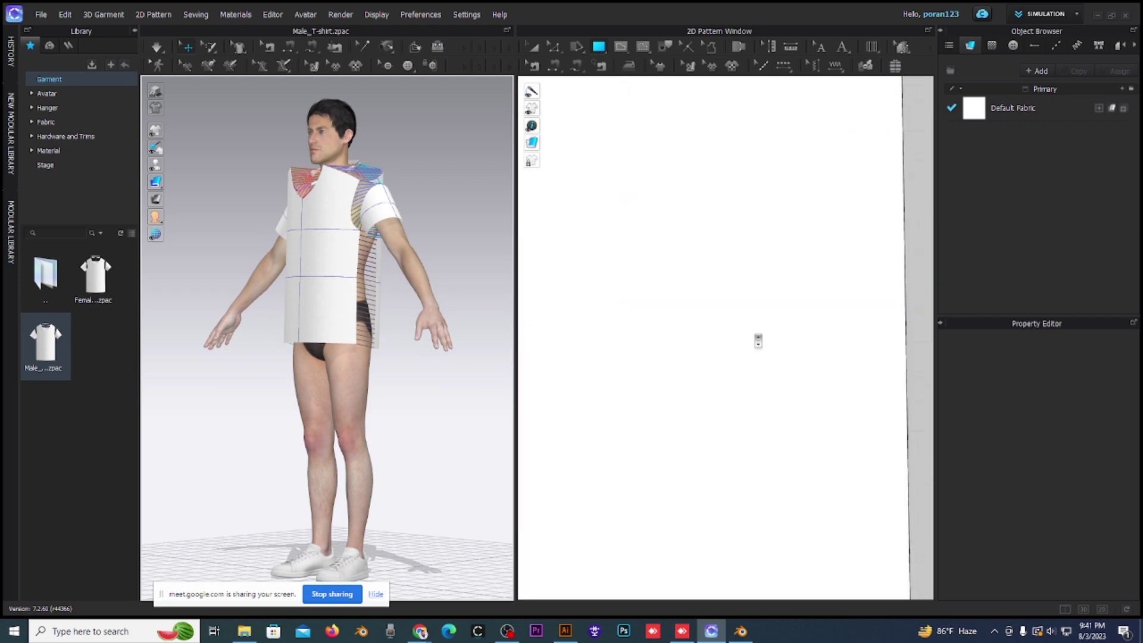
scroll(490, 340, "down", 2)
scroll(738, 362, "down", 6)
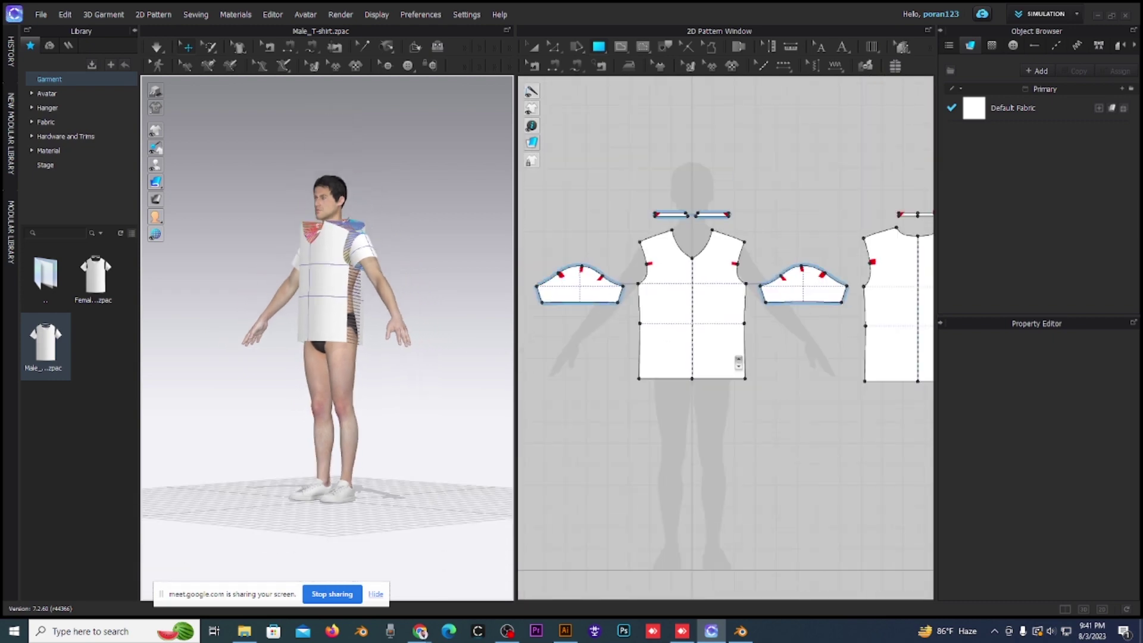
scroll(739, 360, "down", 4)
scroll(727, 327, "up", 5)
scroll(724, 336, "up", 5)
scroll(723, 345, "up", 5)
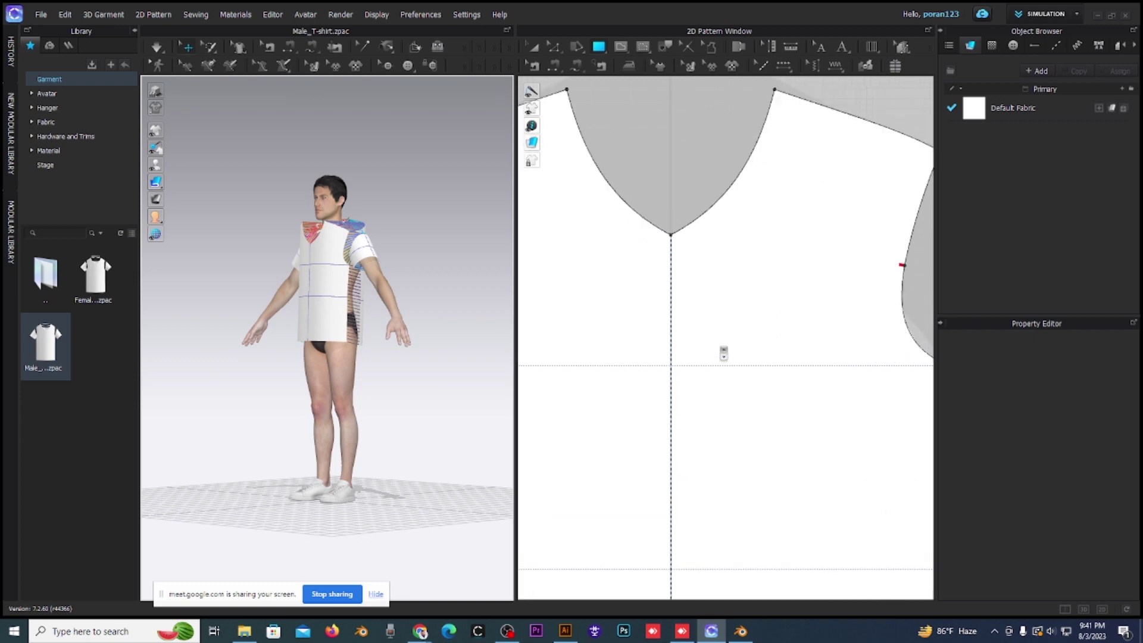
scroll(724, 354, "down", 1)
scroll(723, 353, "down", 3)
scroll(724, 354, "up", 3)
scroll(723, 354, "up", 2)
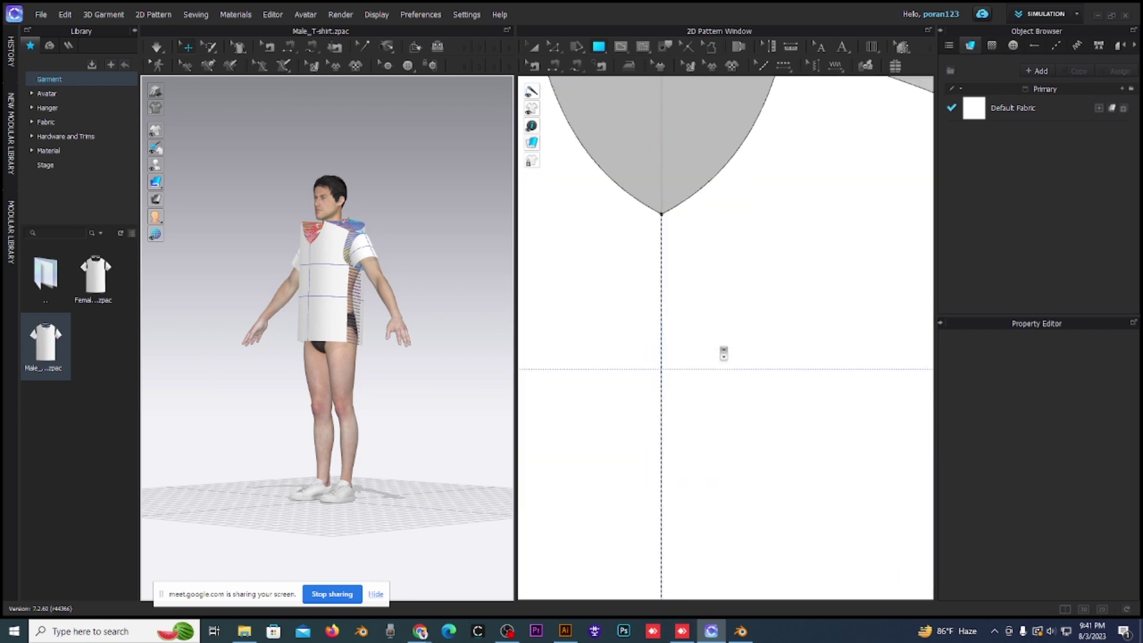
scroll(723, 354, "down", 4)
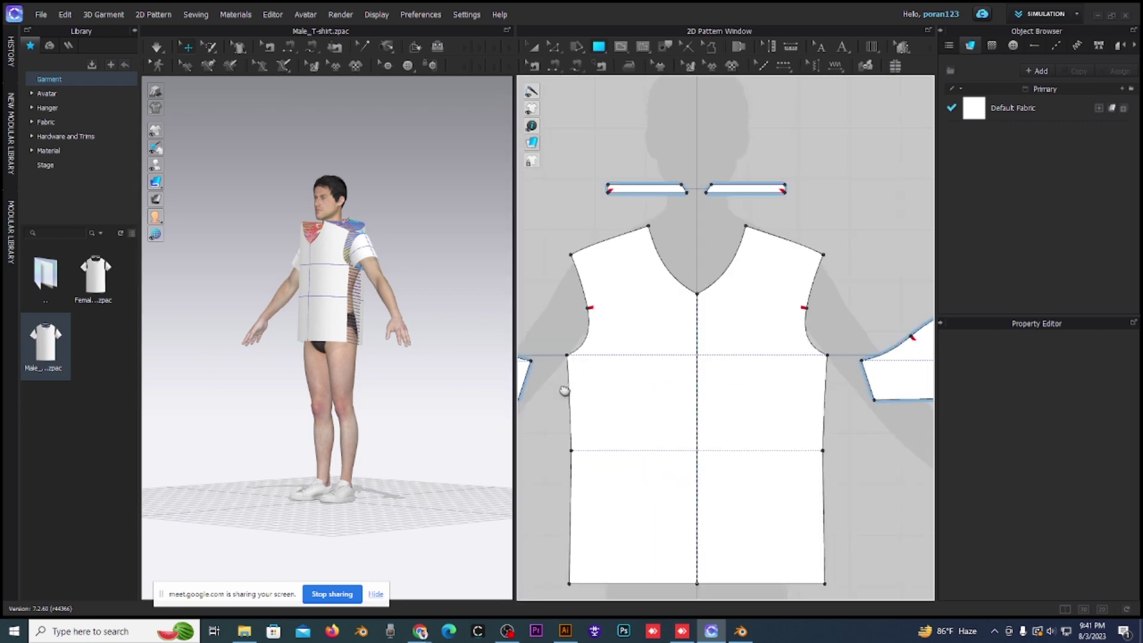
mouse_move(564, 391)
middle_mouse_down()
mouse_move(605, 404)
mouse_move(845, 399)
mouse_move(788, 415)
middle_mouse_up()
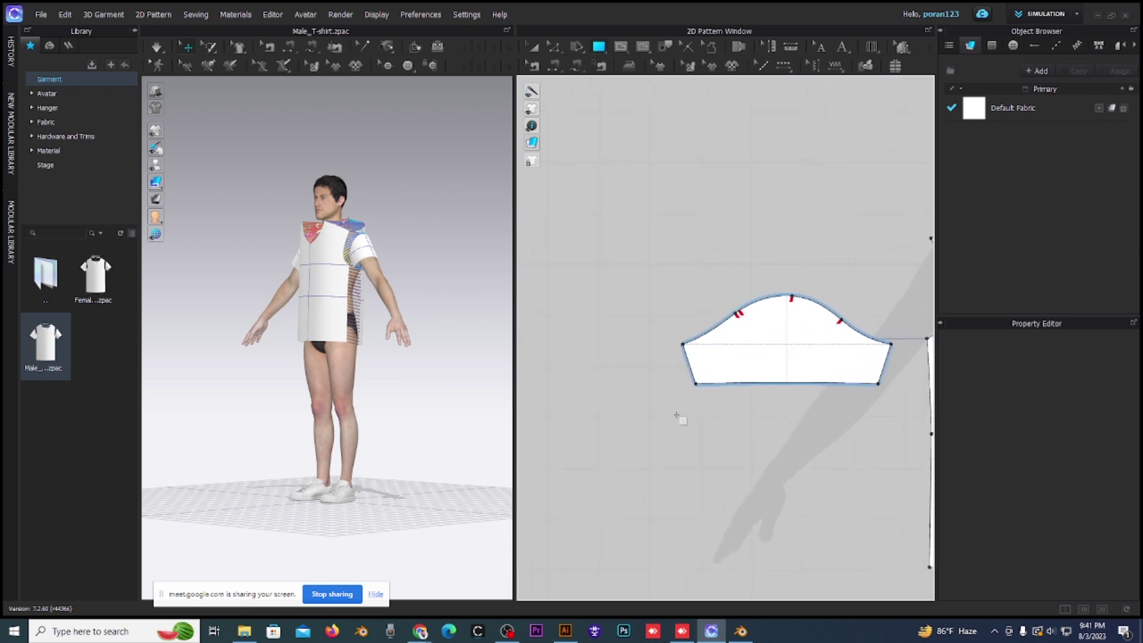
mouse_move(648, 404)
middle_mouse_down()
mouse_move(625, 357)
mouse_move(813, 381)
middle_mouse_up()
scroll(741, 415, "down", 2)
Pan through the collar, V-neck bodice, sleeve and neck strips in the 2D view.
middle_click_drag(661, 377, 662, 536)
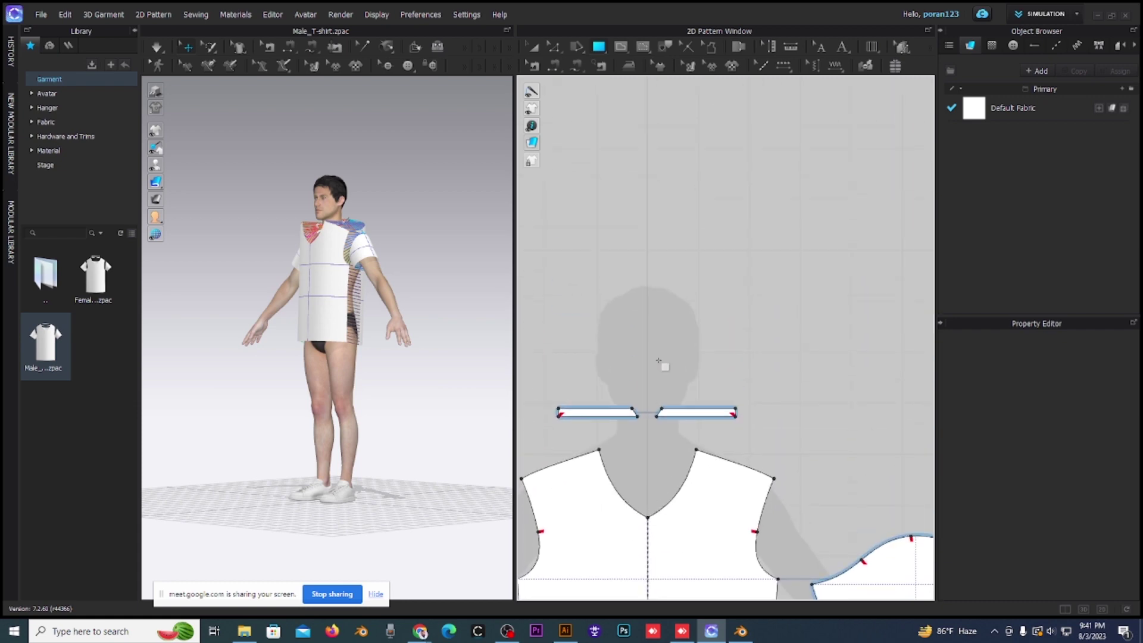
mouse_move(667, 305)
middle_mouse_down()
mouse_move(675, 451)
mouse_move(720, 158)
middle_mouse_up()
middle_click_drag(694, 276, 684, 83)
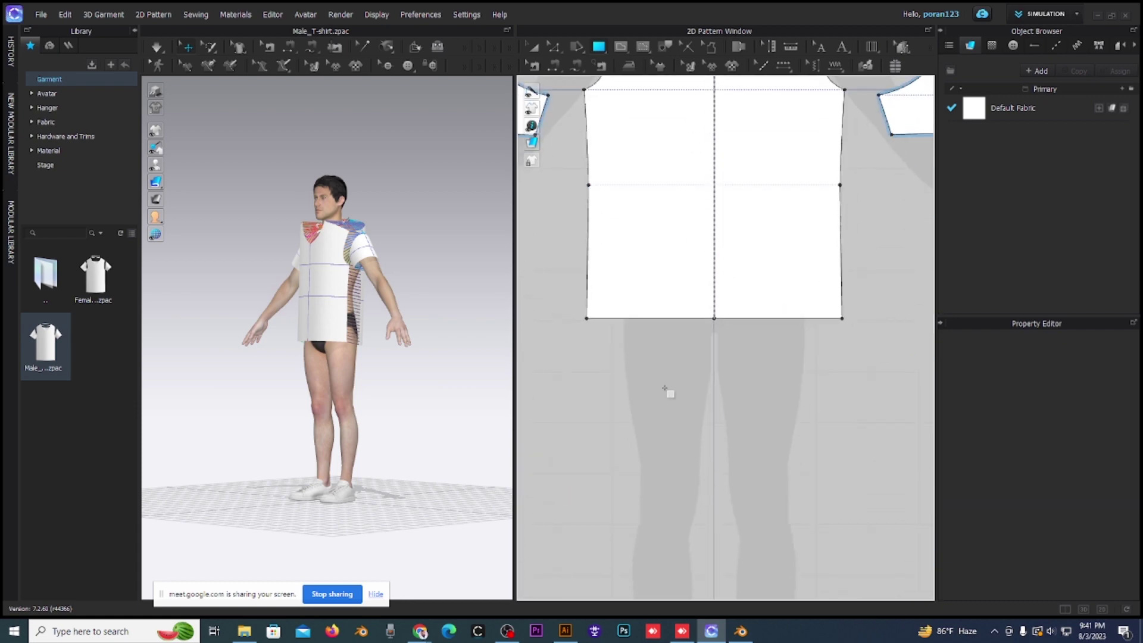
middle_click_drag(669, 391, 715, 286)
mouse_move(690, 107)
middle_mouse_down()
mouse_move(679, 327)
mouse_move(755, 423)
middle_mouse_up()
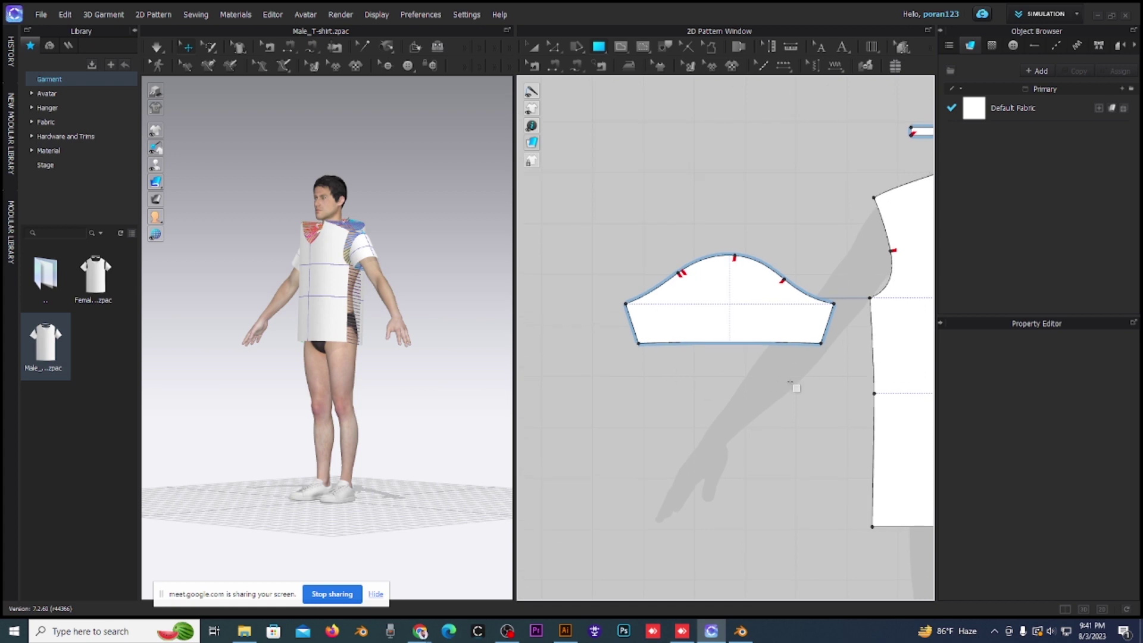
scroll(622, 381, "up", 2)
mouse_move(622, 381)
middle_mouse_down()
mouse_move(914, 349)
mouse_move(567, 371)
middle_mouse_up()
mouse_move(929, 373)
middle_mouse_down()
mouse_move(702, 373)
mouse_move(793, 363)
mouse_move(620, 372)
mouse_move(812, 319)
middle_mouse_up()
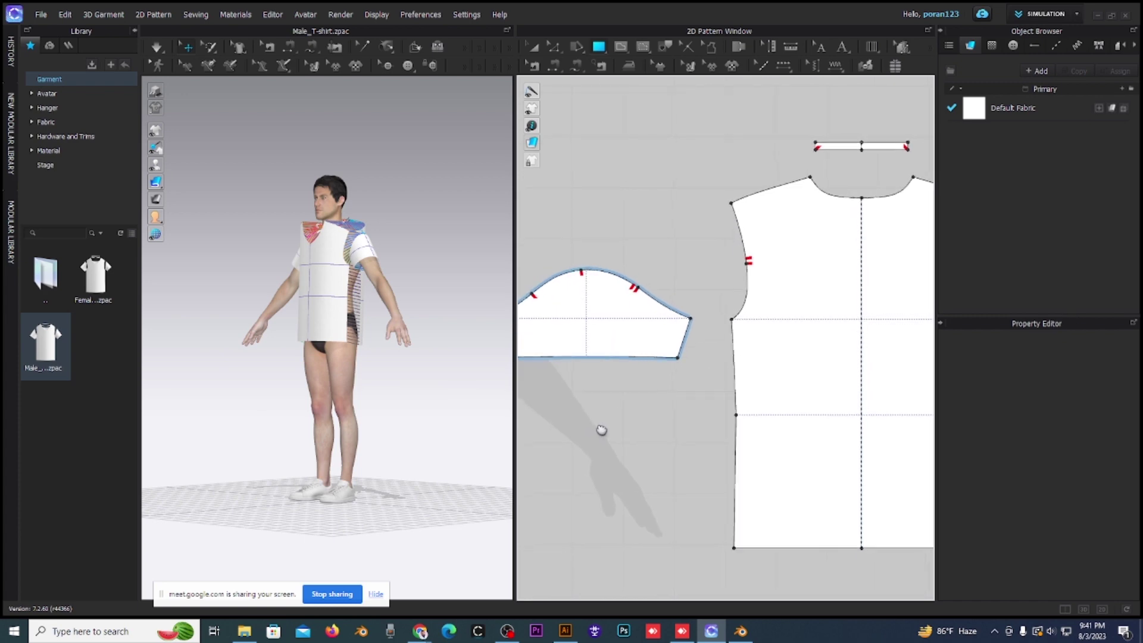
middle_click_drag(602, 428, 872, 351)
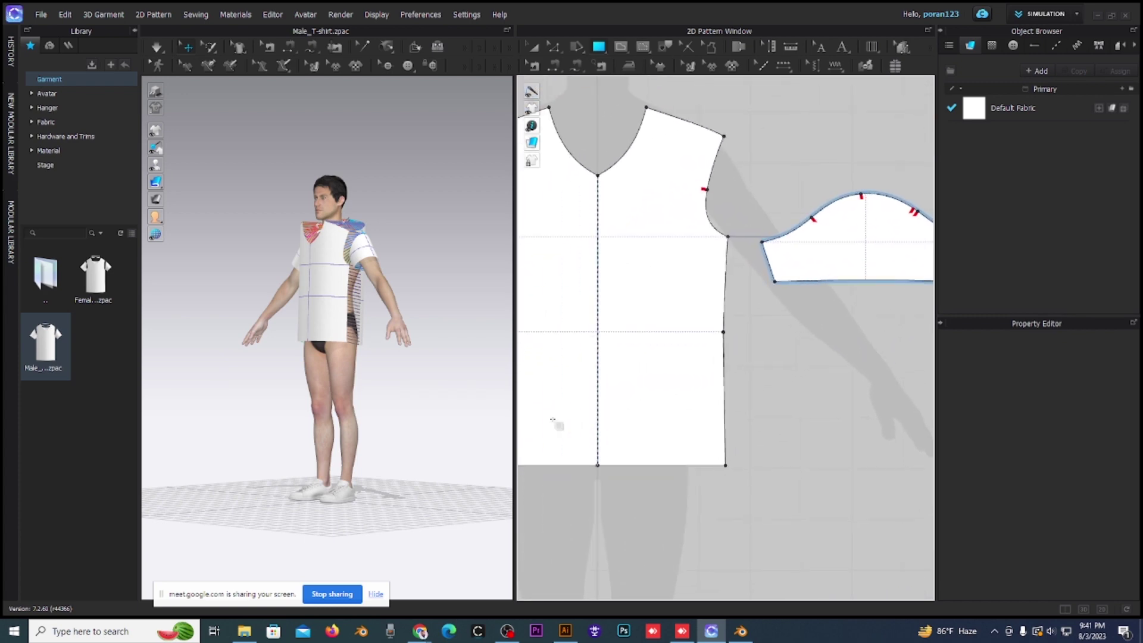
mouse_move(559, 424)
middle_mouse_down()
mouse_move(622, 396)
mouse_move(916, 328)
middle_mouse_up()
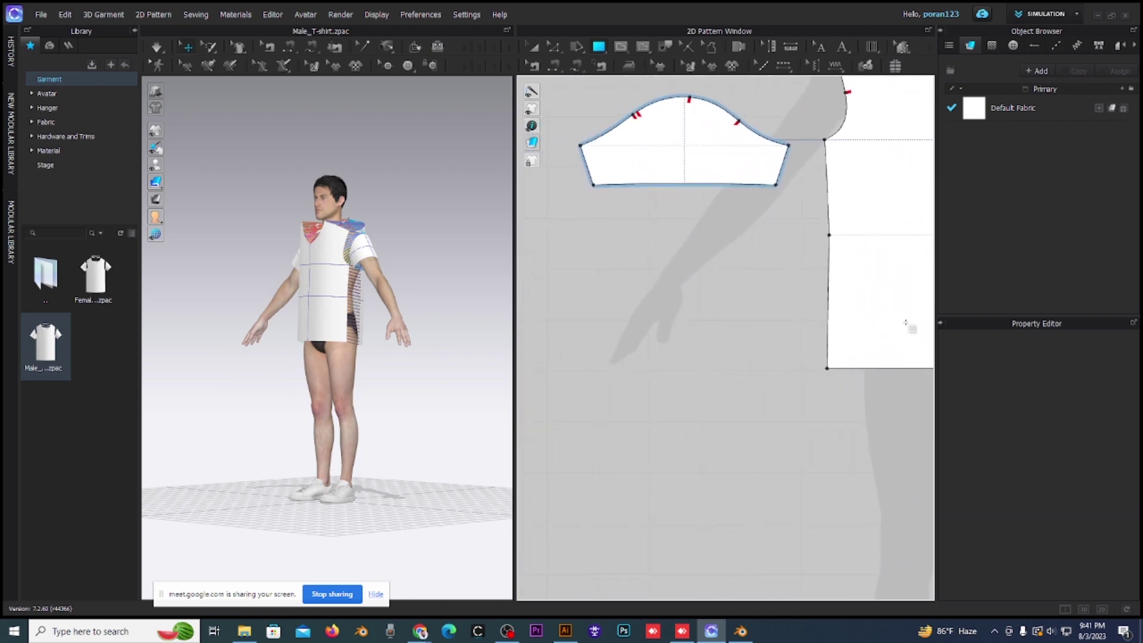
middle_click_drag(625, 186, 564, 501)
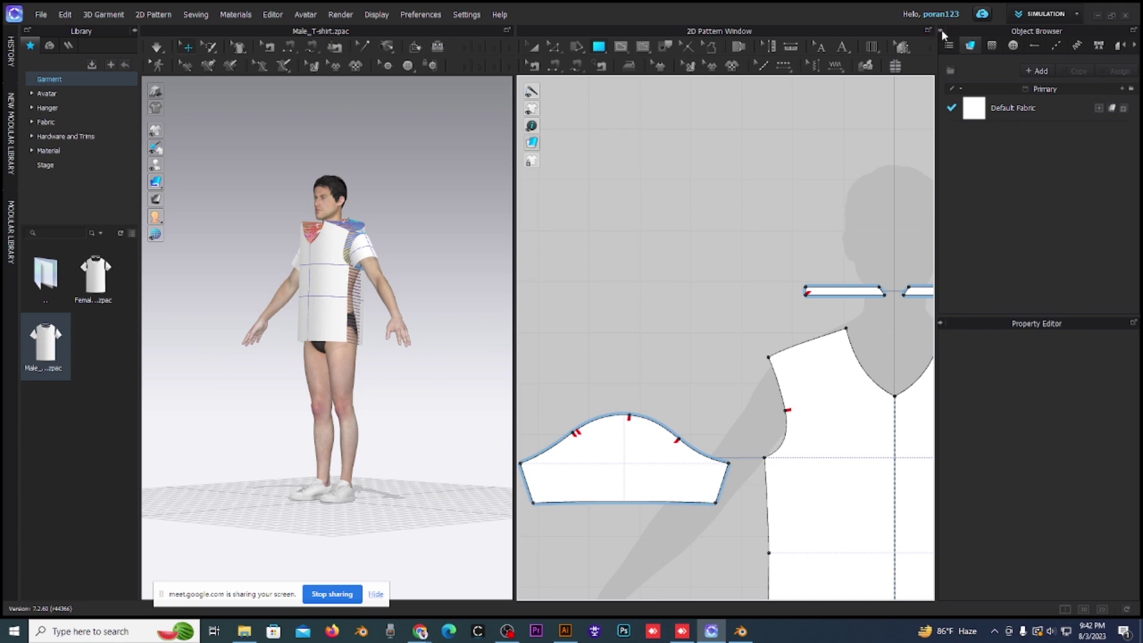
Hide the object list, then open and collapse the edit history panel.
left_click(941, 30)
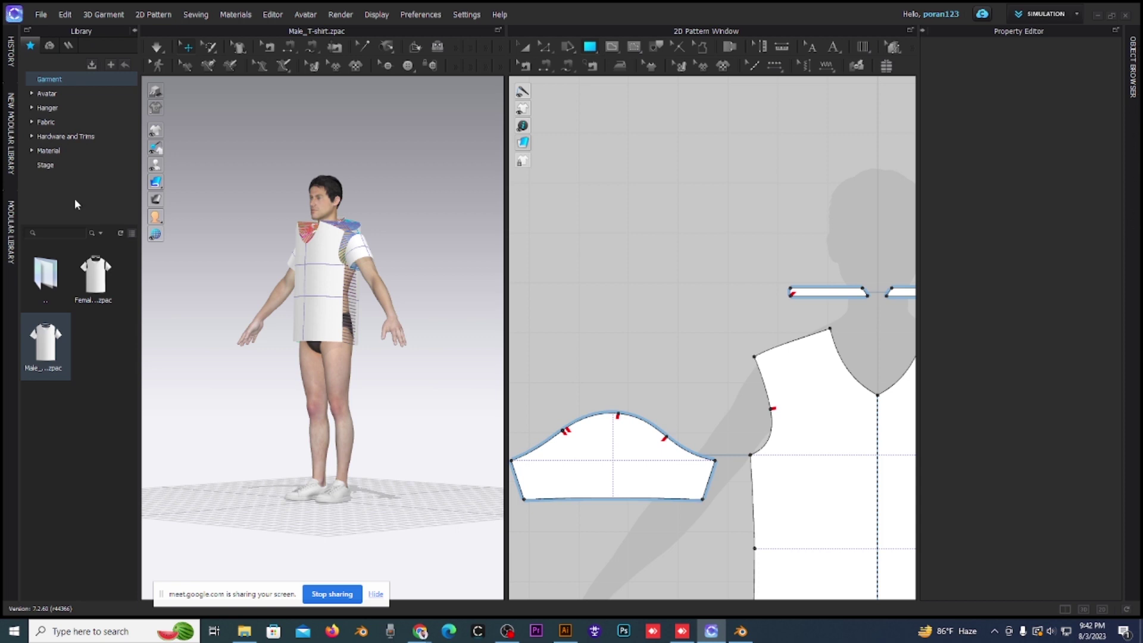
left_click(12, 51)
left_click(10, 126)
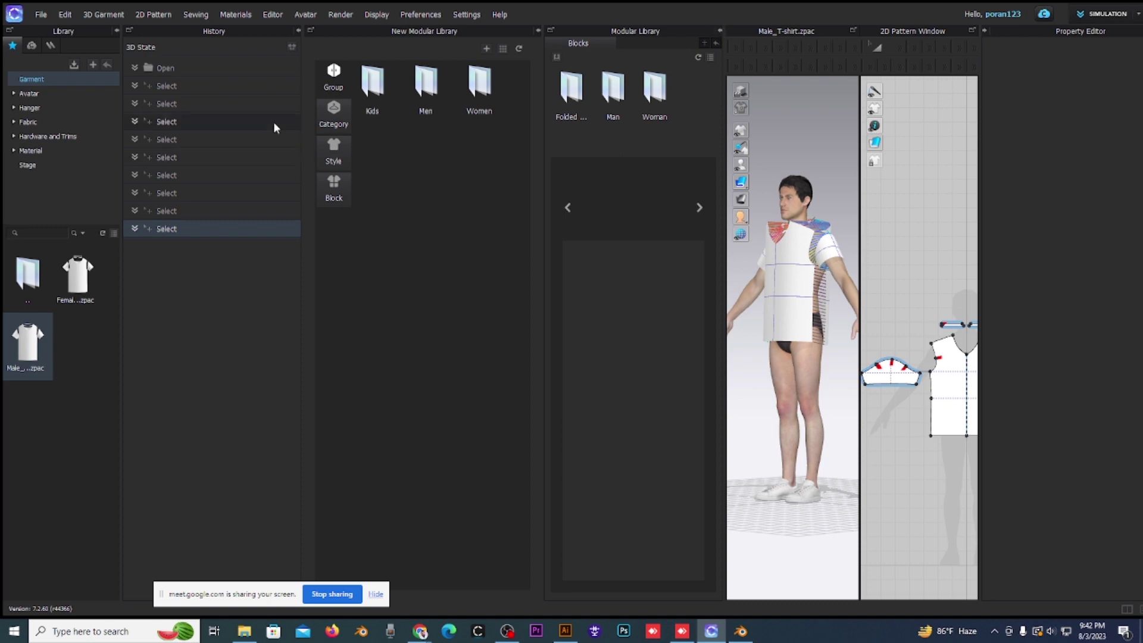
left_click(299, 29)
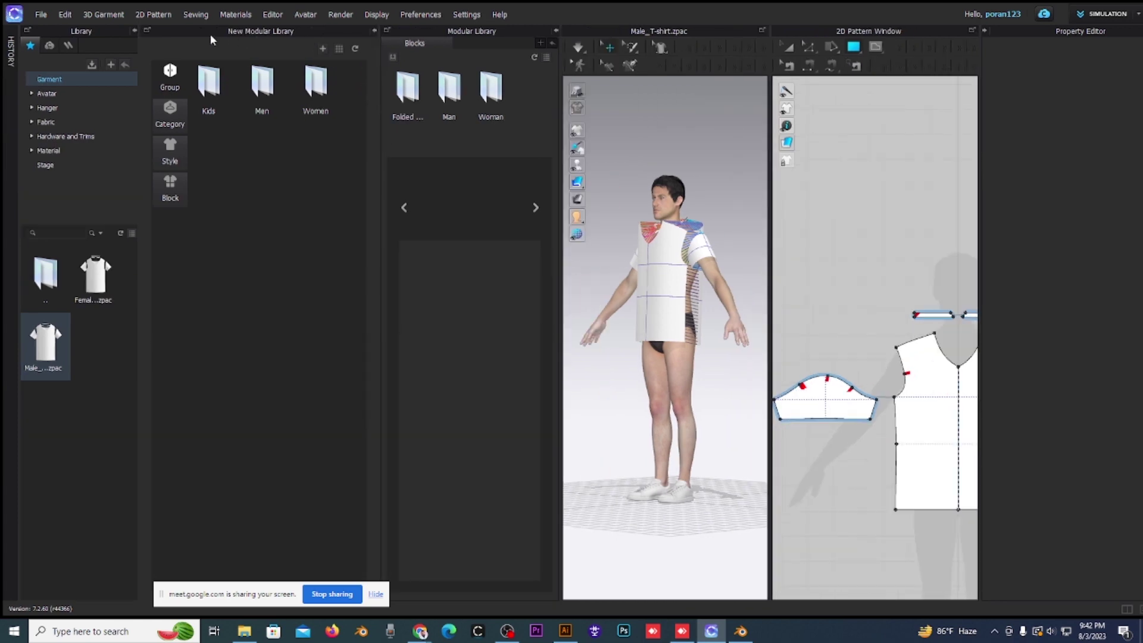
Collapse the library panels, reopen the garment Library, and hide the Property Editor.
left_click(135, 30)
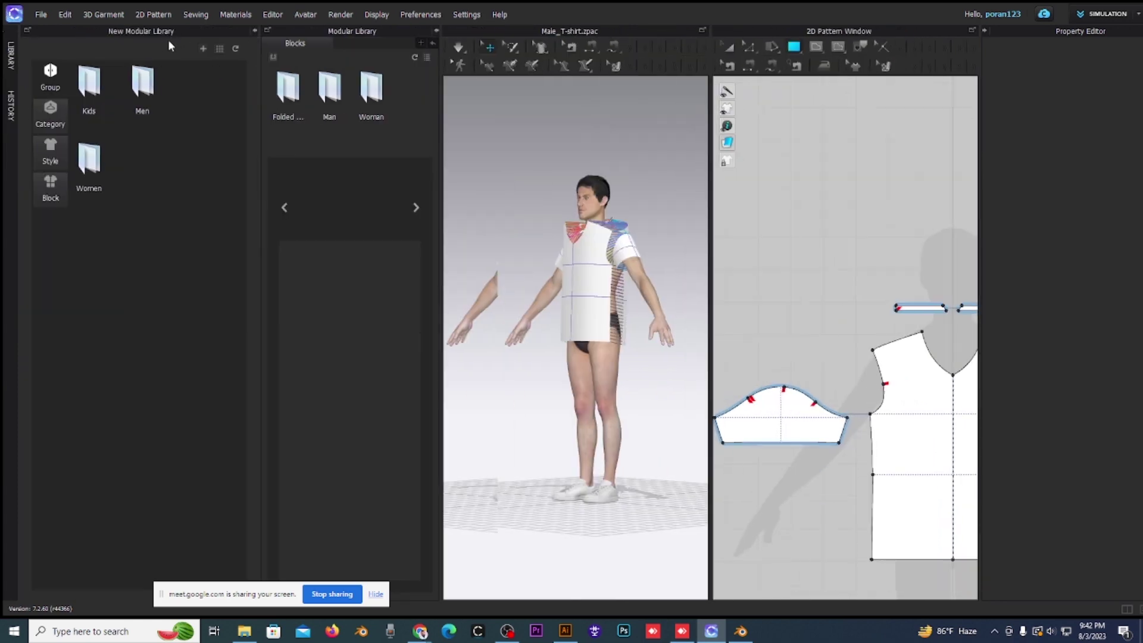
left_click(255, 29)
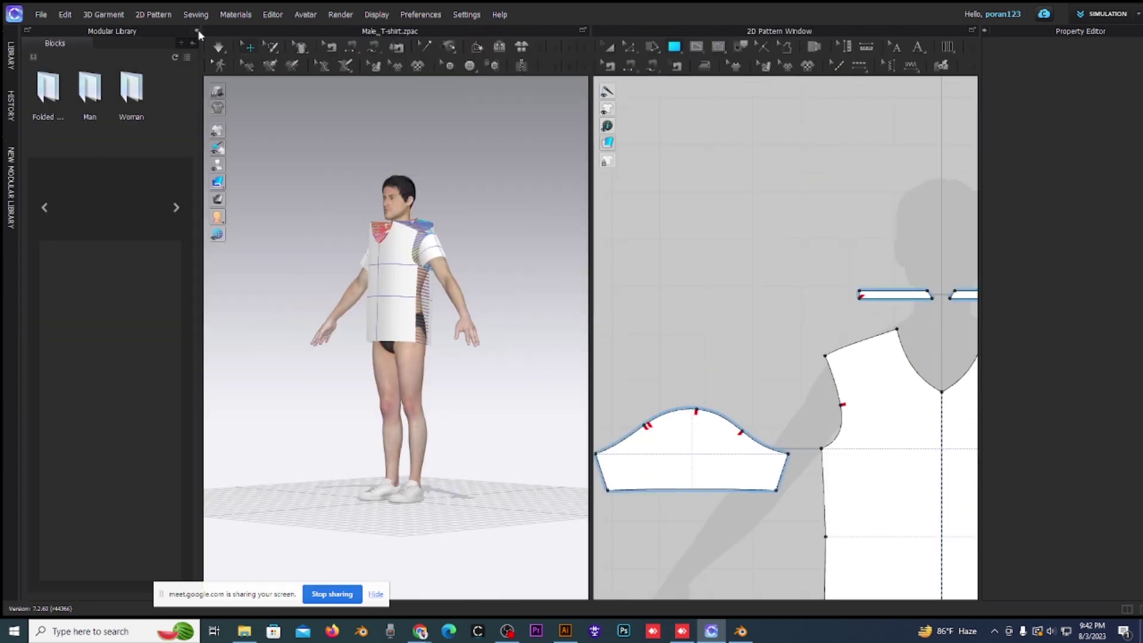
left_click(197, 30)
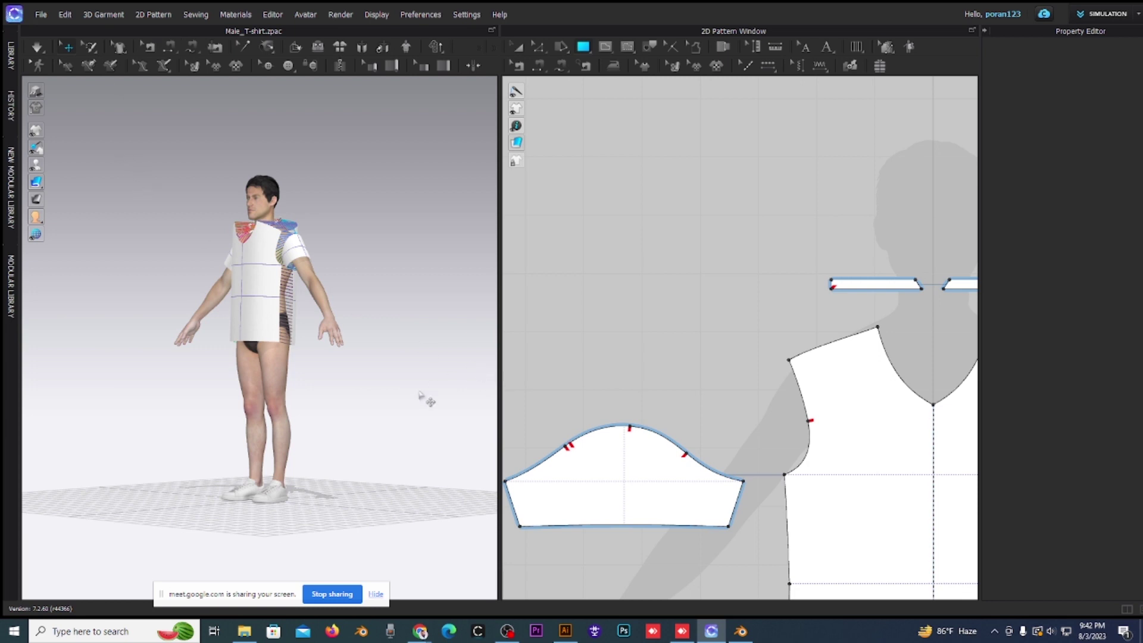
left_click(10, 58)
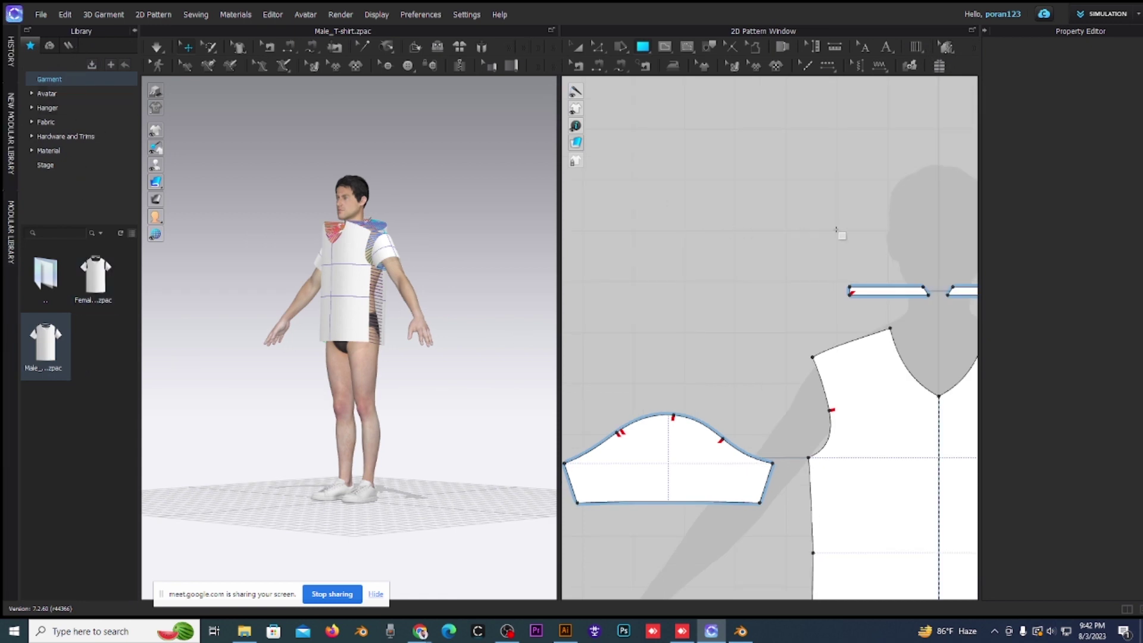
left_click(983, 29)
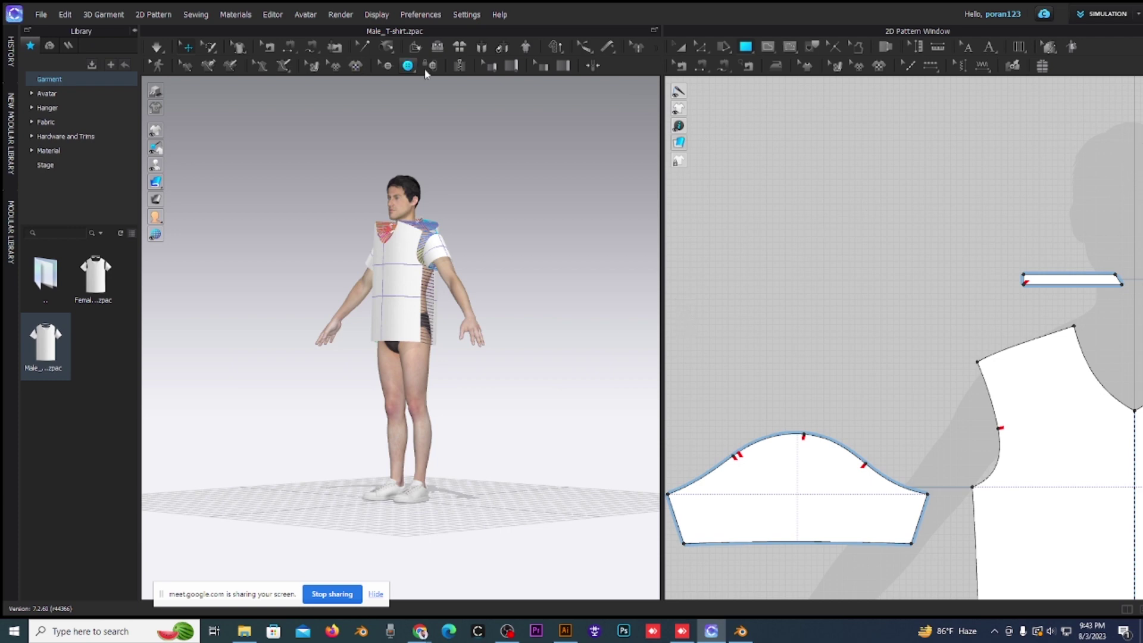
Maximize the CLO 3D window and open the Object Browser listing Default Fabric.
left_click(681, 49)
mouse_move(833, 12)
left_mouse_down()
mouse_move(743, 10)
mouse_move(660, 80)
left_mouse_up()
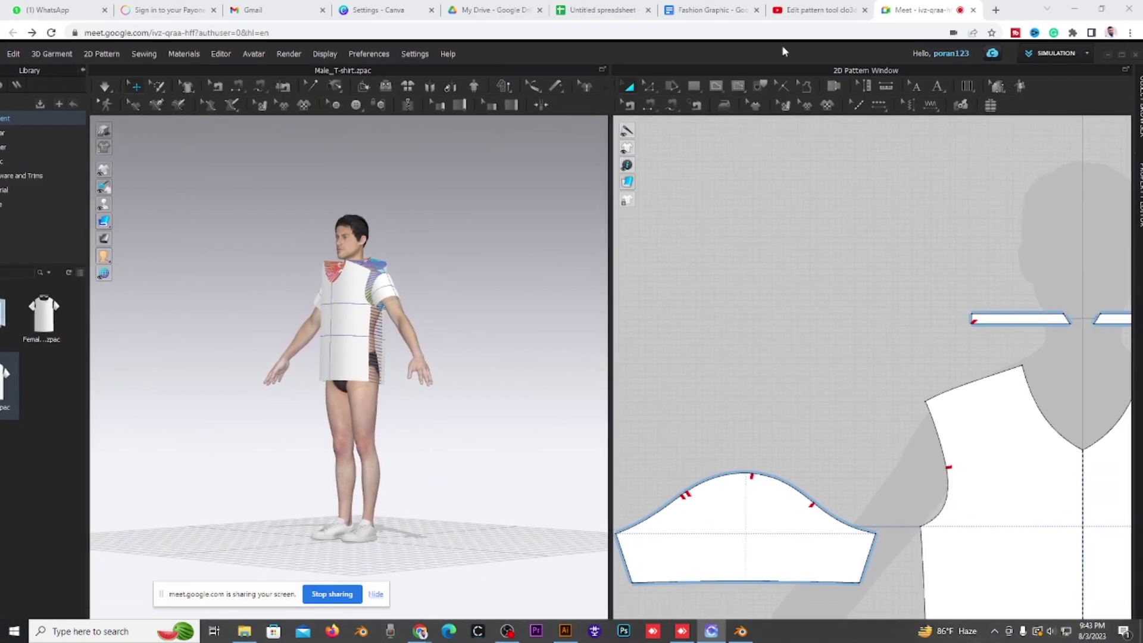
mouse_move(659, 80)
left_mouse_down()
mouse_move(798, 52)
mouse_move(776, 47)
mouse_move(776, 16)
left_mouse_up()
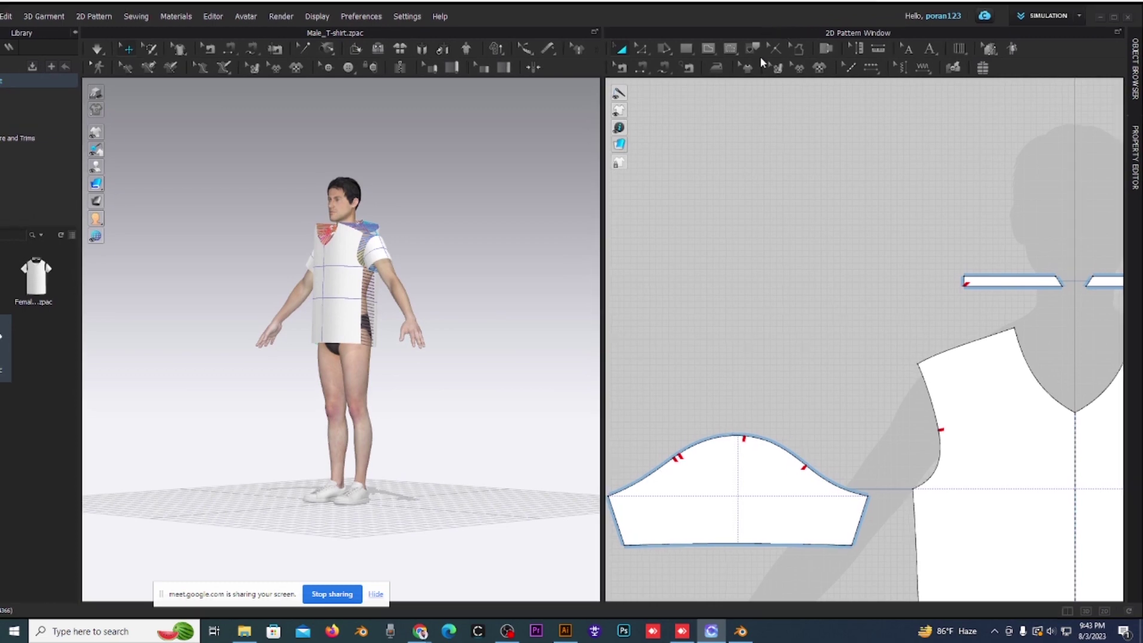
mouse_move(765, 23)
left_mouse_down()
mouse_move(837, 22)
mouse_move(663, 22)
left_mouse_up()
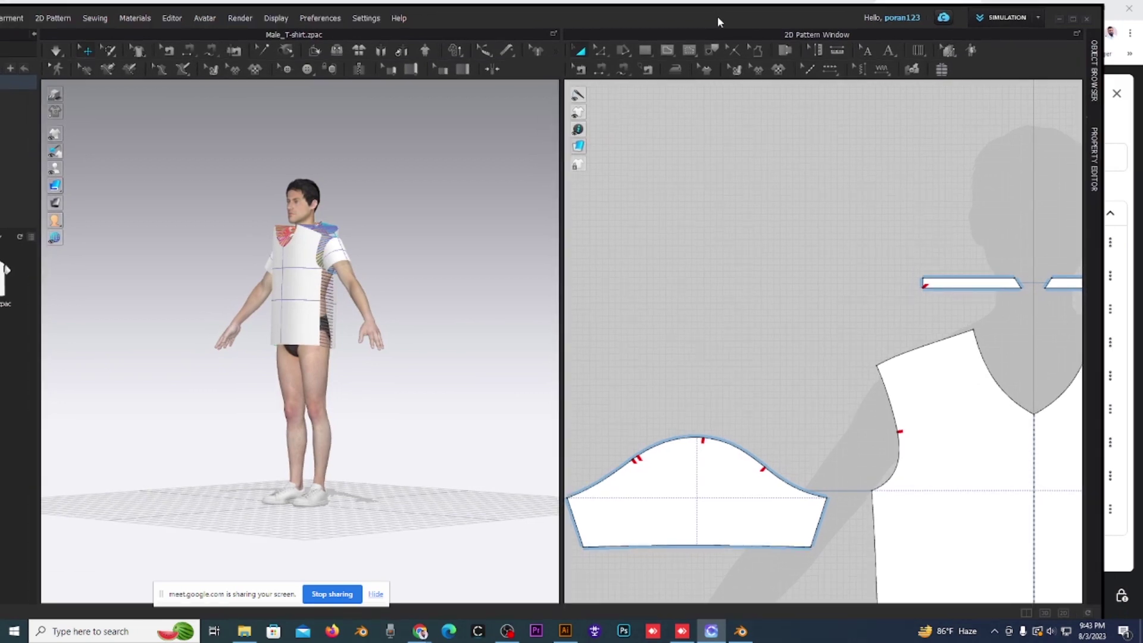
left_click(1073, 19)
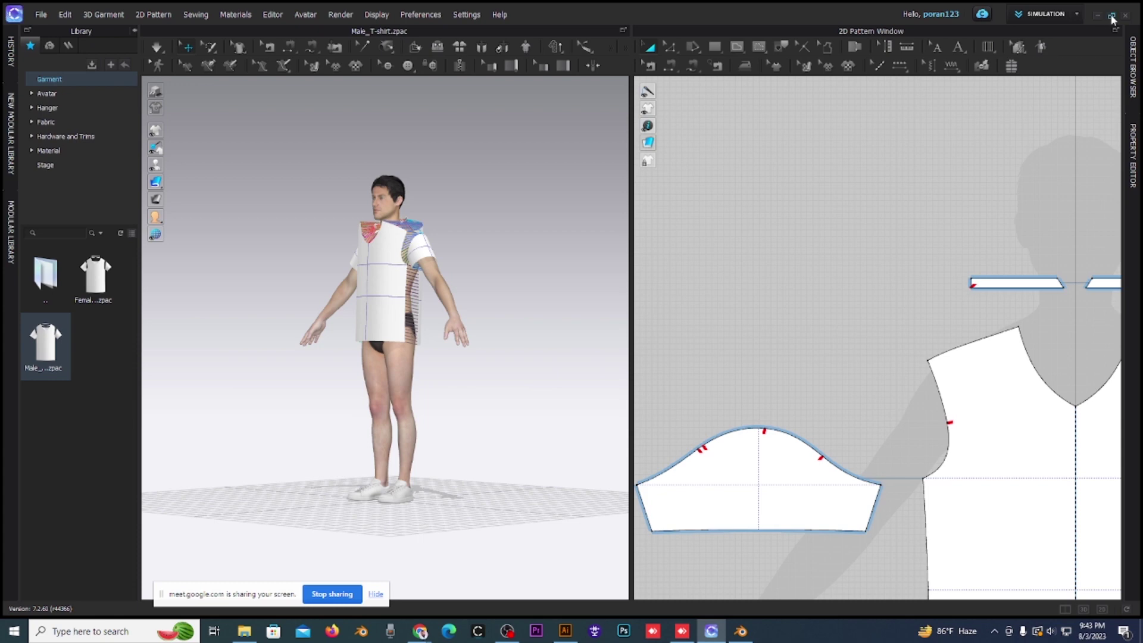
left_click(1112, 18)
left_click(1075, 22)
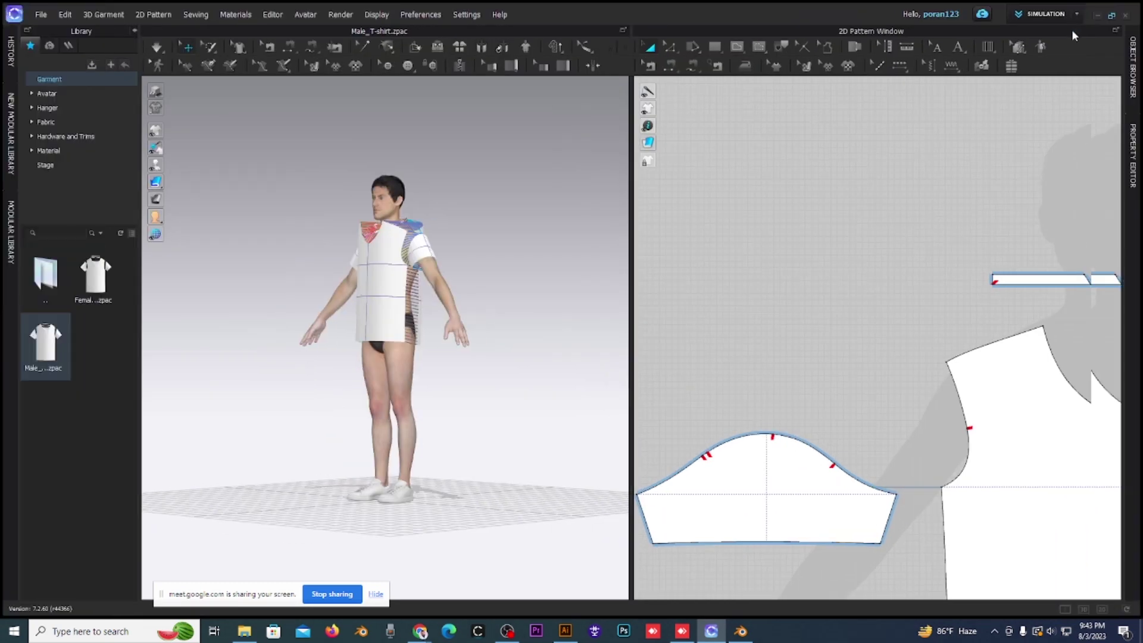
left_click(1133, 60)
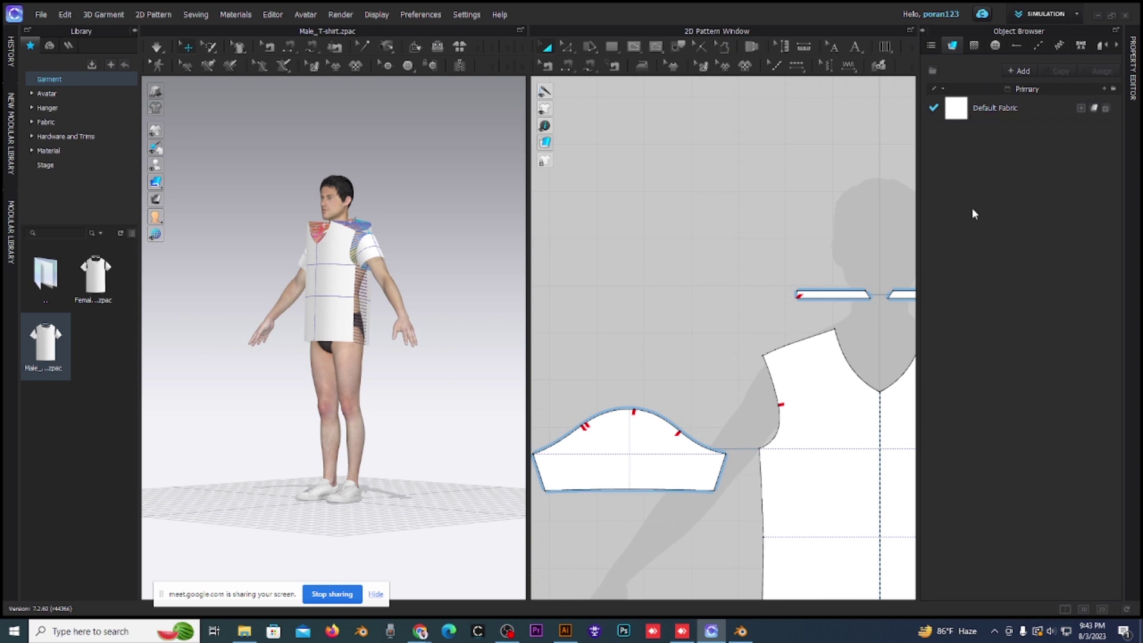
Zoom out the 2D window to show the pattern pieces and select the front bodice piece.
scroll(628, 388, "down", 3)
mouse_move(628, 387)
right_mouse_down()
mouse_move(659, 400)
mouse_move(644, 470)
right_mouse_up()
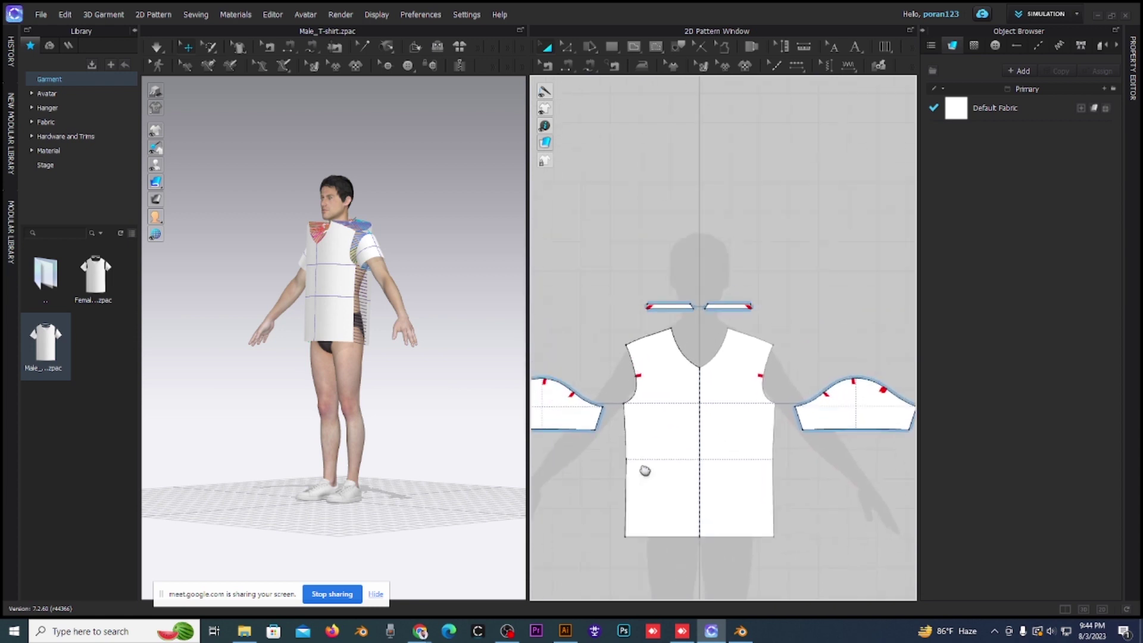
right_click_drag(645, 471, 636, 357)
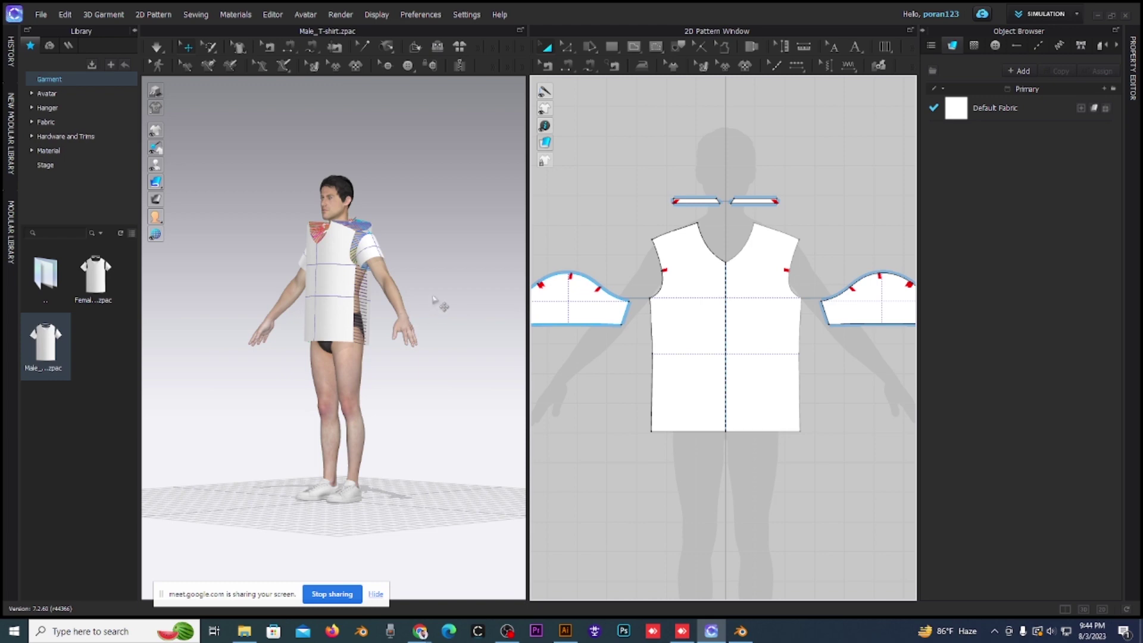
left_click(360, 277)
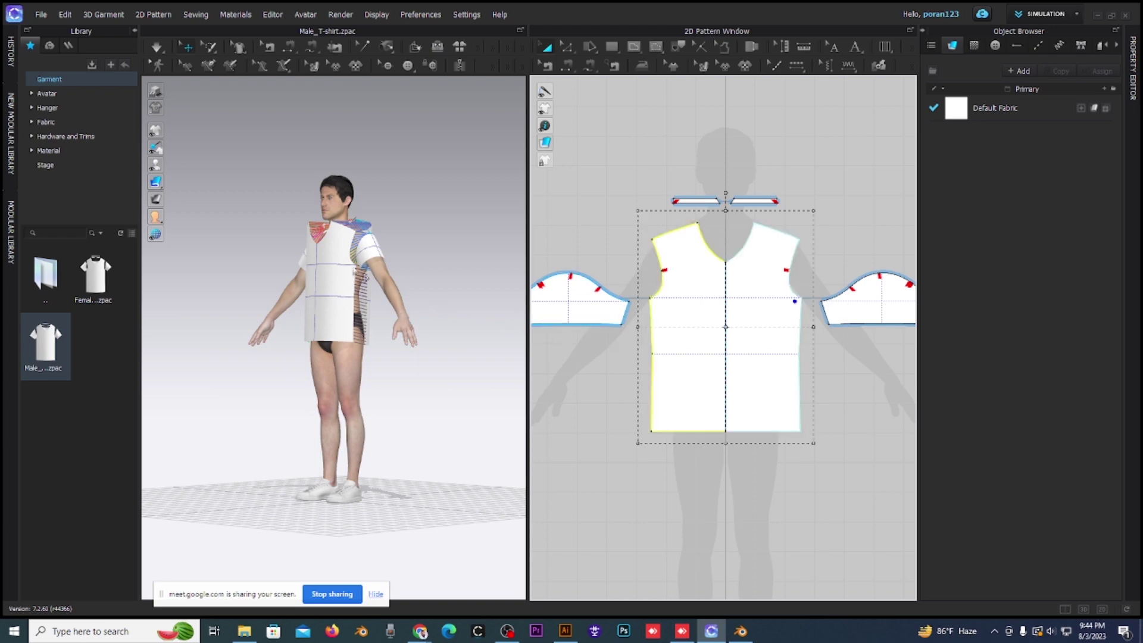
scroll(762, 408, "up", 5)
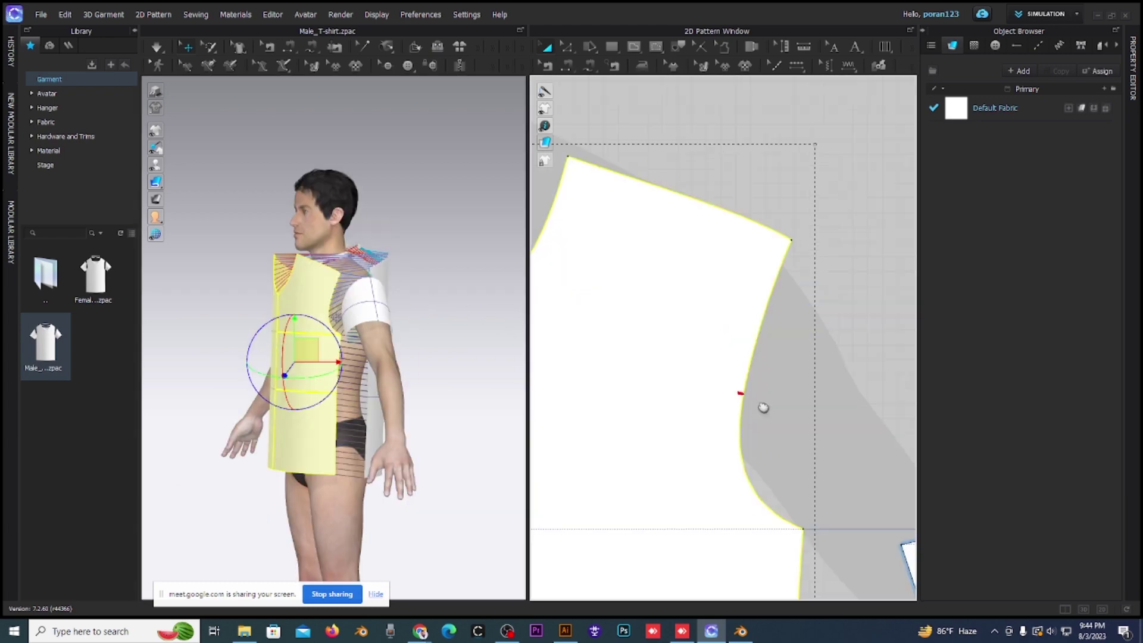
scroll(744, 375, "up", 3)
left_click(318, 468)
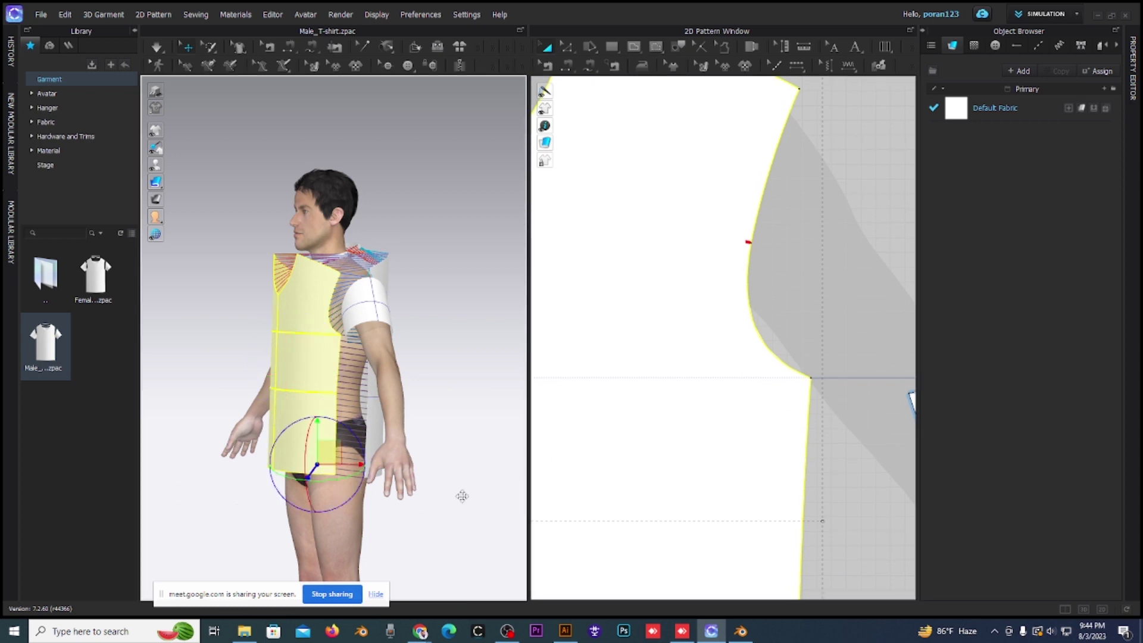
Pan and zoom the 2D Pattern Window so the whole T-shirt set fits.
scroll(724, 480, "up", 3)
scroll(745, 484, "down", 3)
scroll(747, 484, "down", 4)
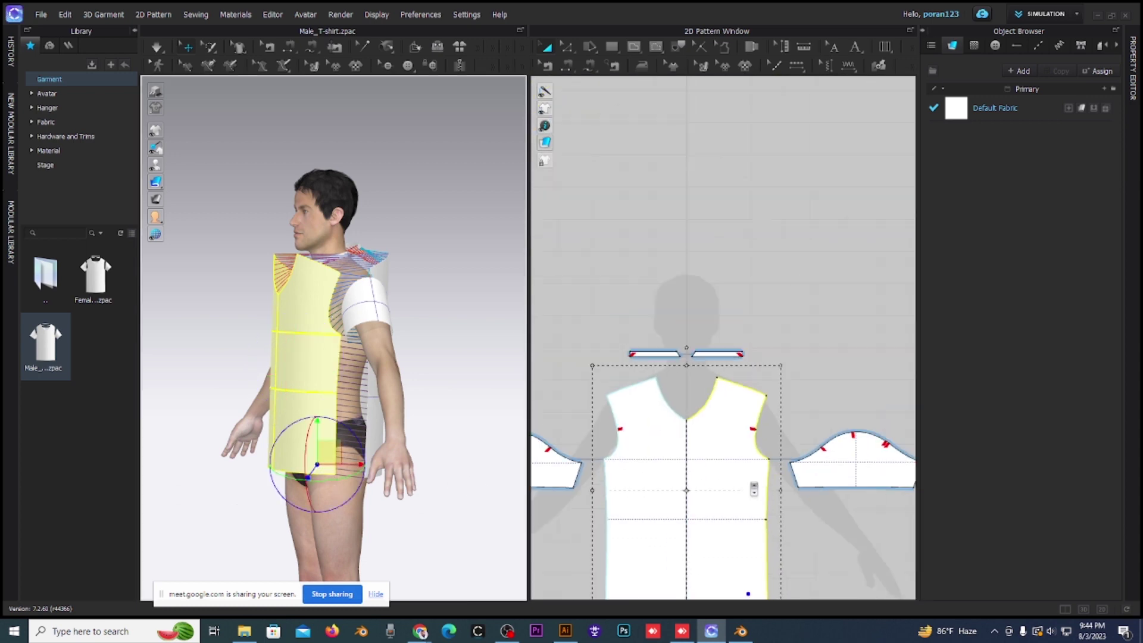
middle_click_drag(774, 349, 773, 157)
scroll(751, 417, "up", 5)
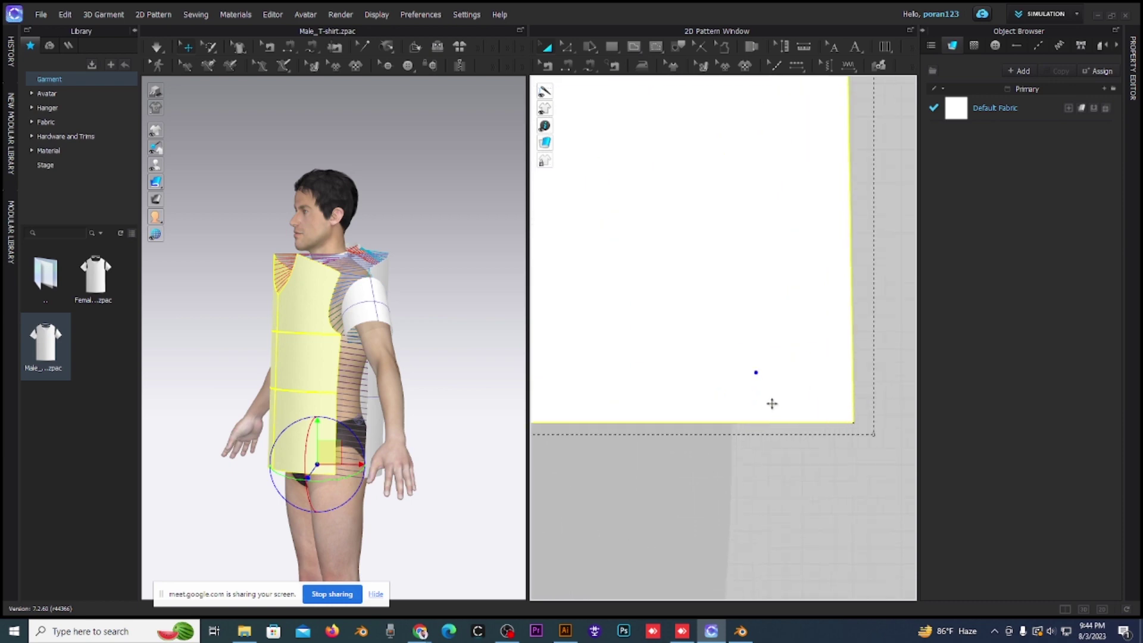
scroll(725, 293, "up", 3)
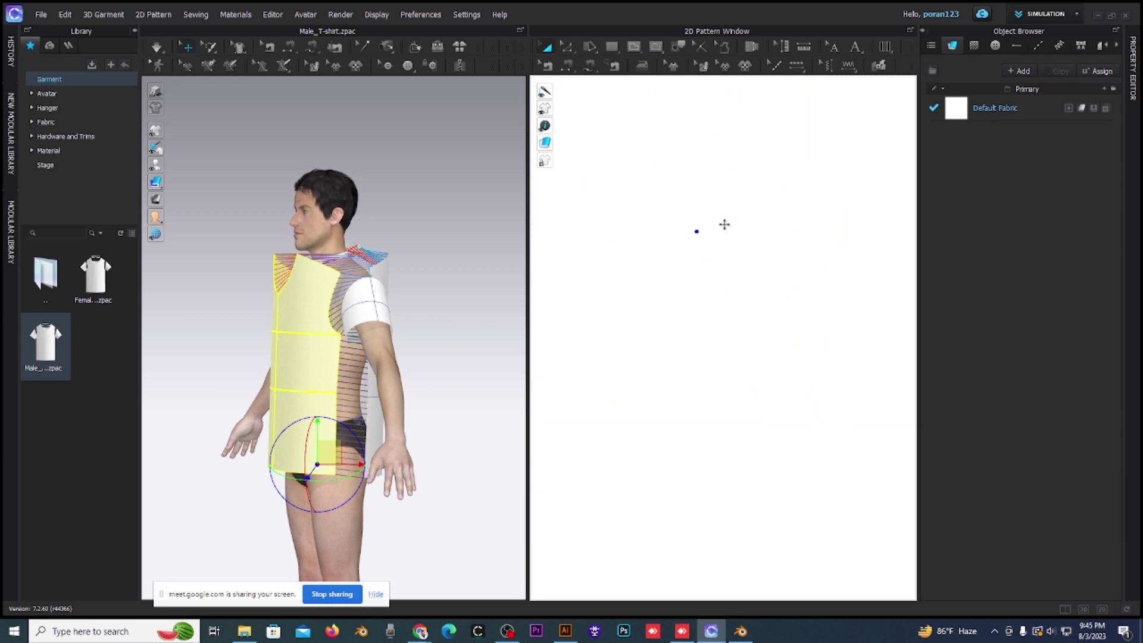
scroll(740, 327, "down", 2)
scroll(738, 324, "down", 3)
scroll(736, 323, "down", 3)
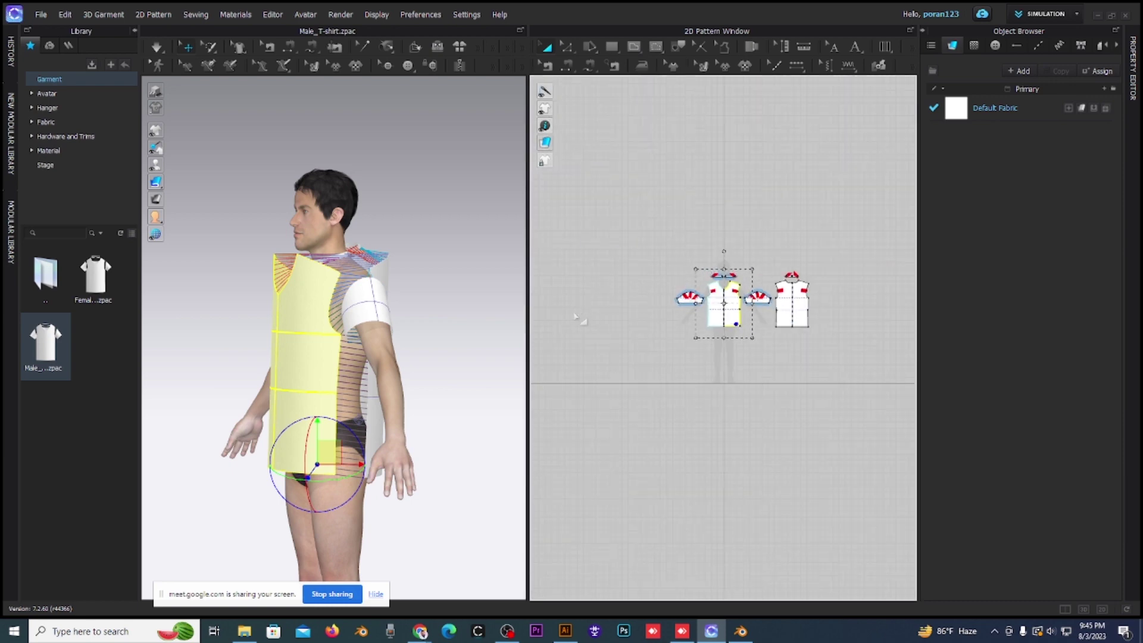
Orbit the 3D view to face the avatar front-on and clear the selection.
mouse_move(278, 368)
right_mouse_down()
mouse_move(353, 365)
mouse_move(375, 387)
right_mouse_up()
middle_click_drag(378, 388, 399, 344)
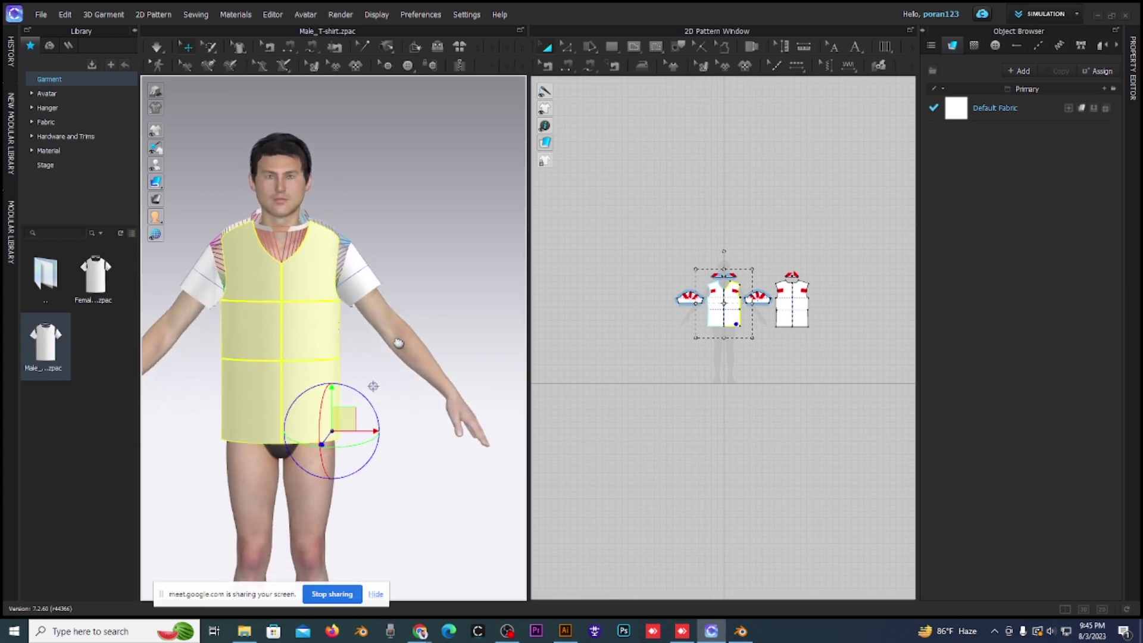
left_click(677, 349)
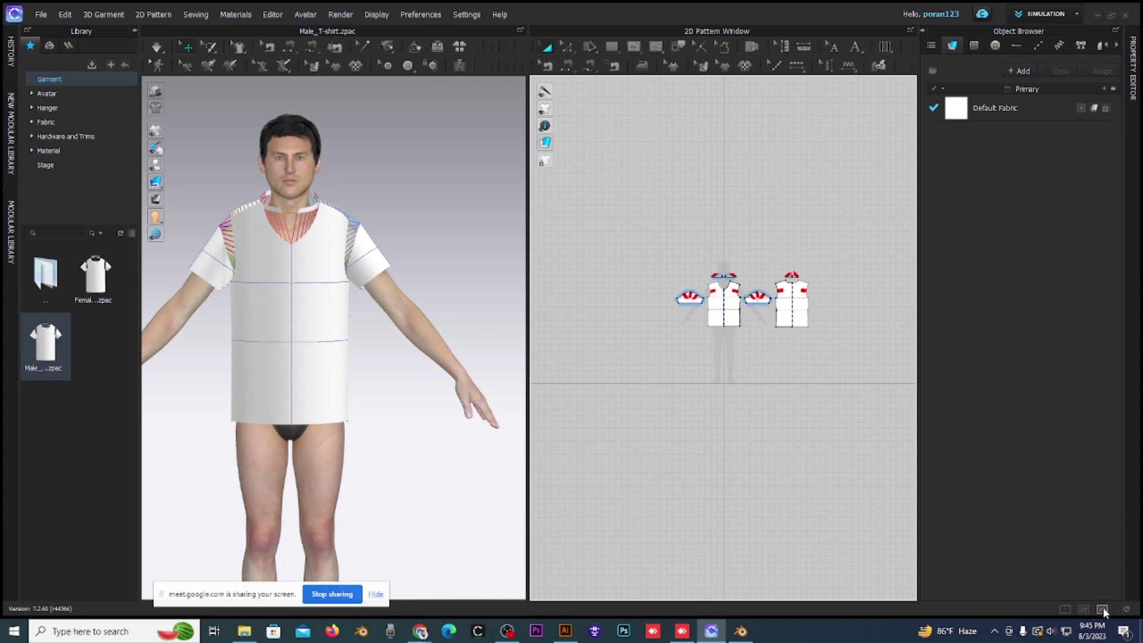
Switch to the 2D-only view and zoom in on the T-shirt pattern pieces.
left_click(1103, 607)
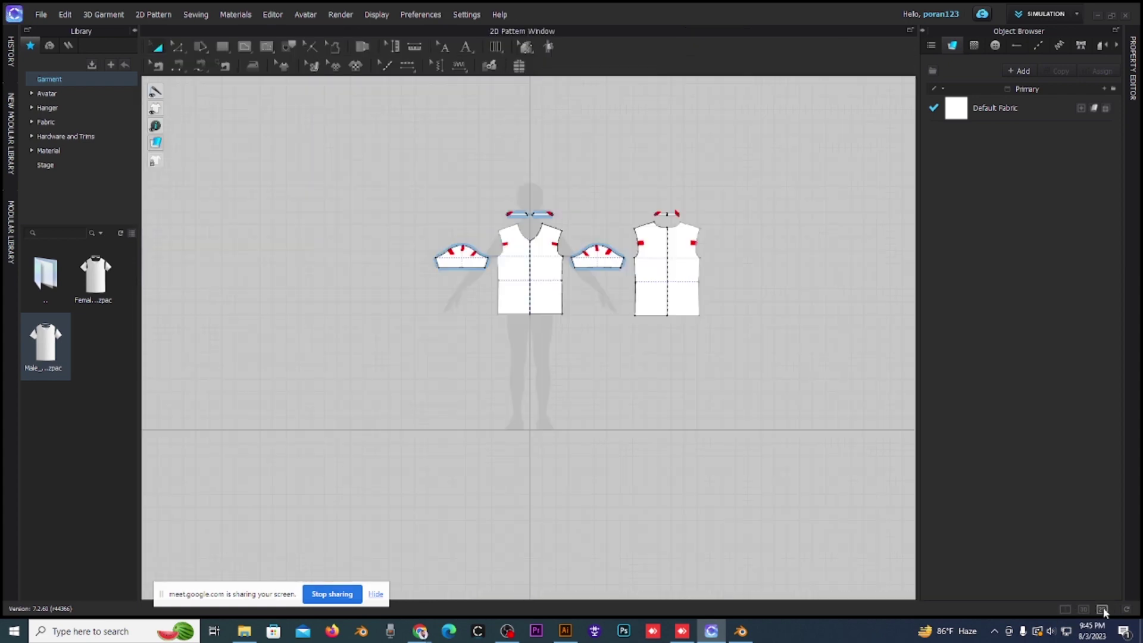
scroll(535, 276, "up", 5)
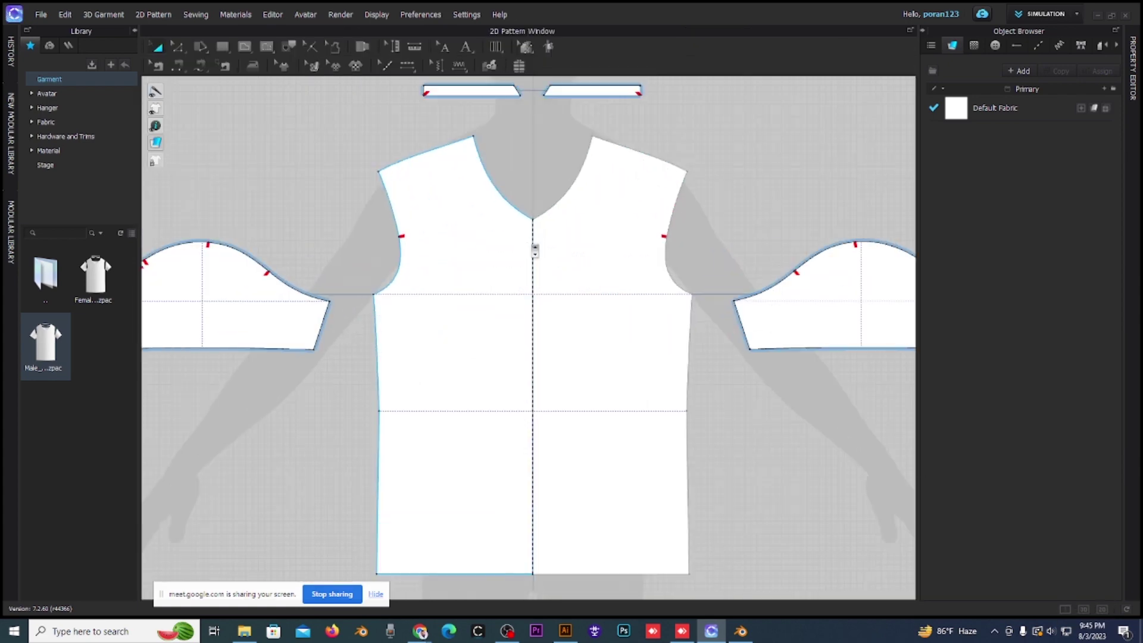
scroll(536, 250, "up", 3)
scroll(674, 528, "down", 3)
scroll(673, 528, "down", 1)
Pan across the collar strip, front bodice neckline and sleeve, then zoom back out to all pieces.
mouse_move(315, 314)
middle_mouse_down()
mouse_move(574, 418)
mouse_move(485, 388)
mouse_move(509, 365)
middle_mouse_up()
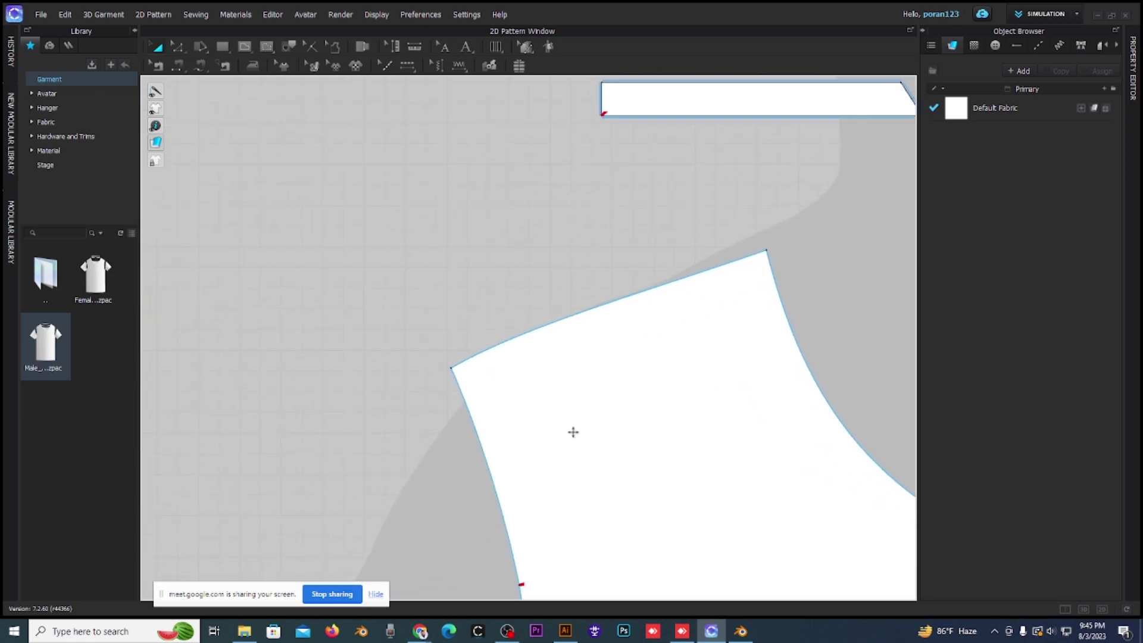
middle_click_drag(573, 432, 533, 345)
middle_click_drag(655, 340, 513, 403)
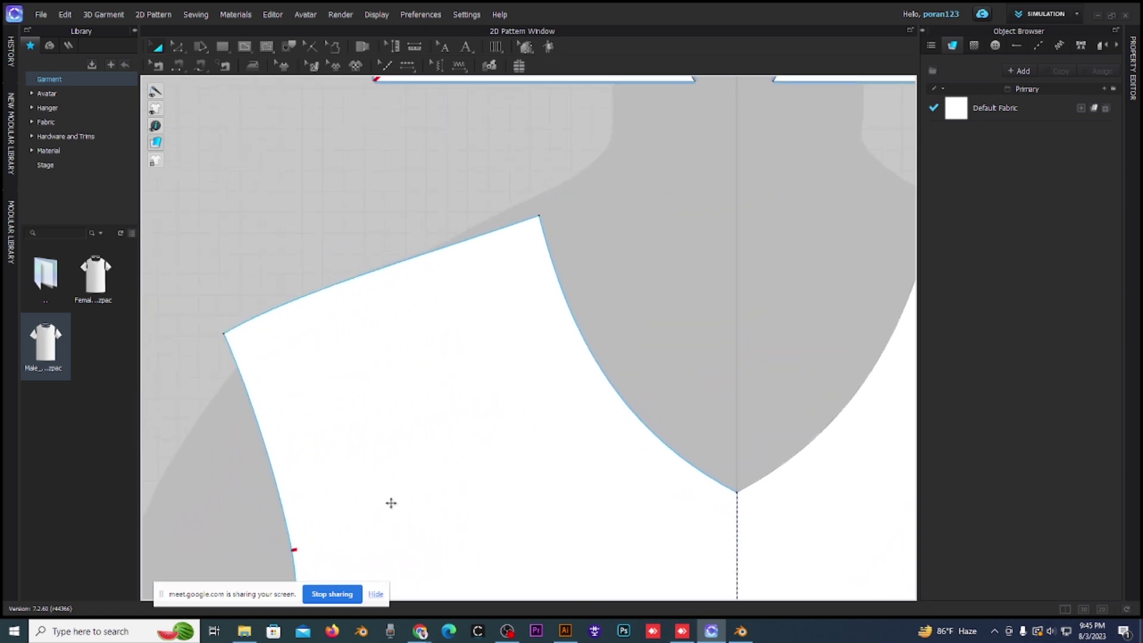
mouse_move(391, 503)
middle_mouse_down()
mouse_move(523, 238)
mouse_move(656, 324)
mouse_move(459, 322)
mouse_move(721, 392)
middle_mouse_up()
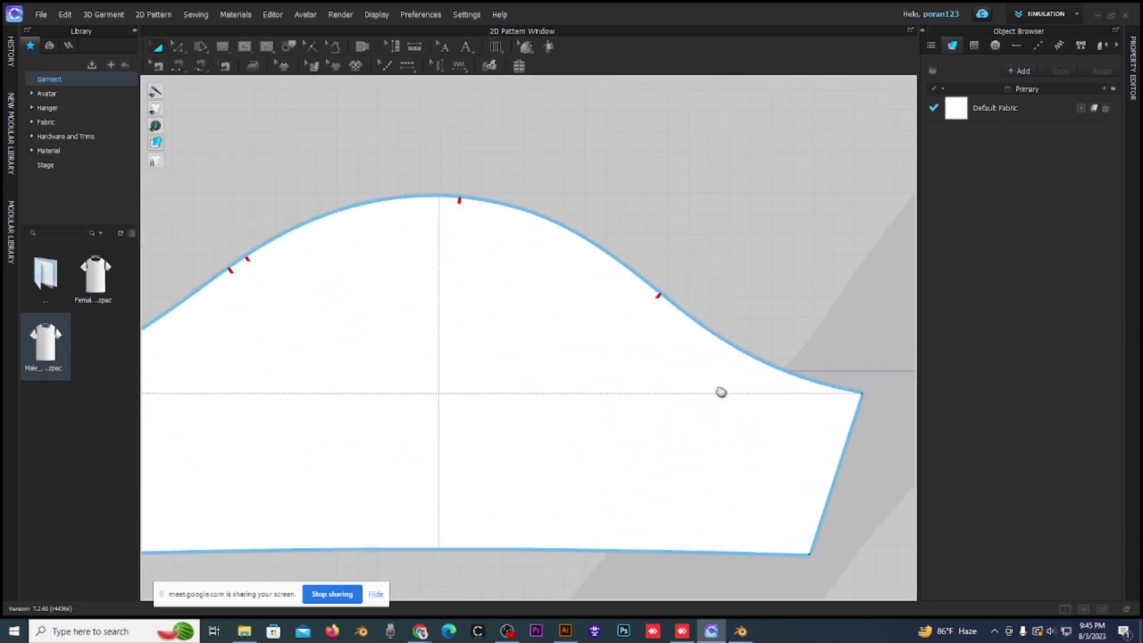
scroll(565, 352, "down", 1)
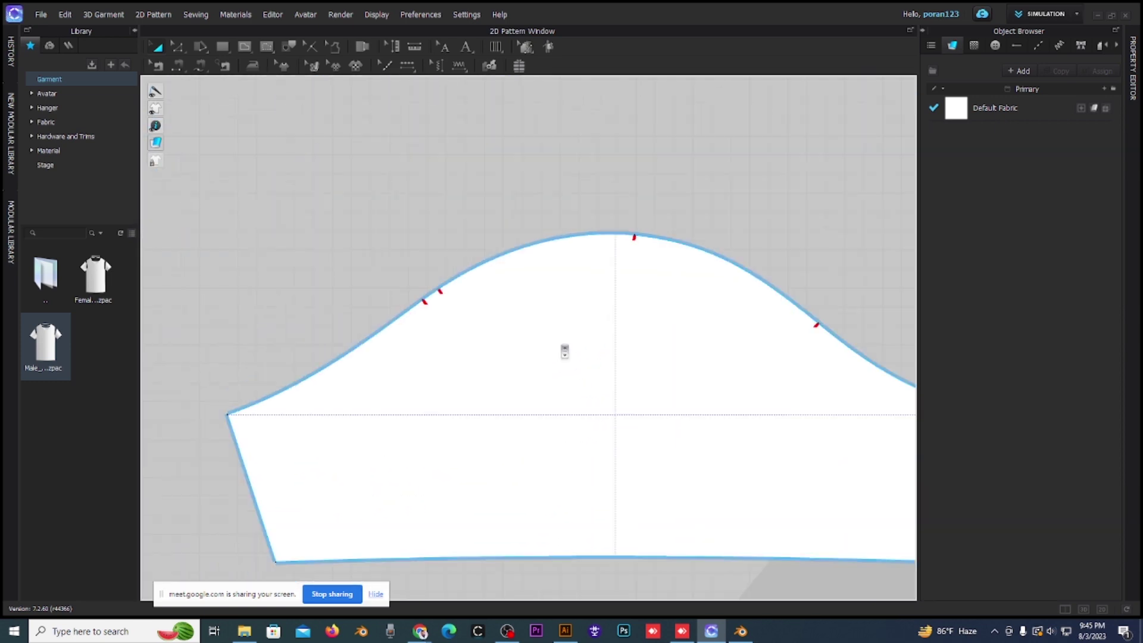
scroll(565, 351, "down", 10)
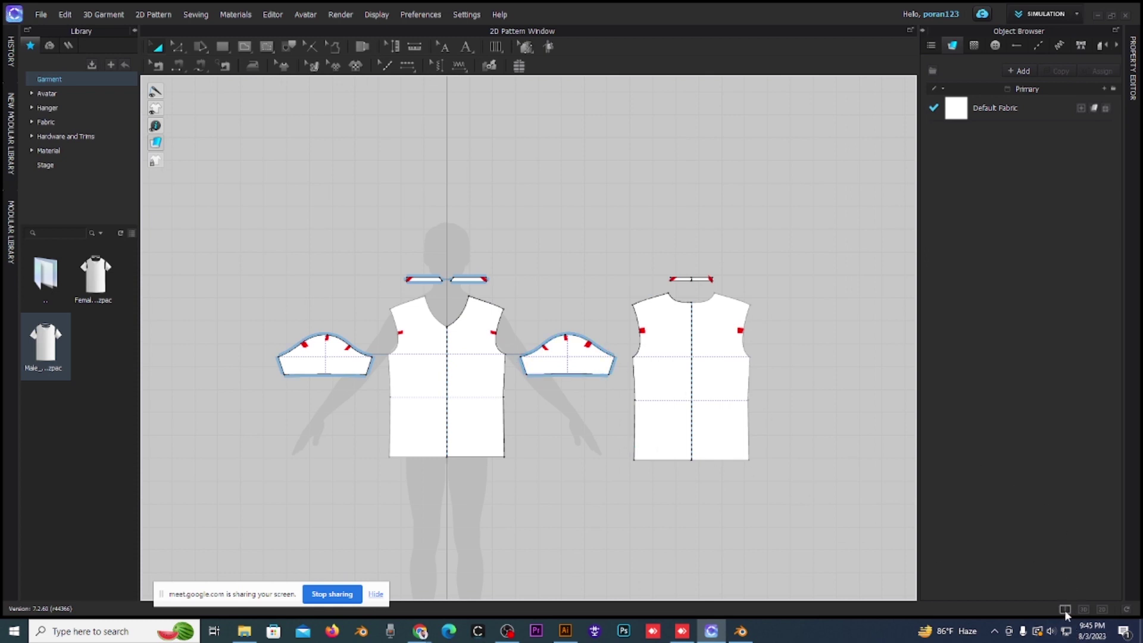
Switch to the 3D-only view and zoom in on the avatar wearing the shirt.
left_click(1064, 610)
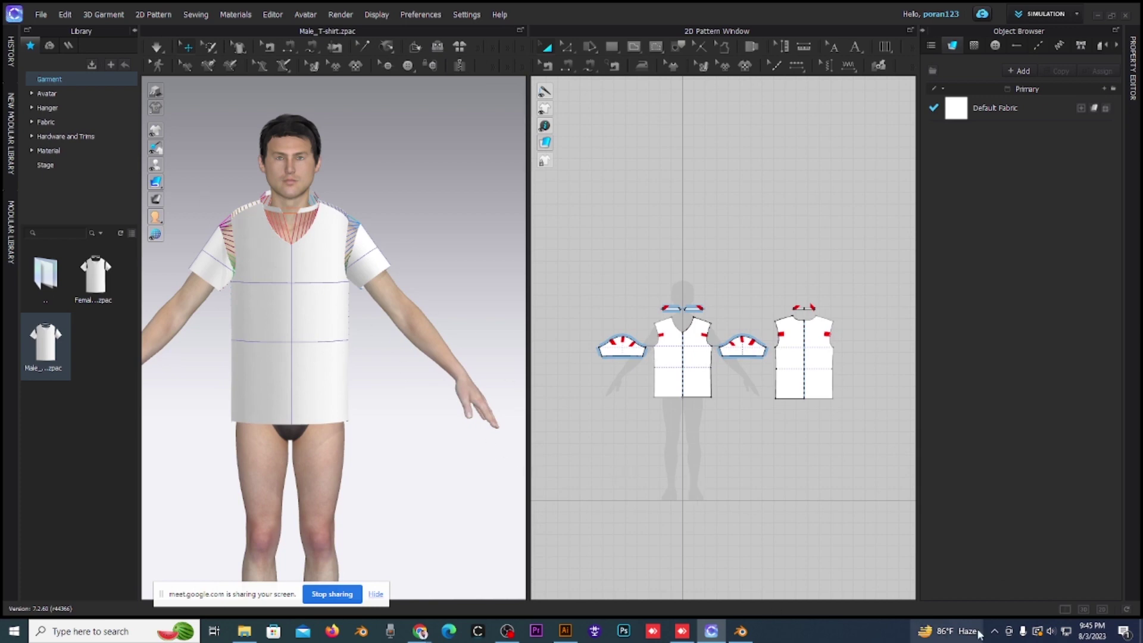
left_click(1084, 608)
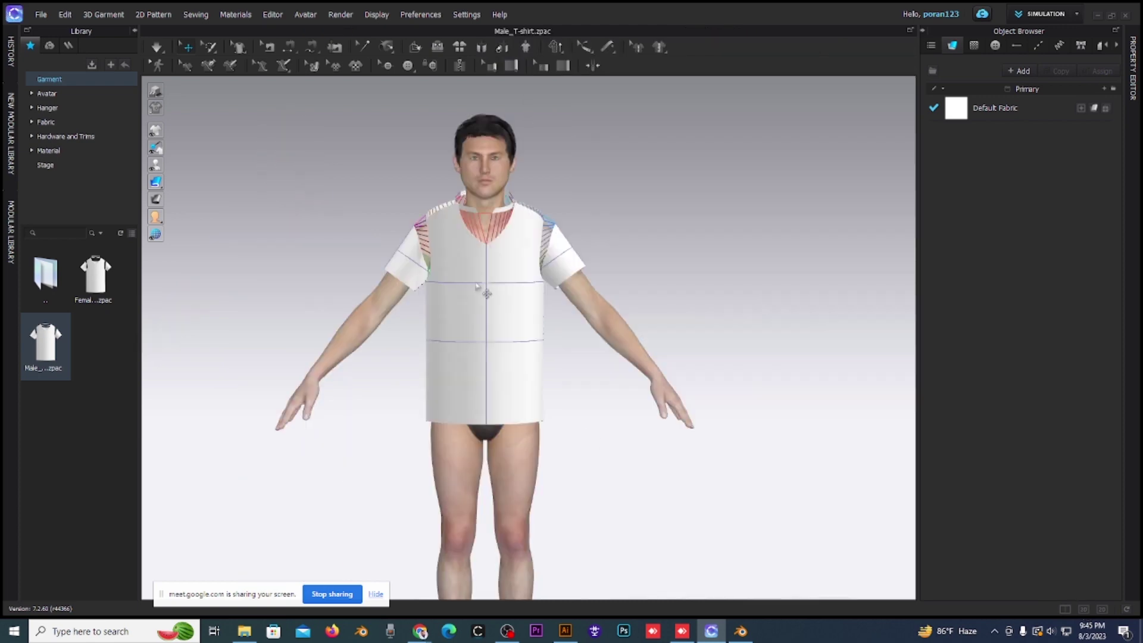
scroll(509, 284, "up", 2)
scroll(509, 283, "up", 3)
scroll(518, 242, "up", 3)
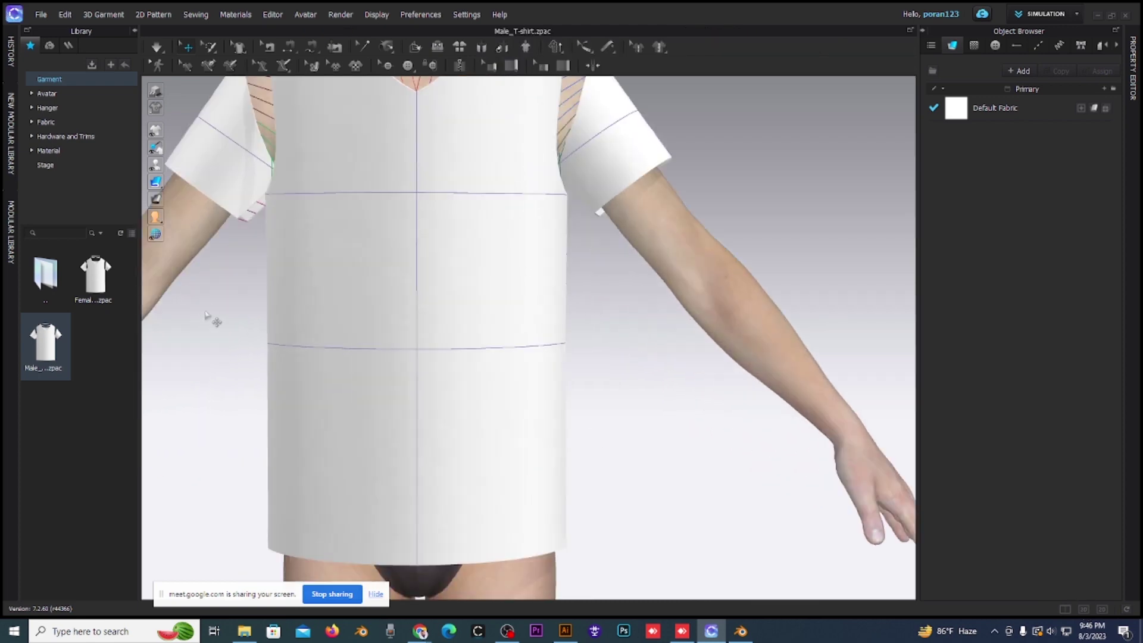
Orbit the draped shirt through side, back and three-quarter front views, then restore the split 3D/2D layout.
mouse_move(357, 321)
right_mouse_down()
mouse_move(485, 344)
mouse_move(493, 331)
right_mouse_up()
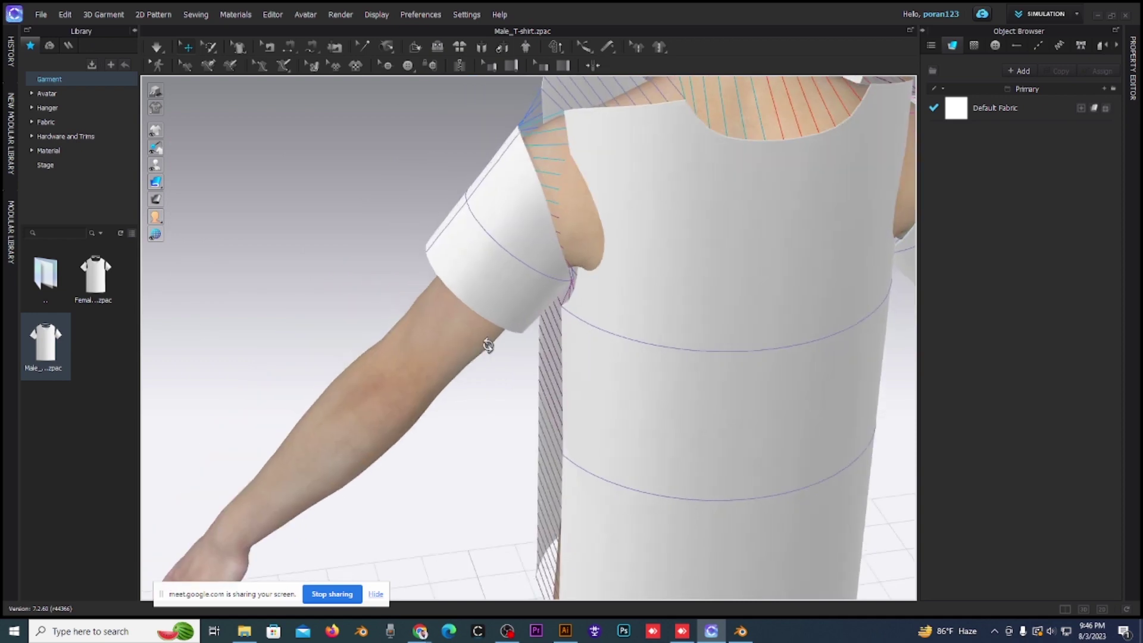
scroll(459, 316, "up", 2)
mouse_move(438, 284)
right_mouse_down()
mouse_move(403, 273)
mouse_move(296, 294)
right_mouse_up()
scroll(503, 343, "down", 3)
right_click_drag(506, 342, 393, 223)
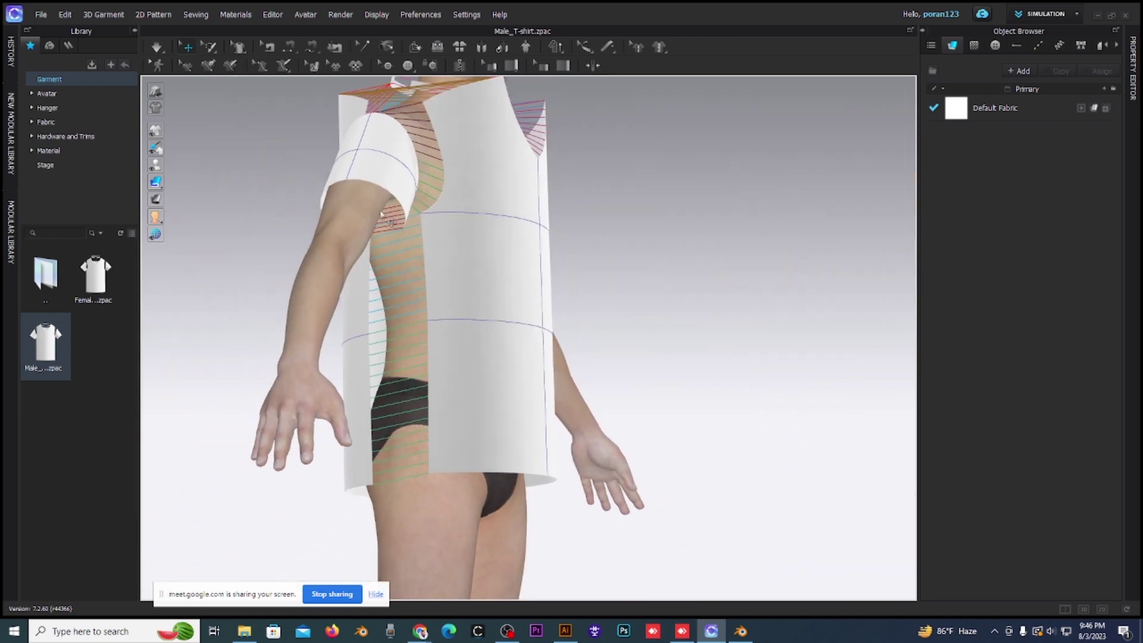
mouse_move(638, 327)
right_mouse_down()
mouse_move(447, 347)
mouse_move(493, 365)
mouse_move(523, 349)
mouse_move(474, 140)
right_mouse_up()
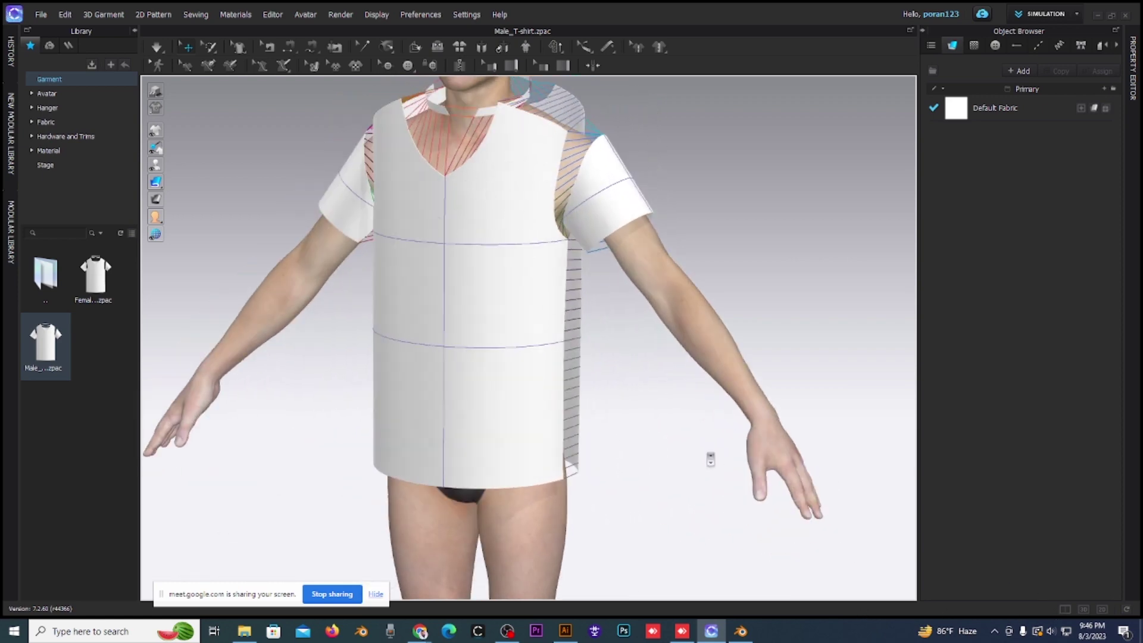
scroll(711, 461, "down", 1)
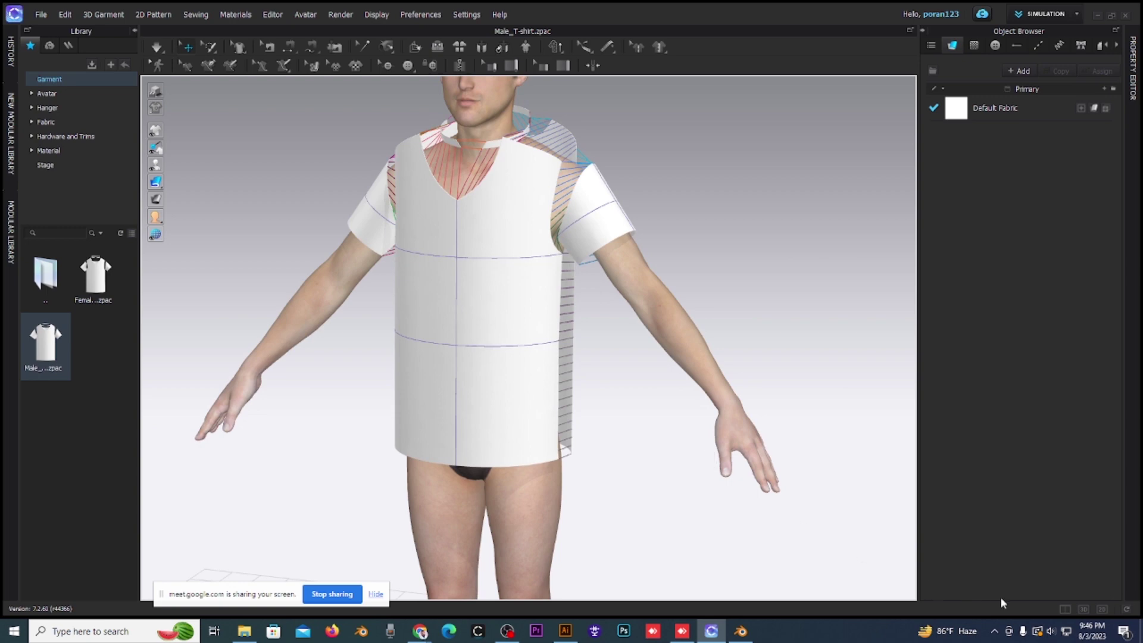
left_click(1071, 610)
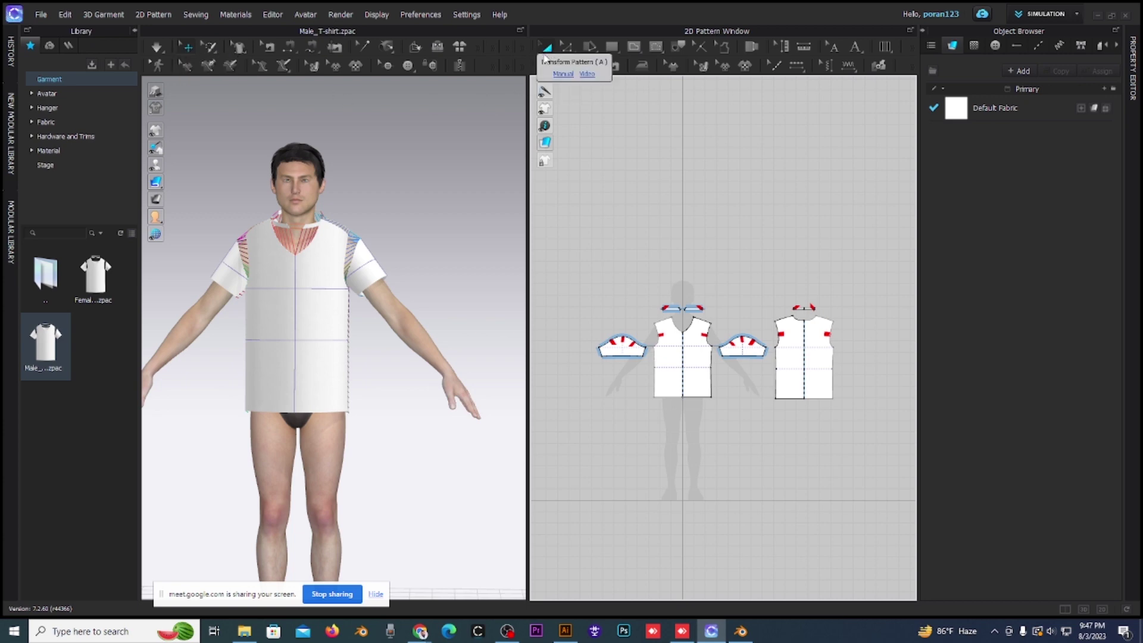
left_click(616, 49)
left_click(632, 49)
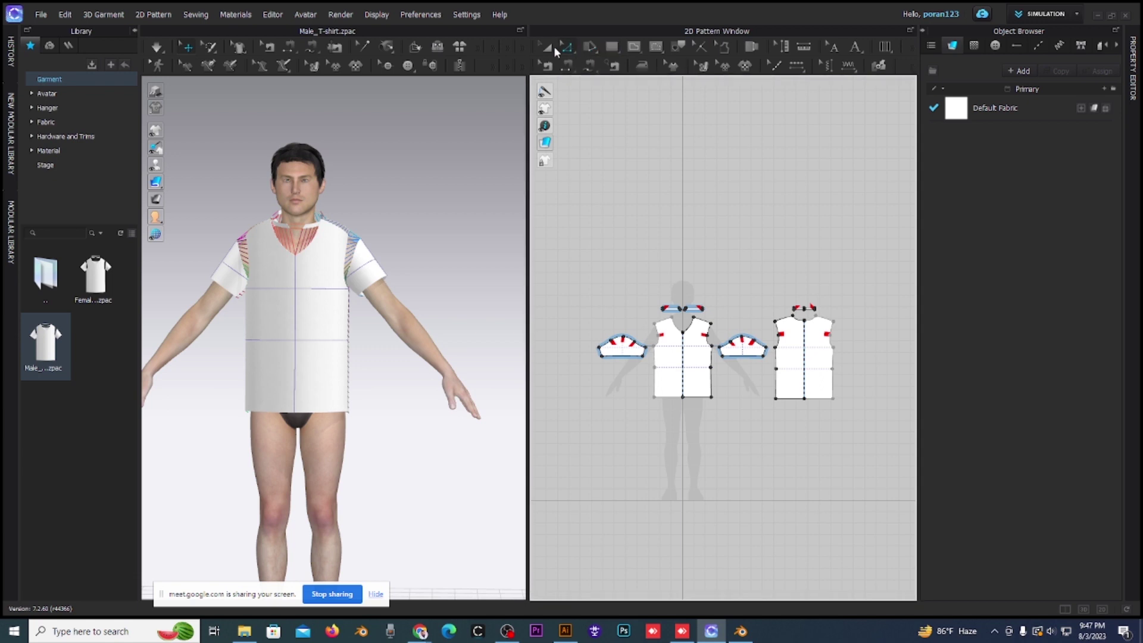
left_click(547, 66)
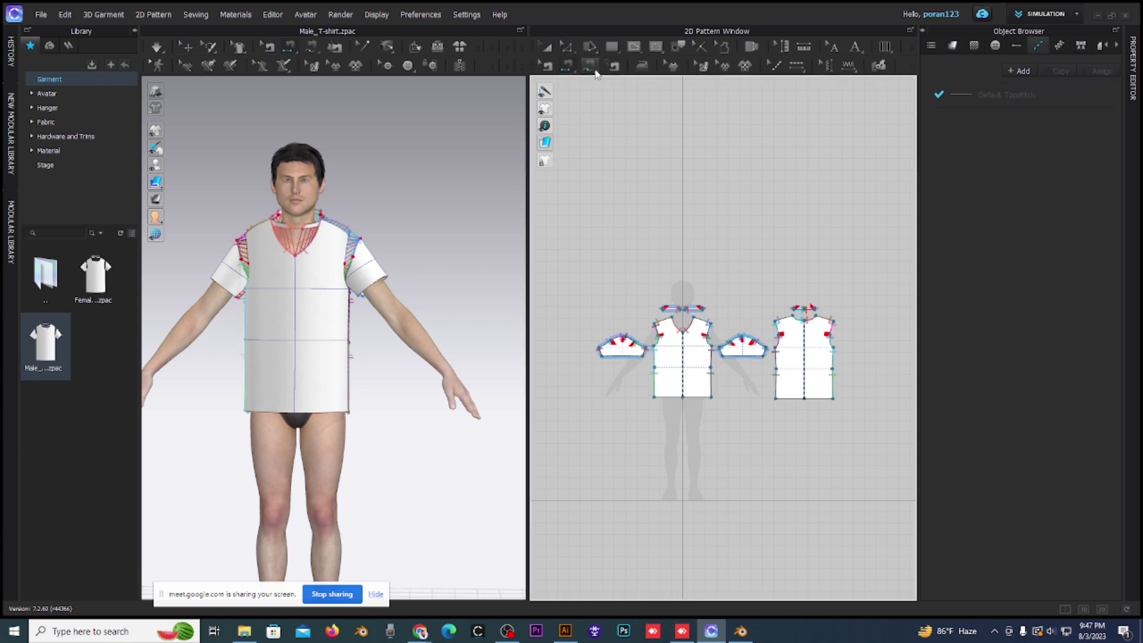
left_click(614, 66)
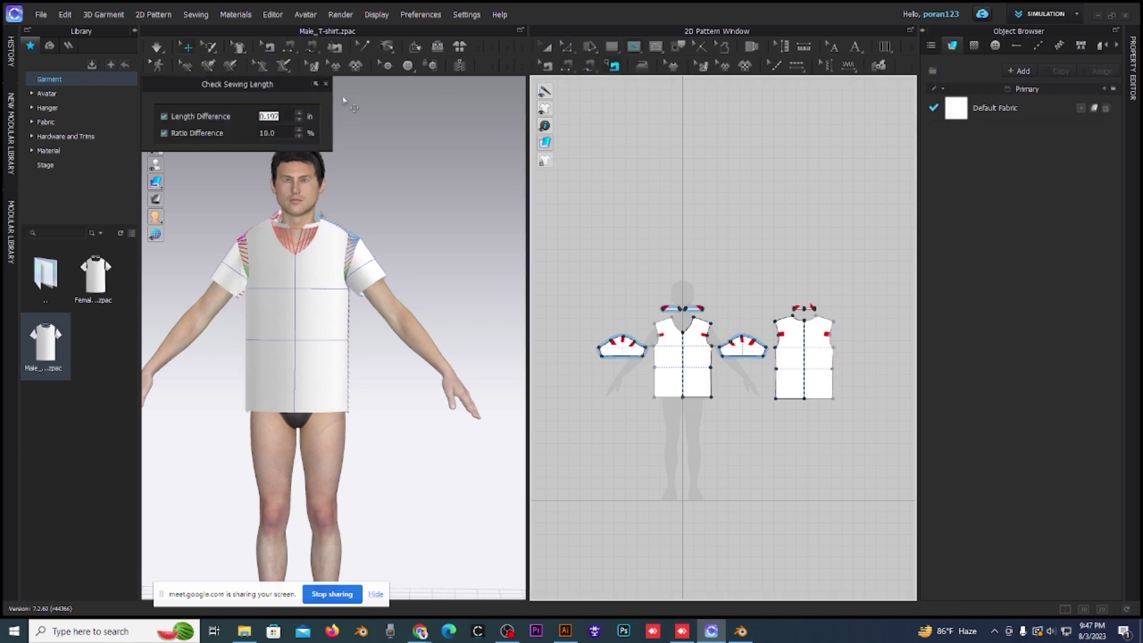
left_click(327, 84)
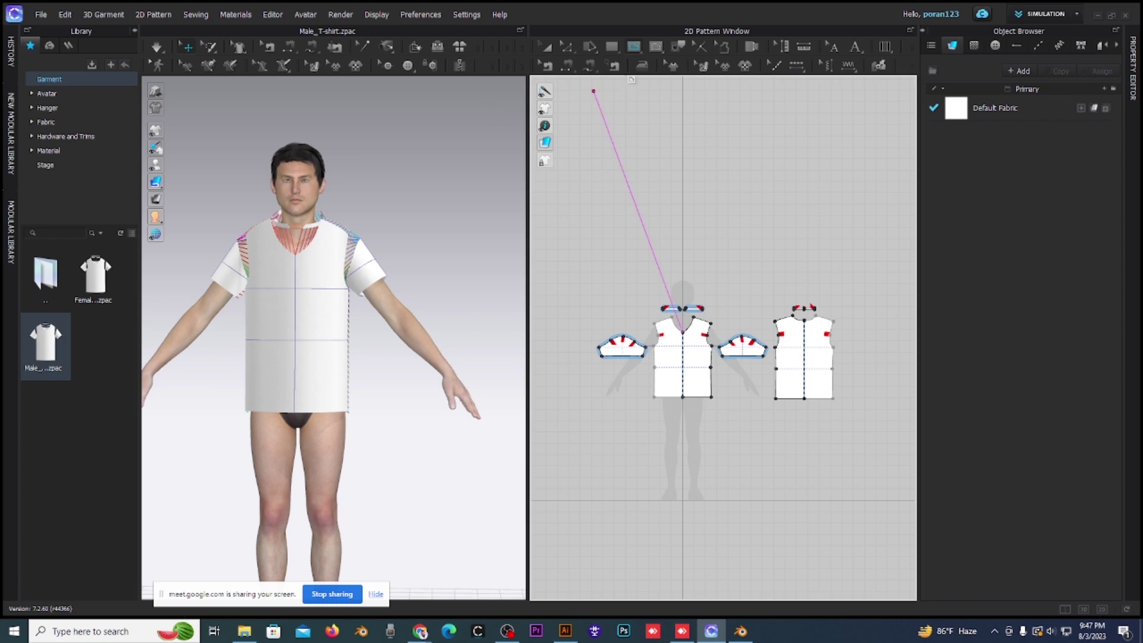
left_click(548, 49)
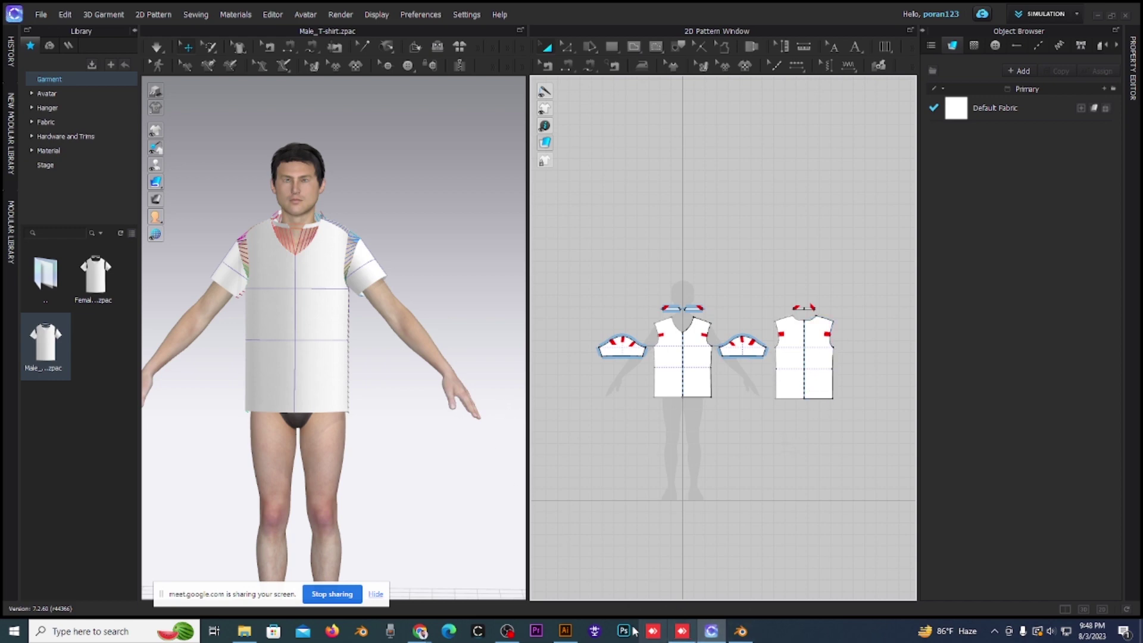
left_click(421, 631)
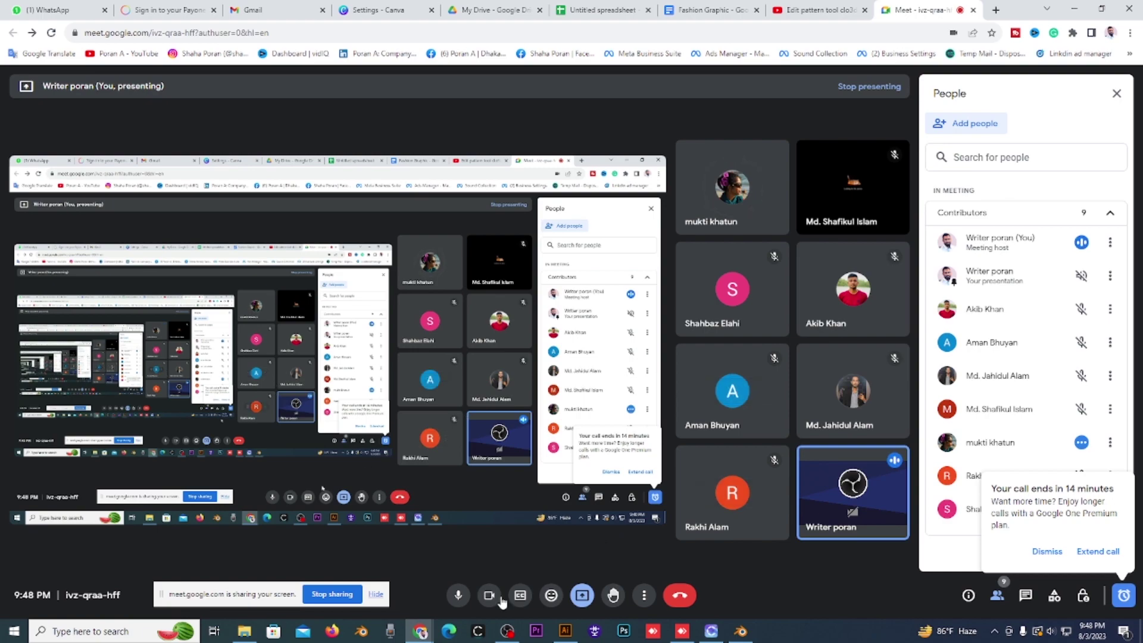
left_click(711, 631)
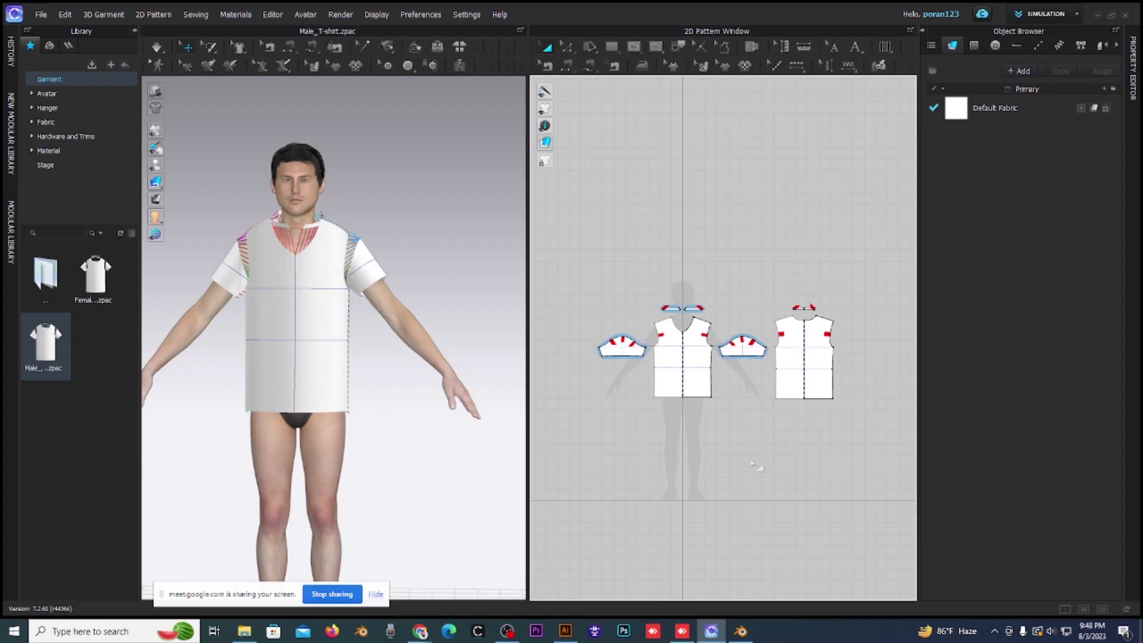
Focus-zoom the 3D view onto the selected front T-shirt piece, then select the left sleeve.
mouse_move(748, 343)
middle_mouse_down()
mouse_move(798, 255)
mouse_move(594, 598)
mouse_move(868, 352)
mouse_move(488, 261)
mouse_move(661, 357)
mouse_move(778, 390)
middle_mouse_up()
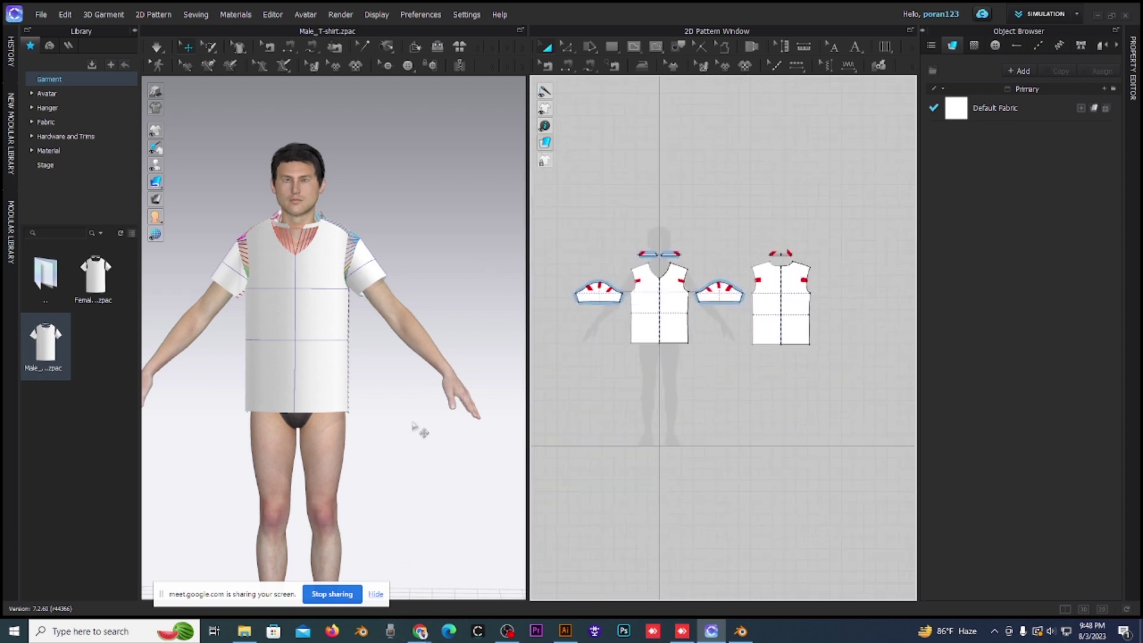
left_click(305, 308)
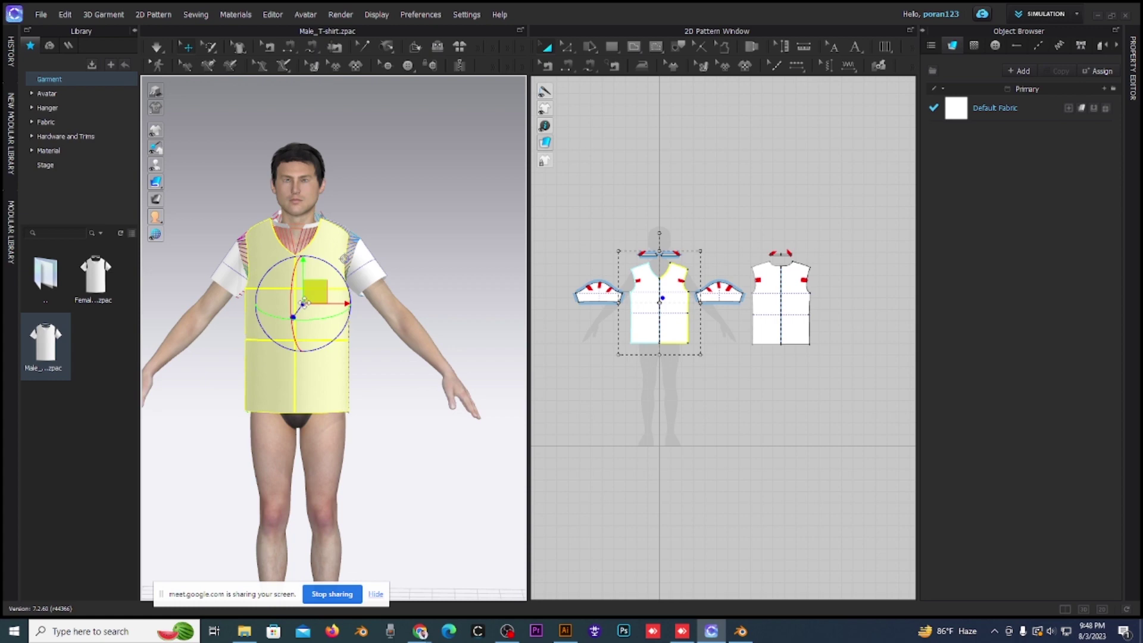
right_click(320, 324)
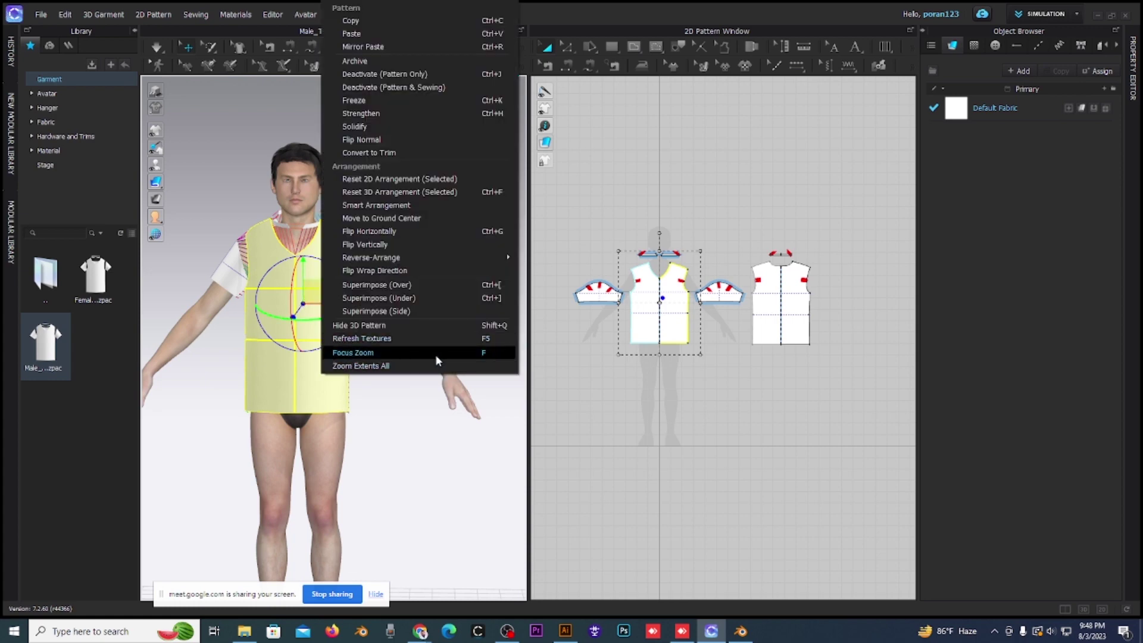
left_click(363, 356)
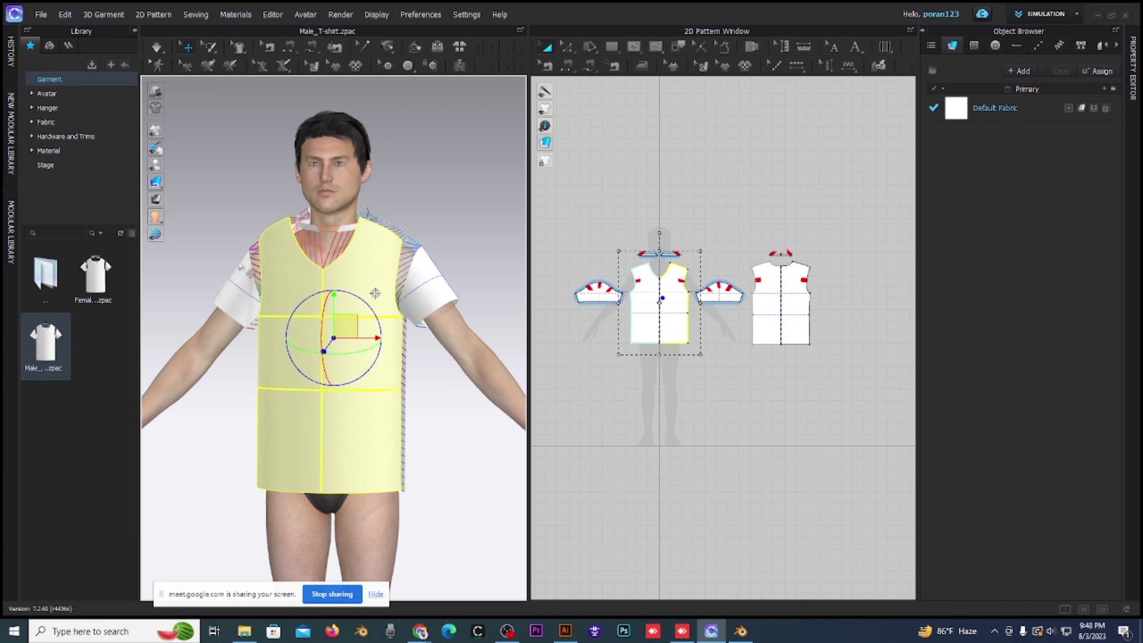
left_click(225, 289)
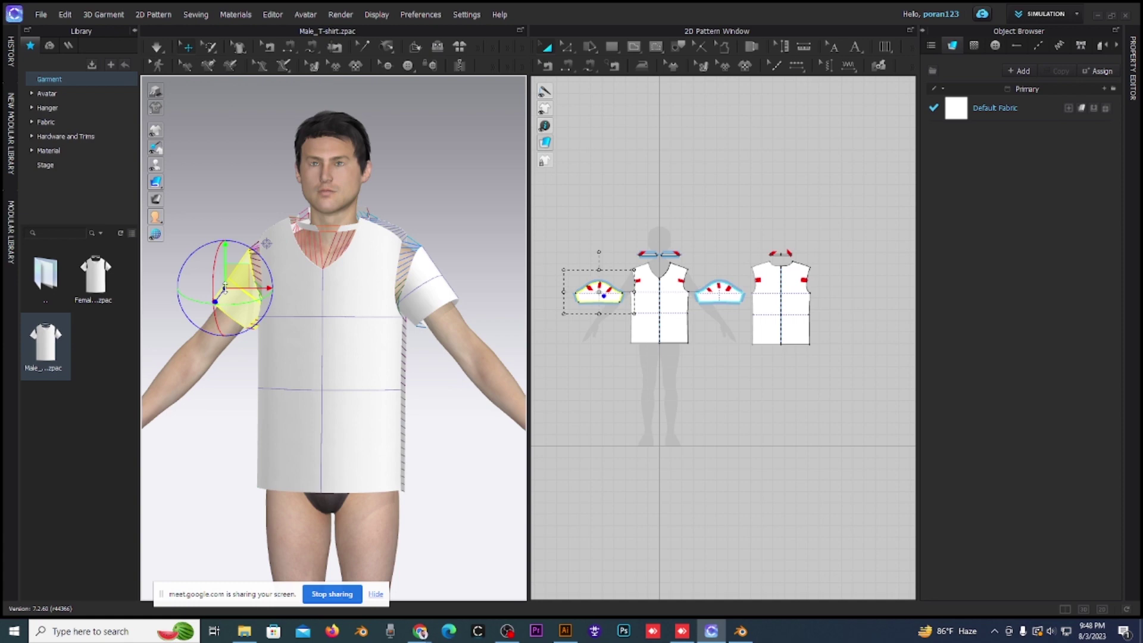
key("z")
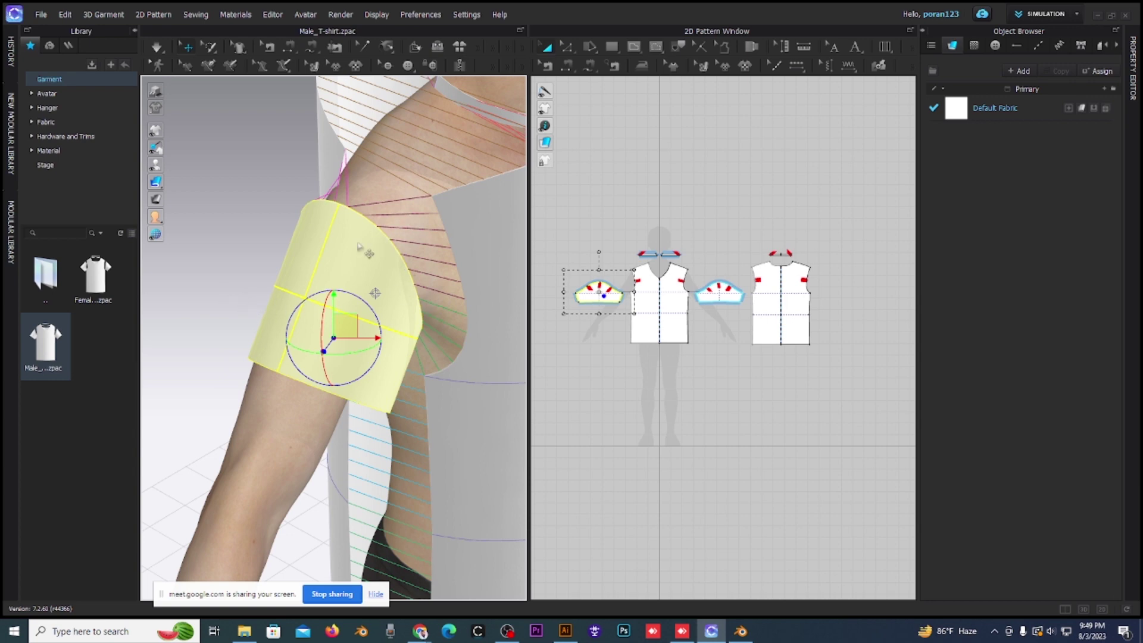
scroll(396, 321, "down", 2)
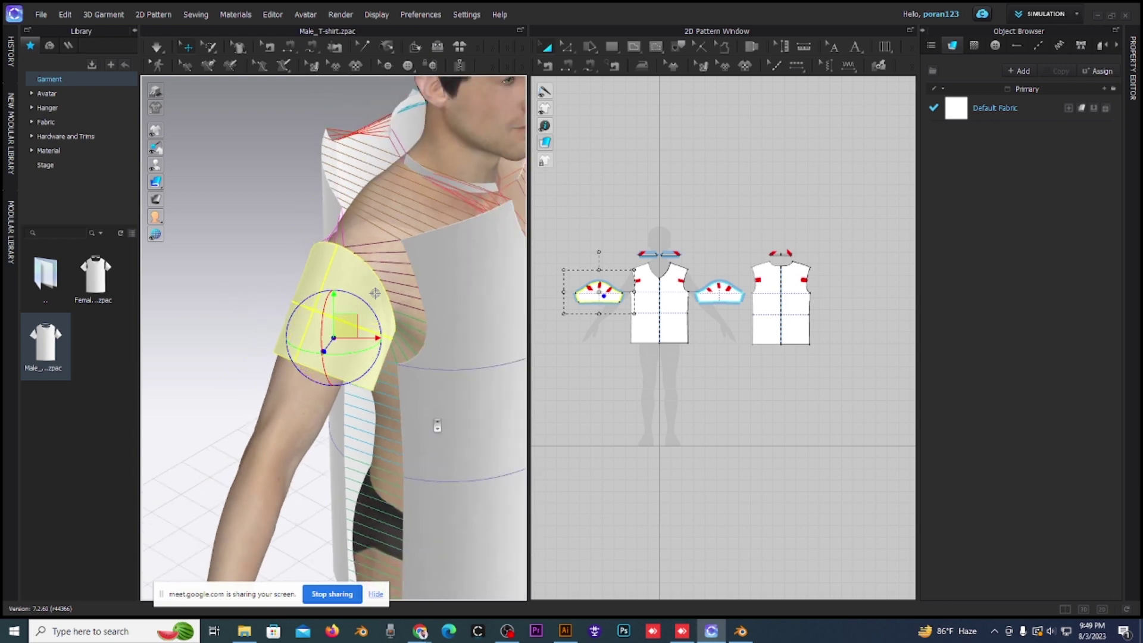
scroll(437, 425, "down", 2)
right_click_drag(399, 419, 444, 408)
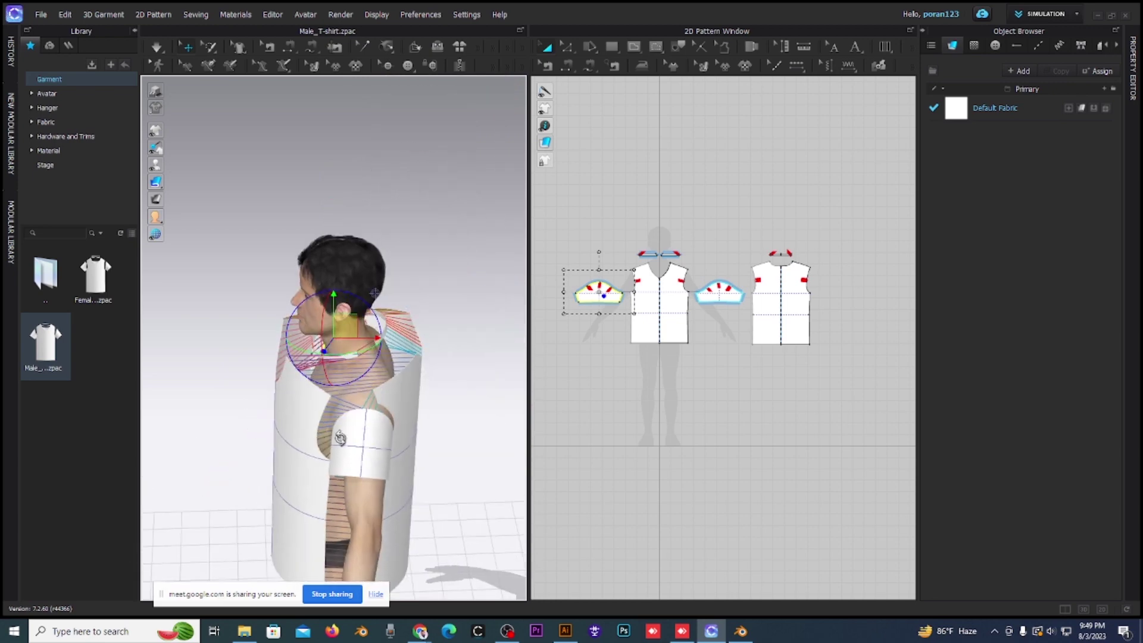
left_click(459, 410)
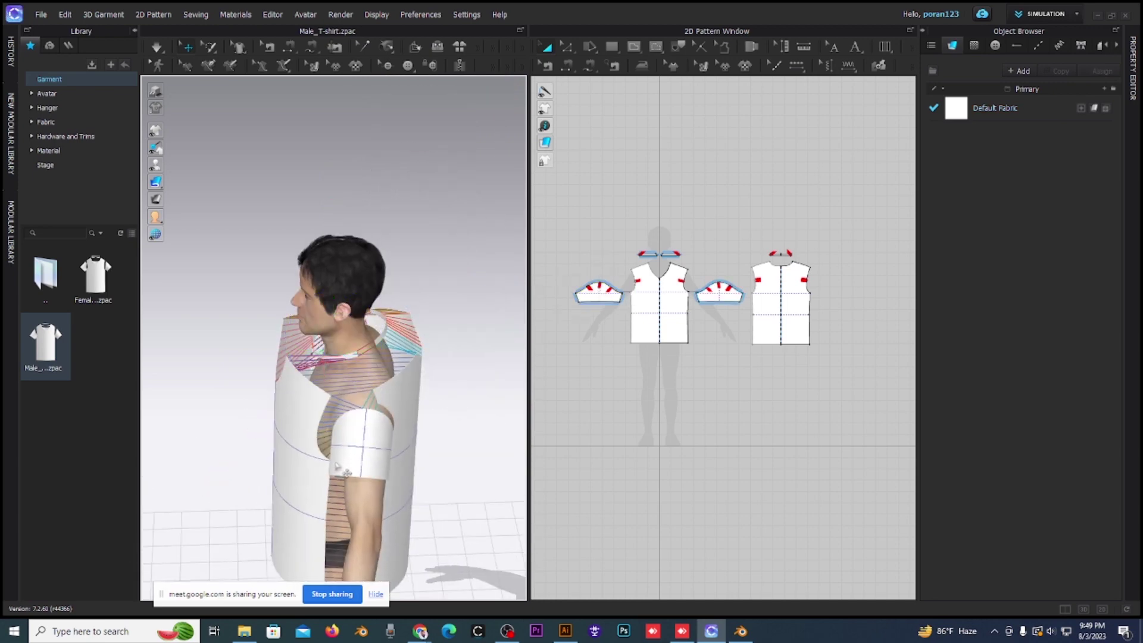
mouse_move(344, 470)
right_mouse_down()
mouse_move(356, 464)
mouse_move(321, 415)
mouse_move(351, 512)
right_mouse_up()
scroll(358, 539, "up", 5)
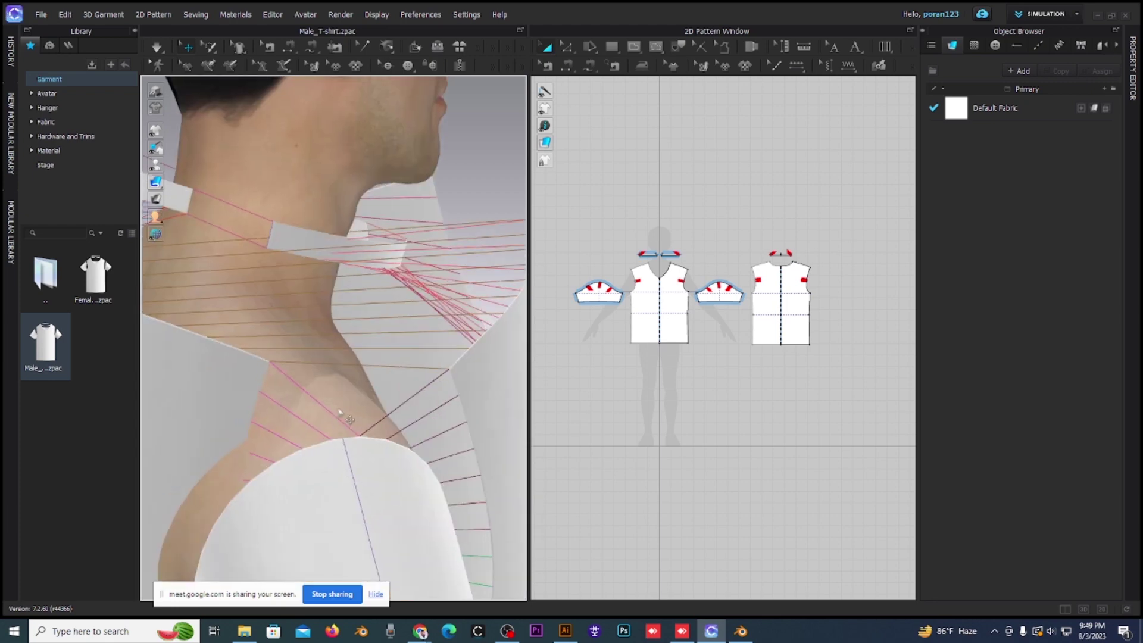
scroll(357, 539, "up", 3)
scroll(351, 536, "down", 3)
scroll(334, 454, "down", 2)
scroll(280, 252, "up", 5)
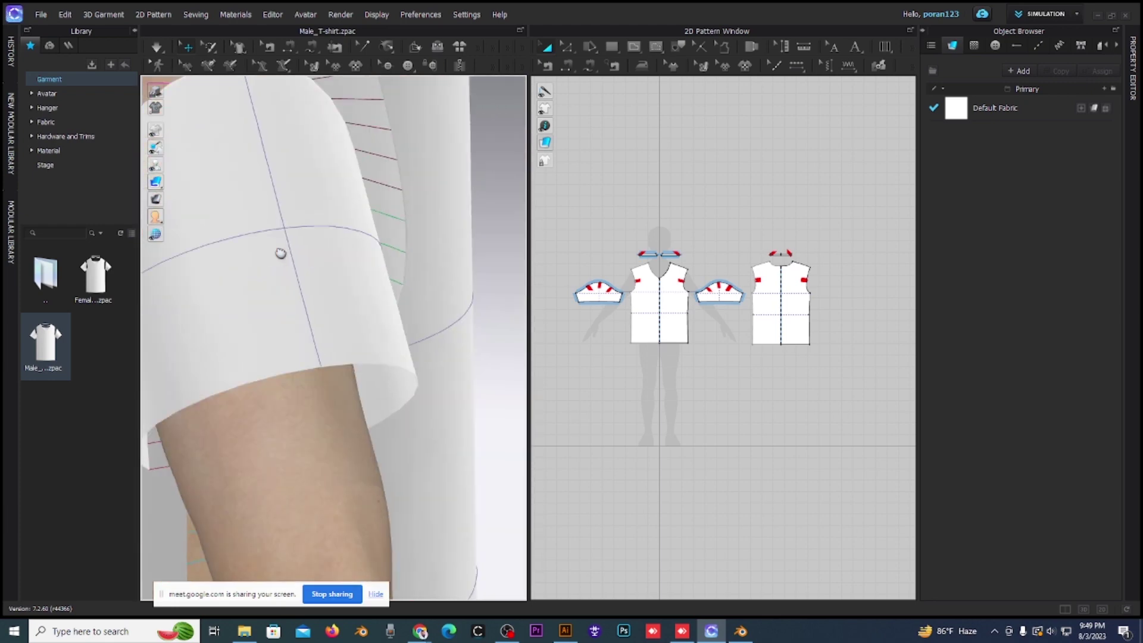
scroll(410, 429, "down", 3)
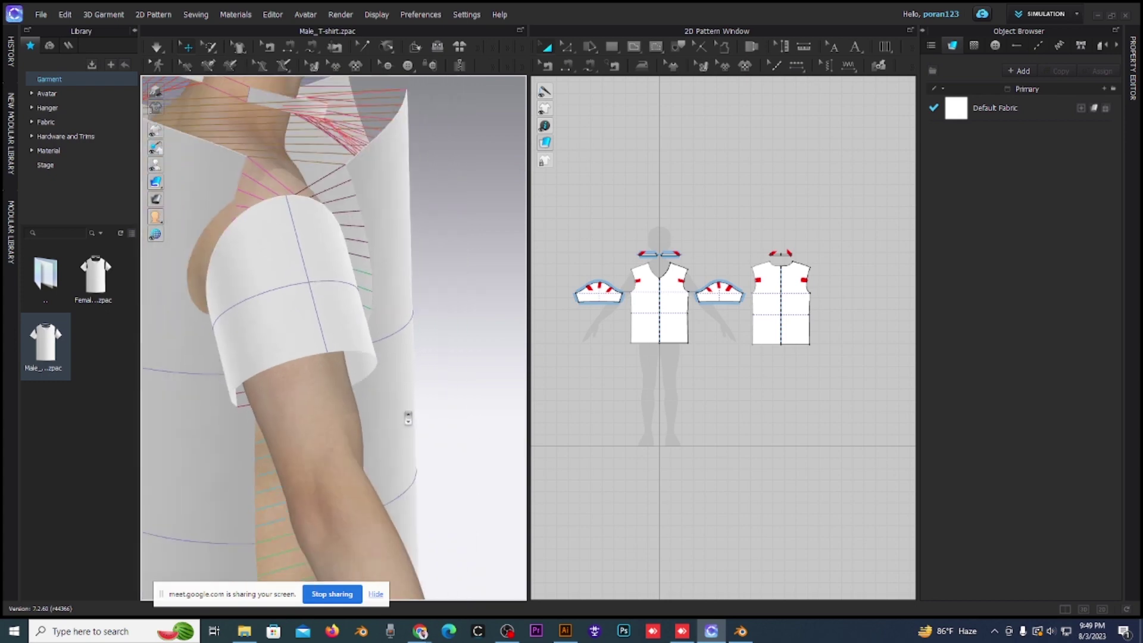
scroll(407, 412, "down", 2)
right_click_drag(204, 351, 515, 379)
left_click(231, 280)
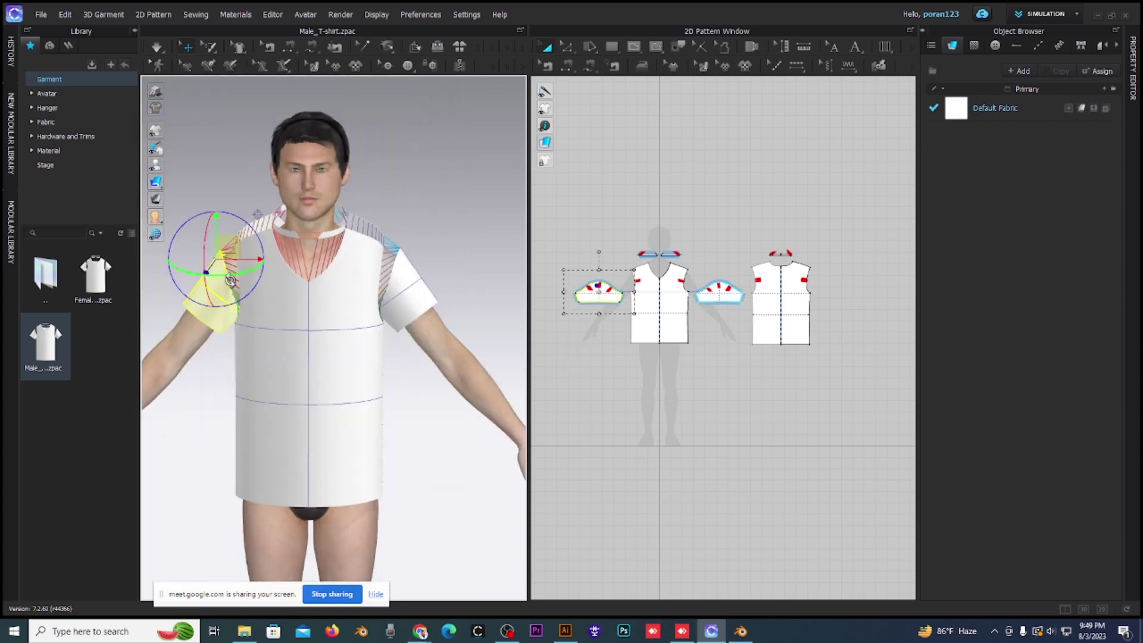
scroll(230, 280, "up", 5)
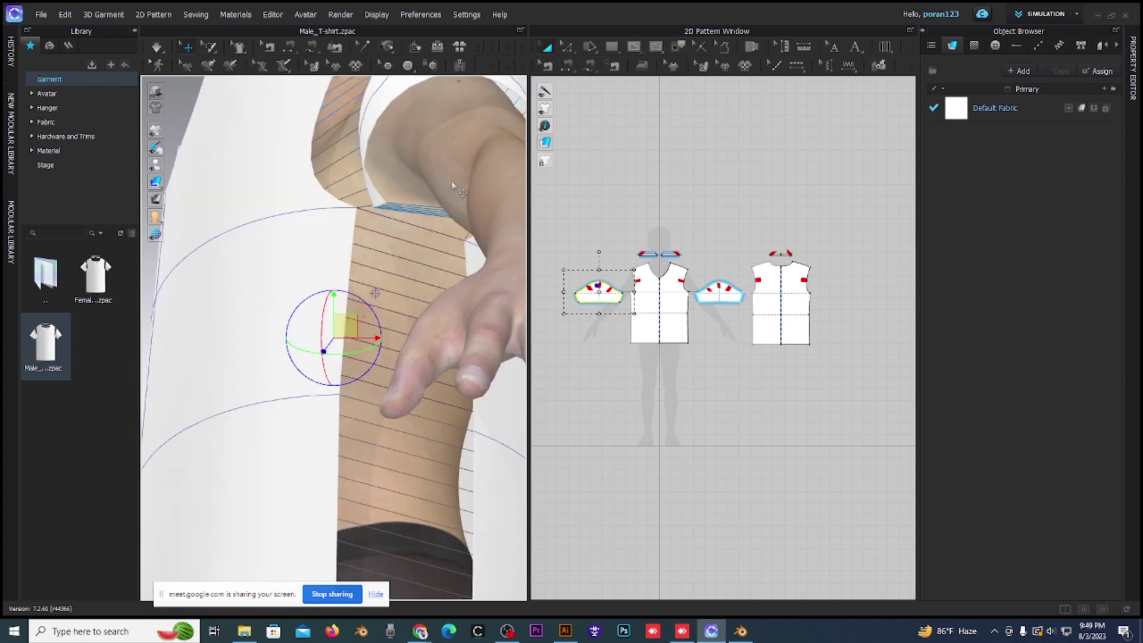
mouse_move(424, 133)
right_mouse_down()
mouse_move(408, 172)
mouse_move(411, 250)
right_mouse_up()
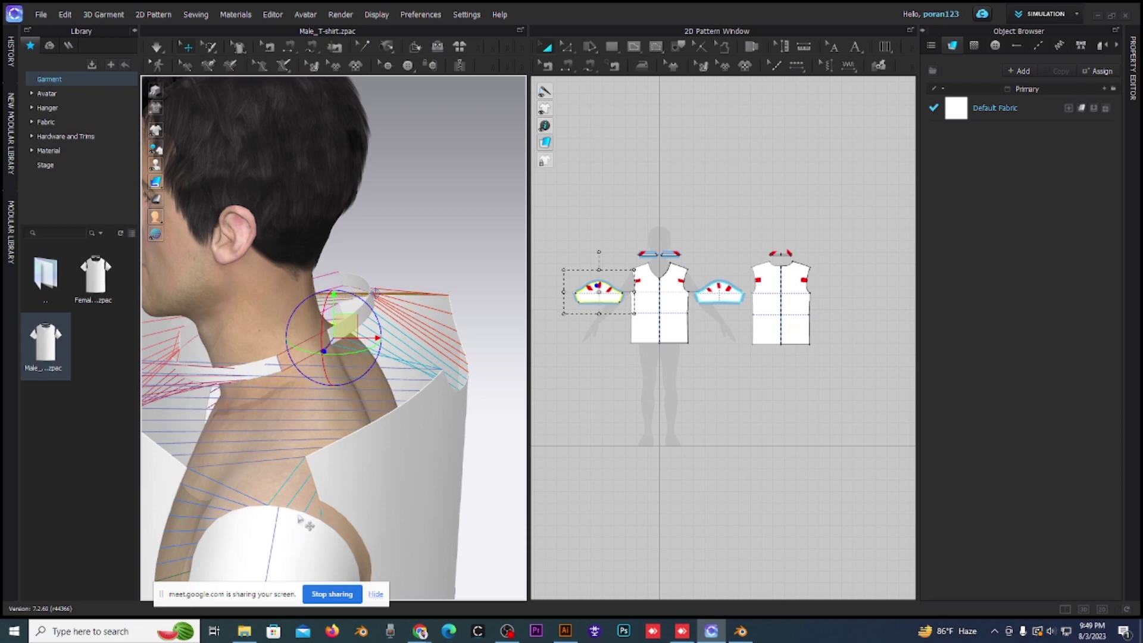
scroll(417, 502, "down", 5)
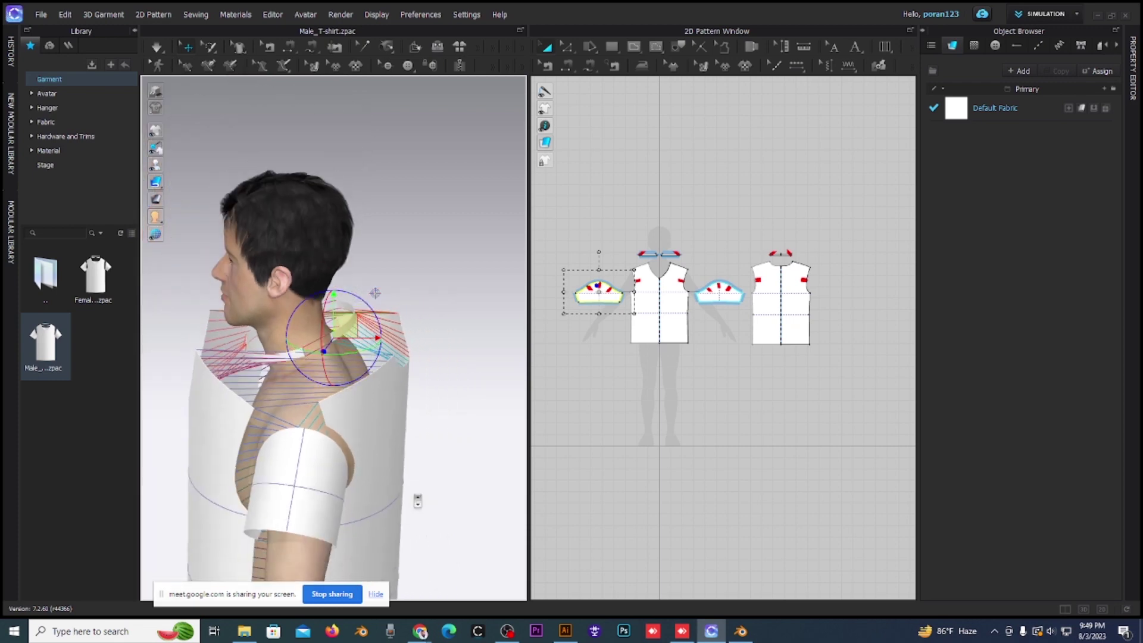
scroll(417, 502, "down", 3)
scroll(418, 502, "down", 2)
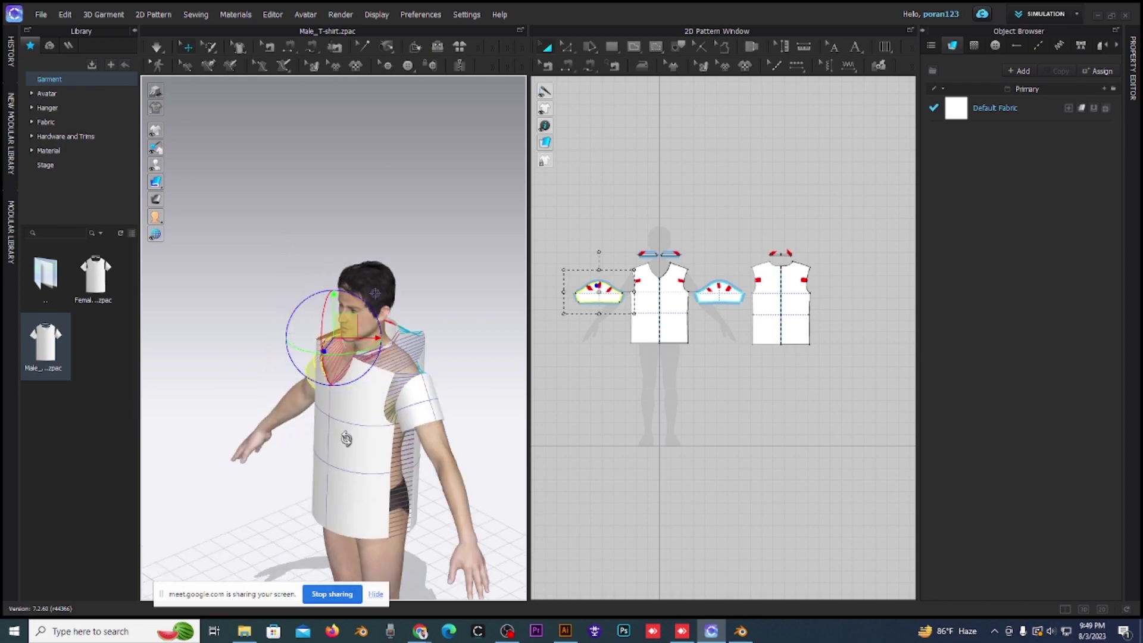
right_click_drag(234, 433, 351, 437)
key("Escape")
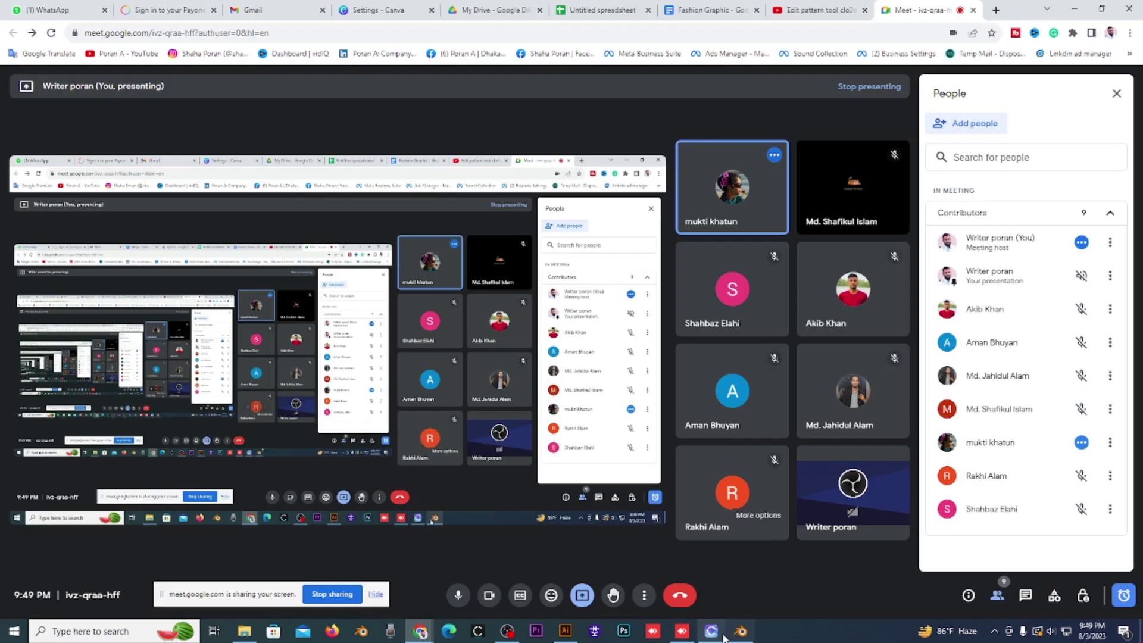
scroll(417, 518, "up", 3)
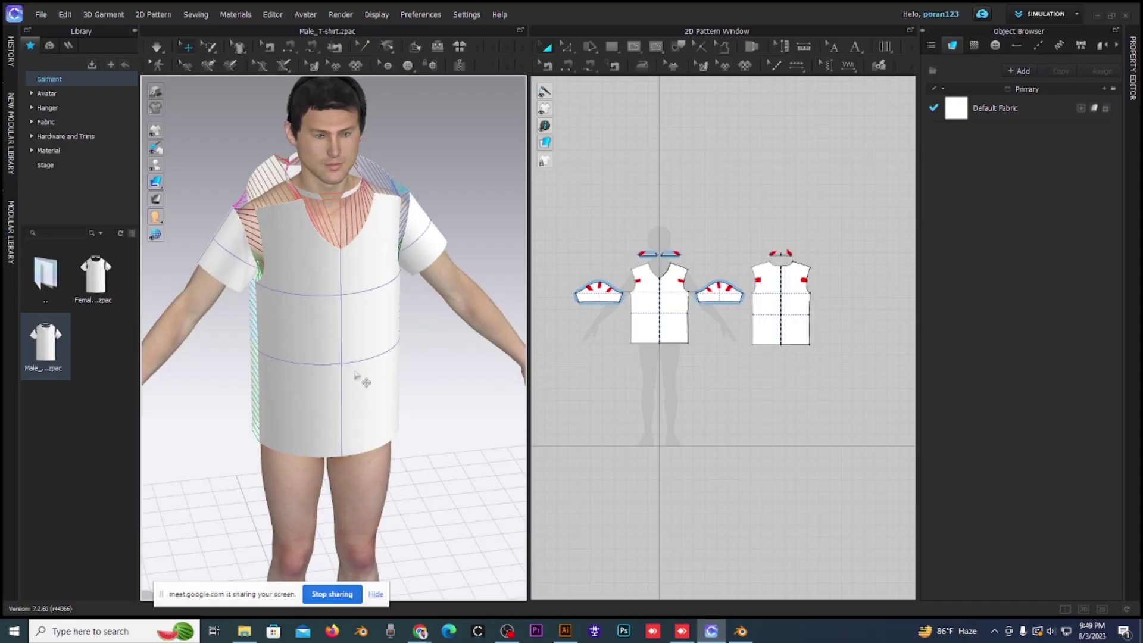
scroll(384, 420, "down", 1)
mouse_move(387, 423)
right_mouse_down()
mouse_move(396, 439)
mouse_move(455, 416)
right_mouse_up()
mouse_move(450, 324)
right_mouse_down()
mouse_move(380, 380)
mouse_move(408, 377)
mouse_move(223, 416)
mouse_move(370, 408)
mouse_move(346, 419)
mouse_move(314, 395)
mouse_move(327, 405)
right_mouse_up()
scroll(327, 407, "down", 3)
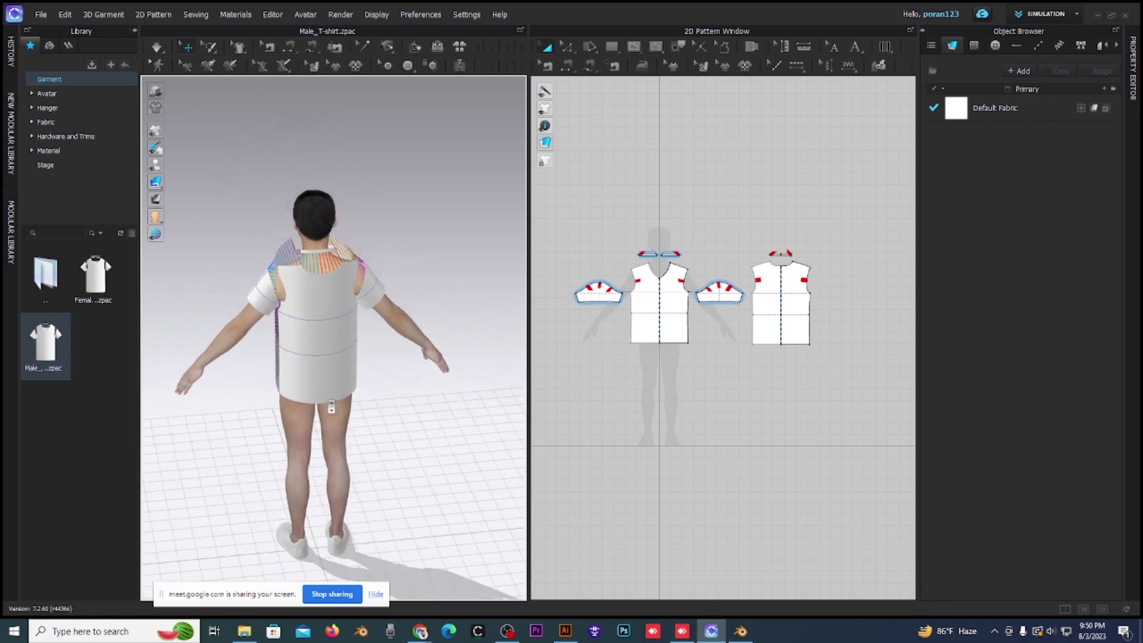
scroll(327, 406, "down", 2)
scroll(315, 416, "up", 6)
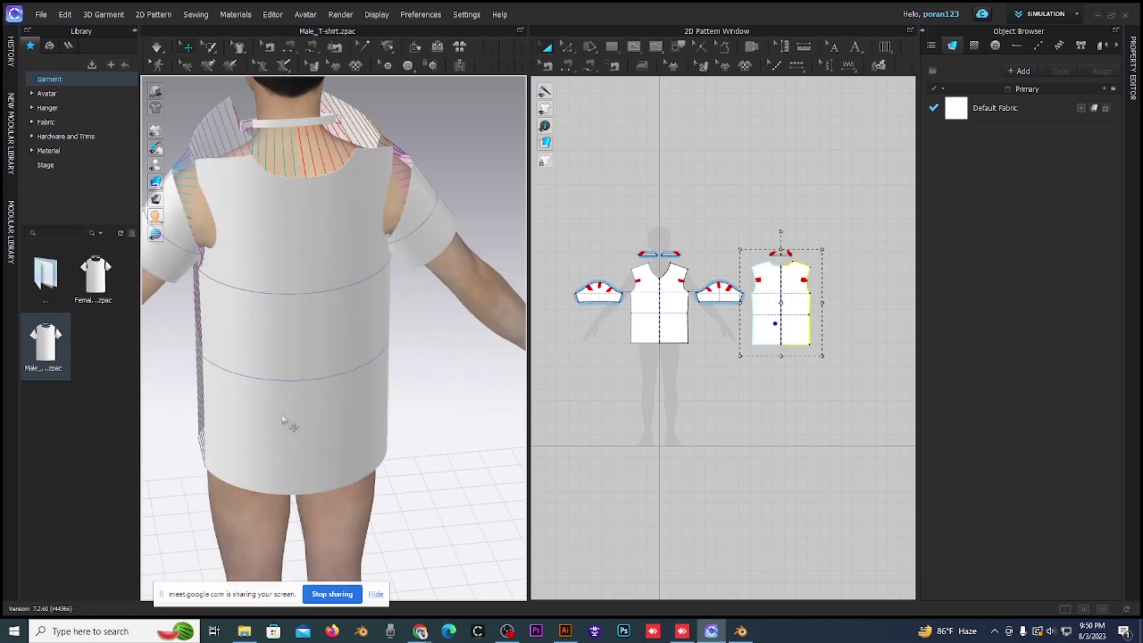
left_click(319, 415)
left_click(468, 429)
scroll(465, 438, "down", 2)
scroll(465, 437, "down", 1)
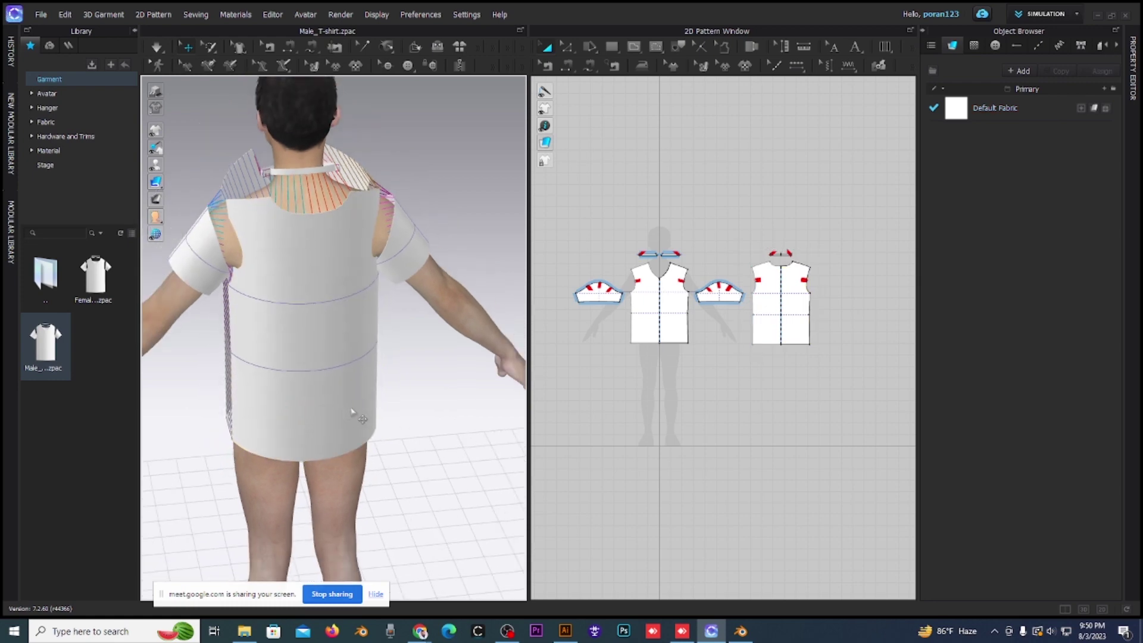
key("2")
key("6")
key("5")
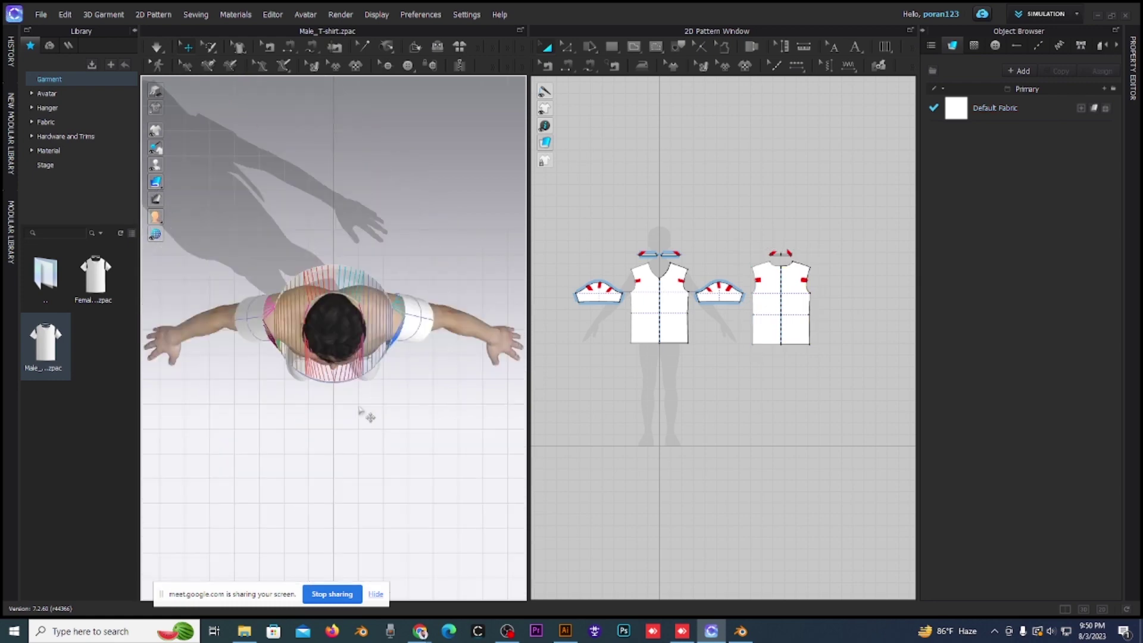
key("6")
key("4")
key("2")
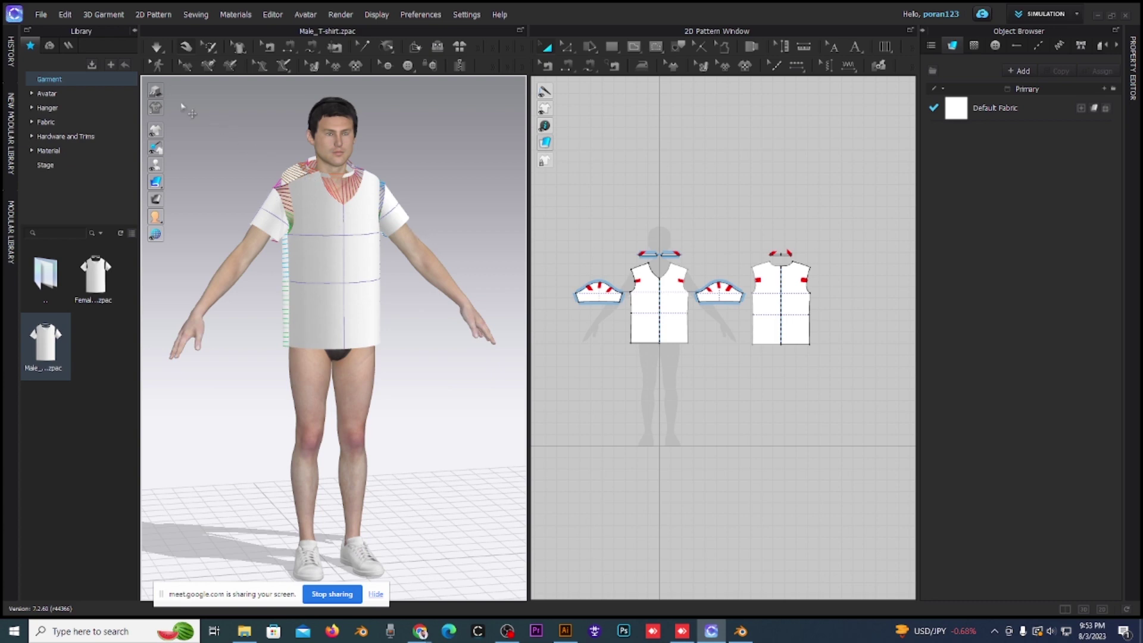
Simulate the shirt onto the avatar, pull the neckline into a V, then orbit to check the fit.
left_click(156, 48)
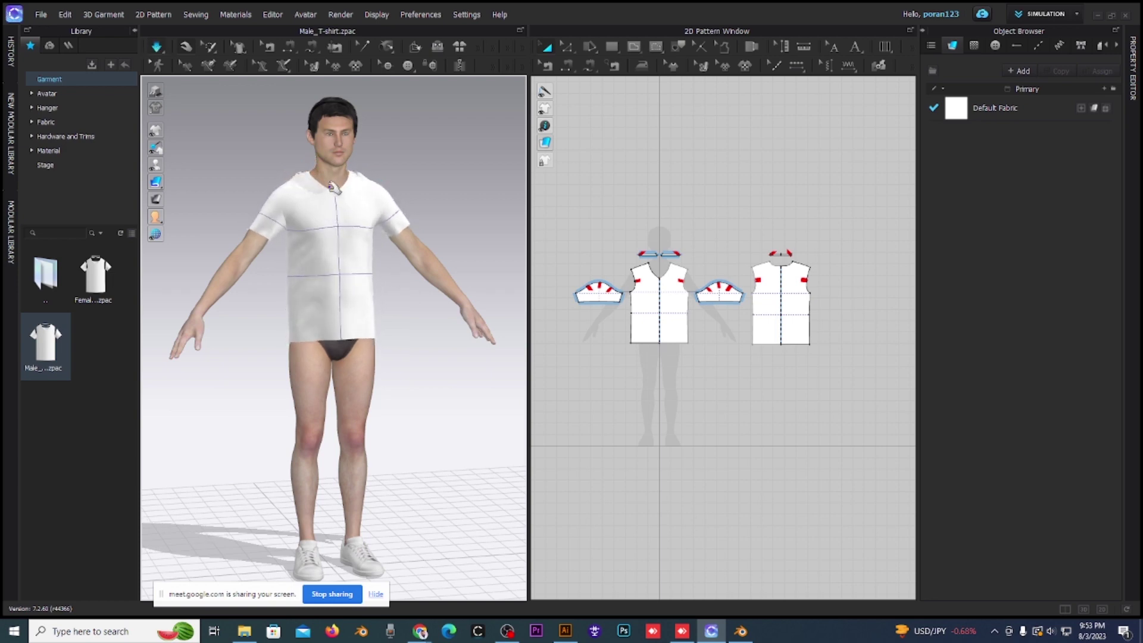
left_click_drag(334, 188, 333, 214)
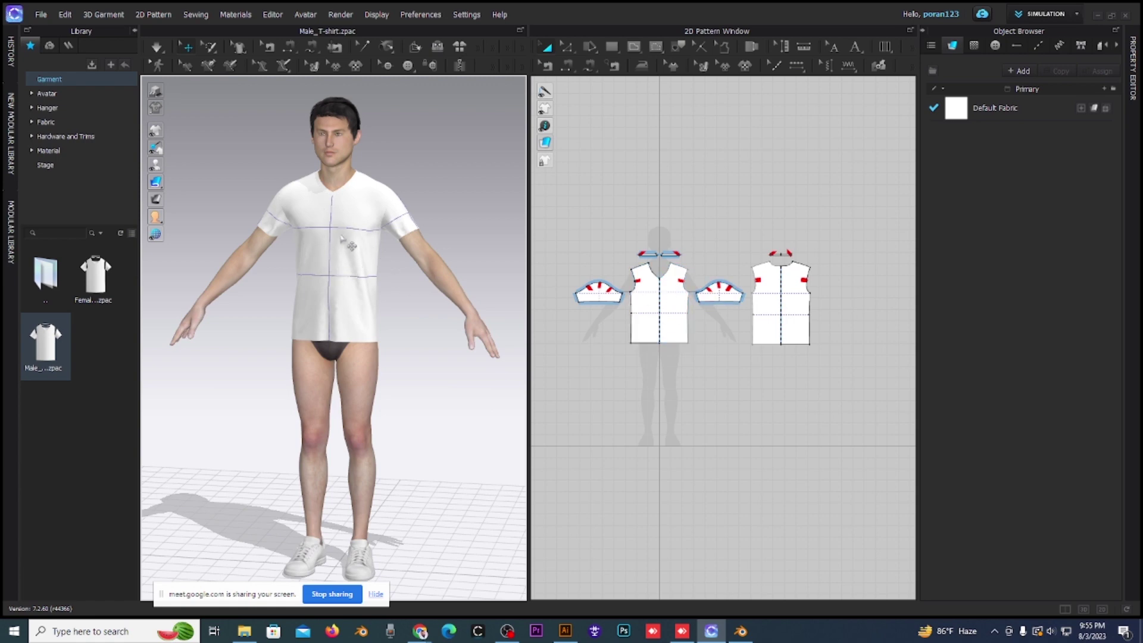
left_click(157, 48)
mouse_move(316, 293)
right_mouse_down()
mouse_move(395, 300)
mouse_move(326, 271)
right_mouse_up()
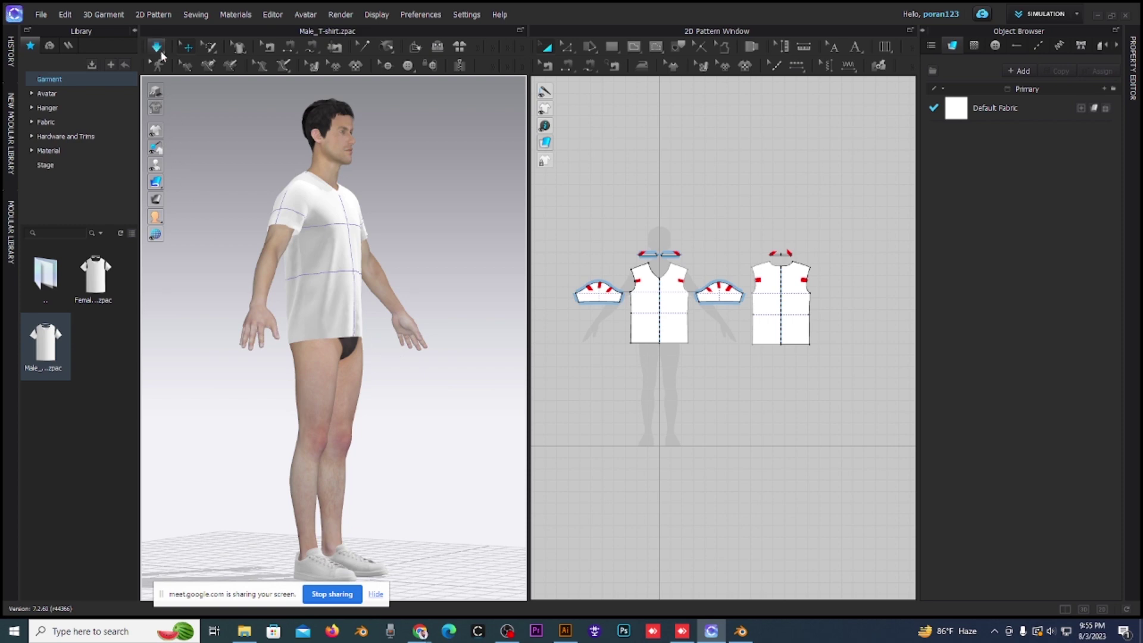
right_click_drag(376, 418, 324, 387)
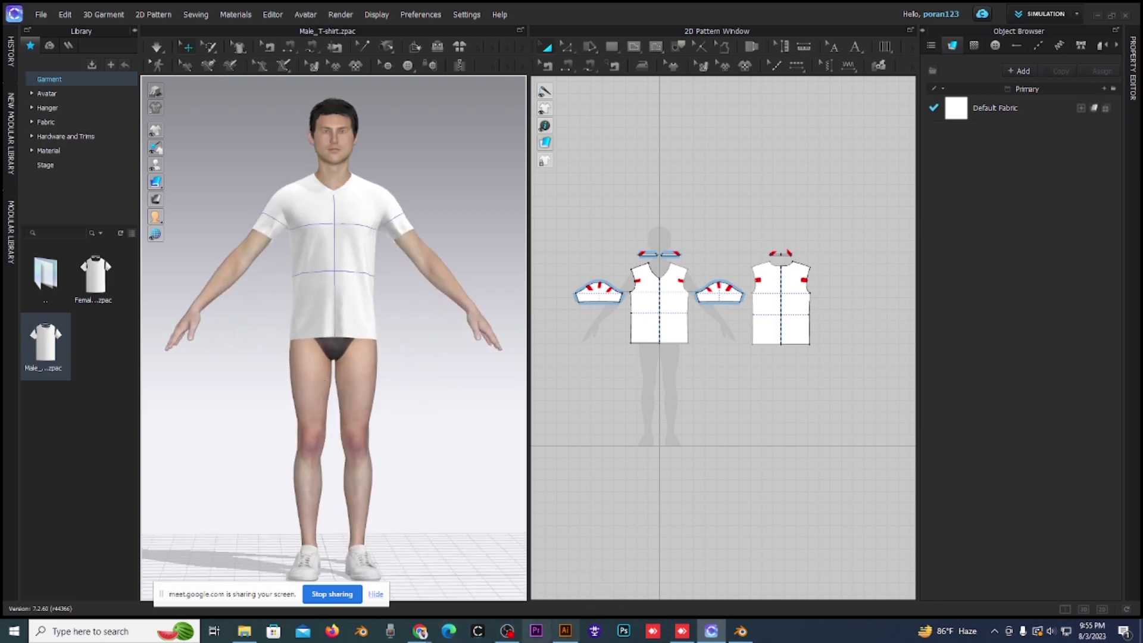
mouse_move(421, 631)
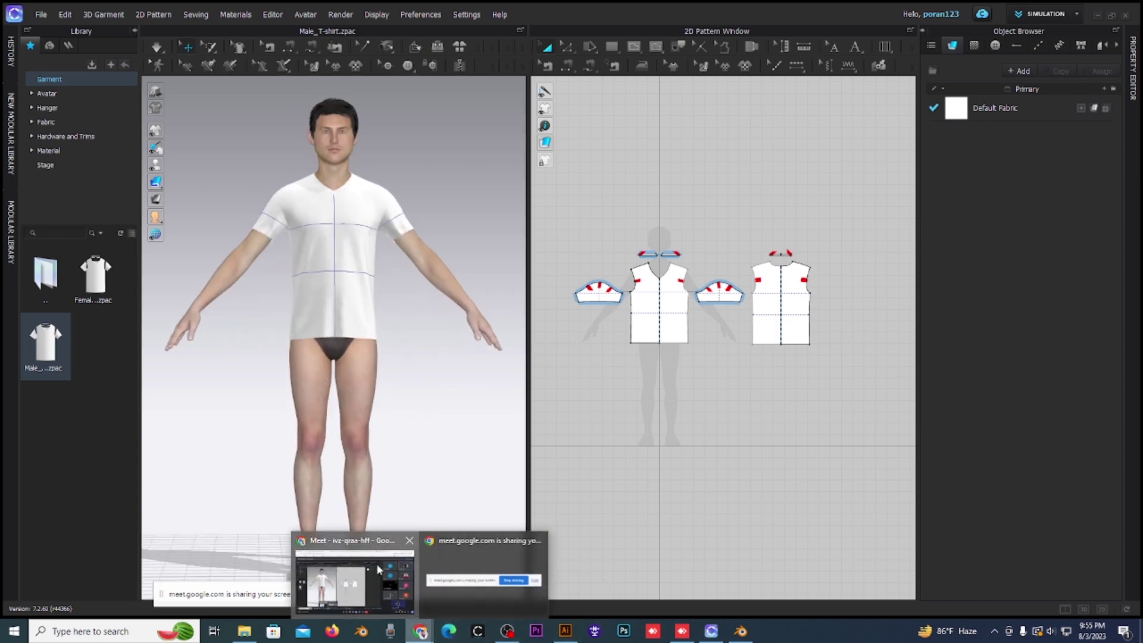
left_click(358, 574)
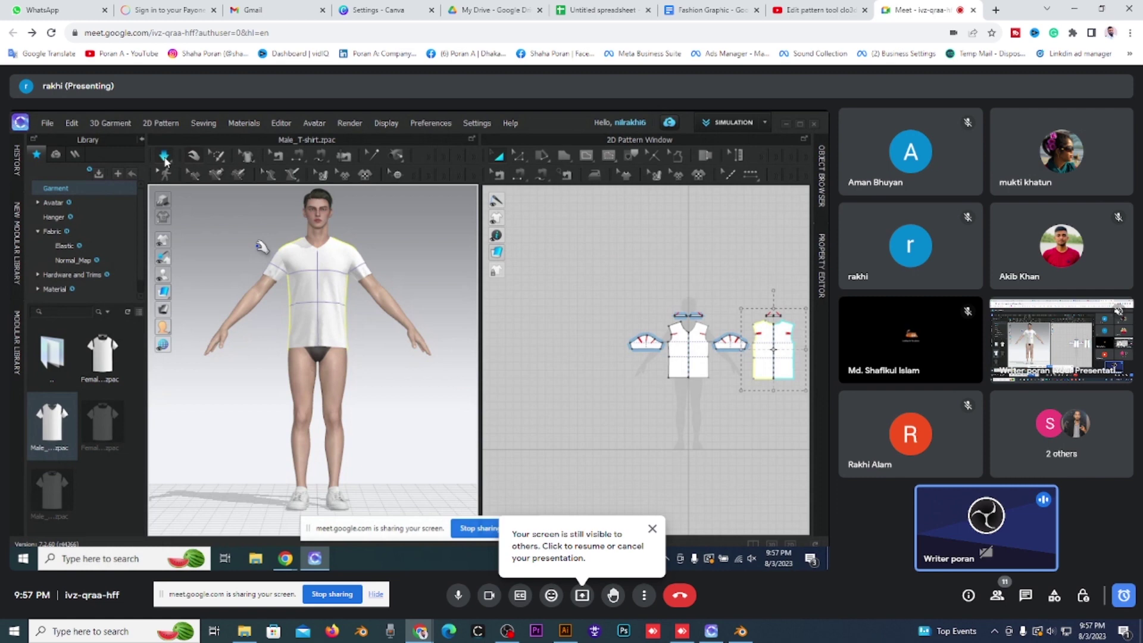
mouse_move(346, 364)
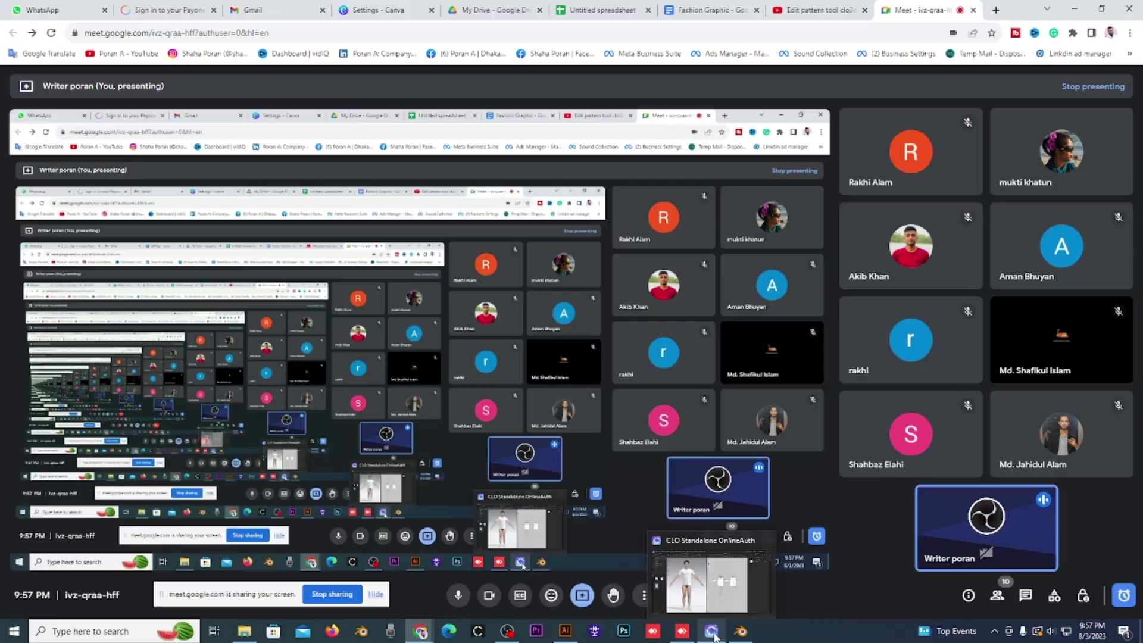
left_click(698, 634)
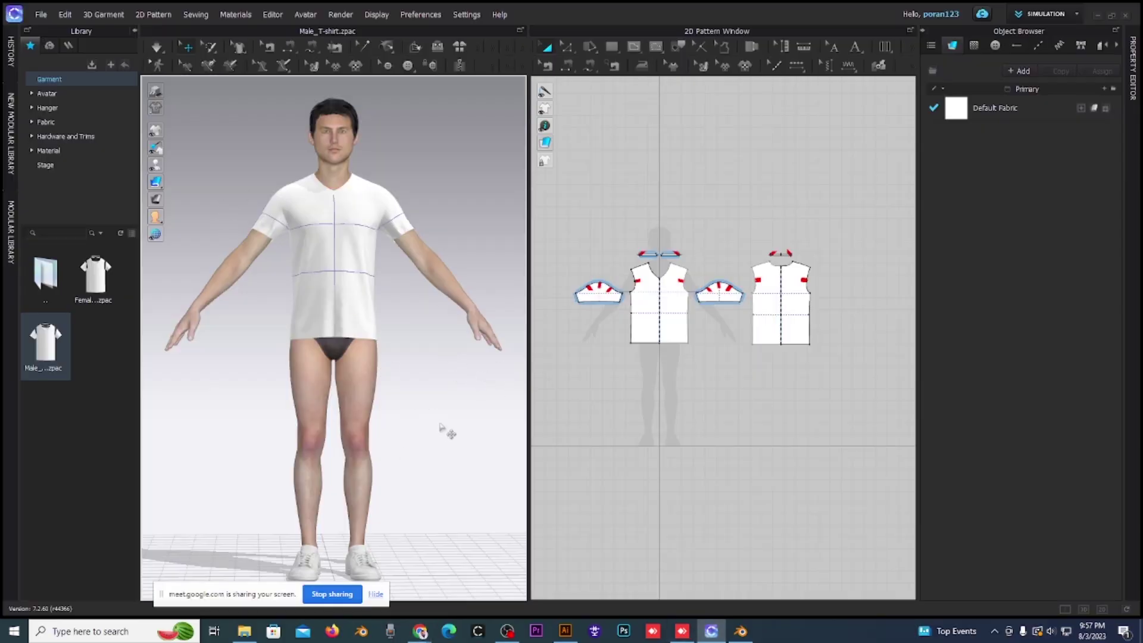
scroll(444, 430, "down", 2)
scroll(446, 429, "down", 3)
scroll(447, 427, "down", 2)
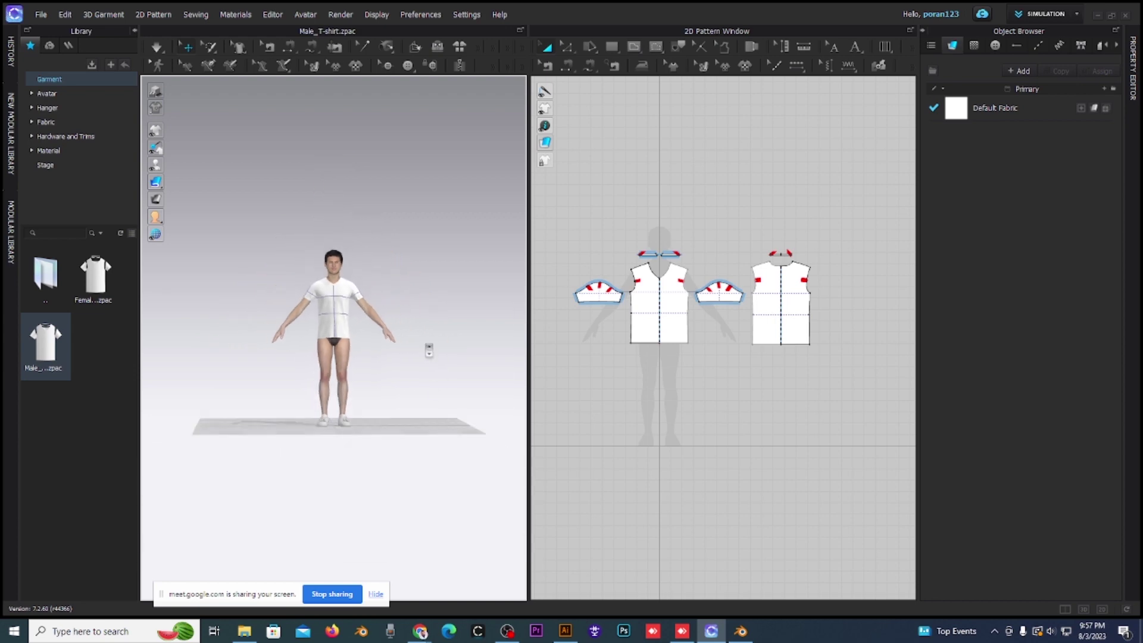
scroll(426, 346, "down", 2)
scroll(363, 344, "up", 3)
scroll(366, 339, "up", 3)
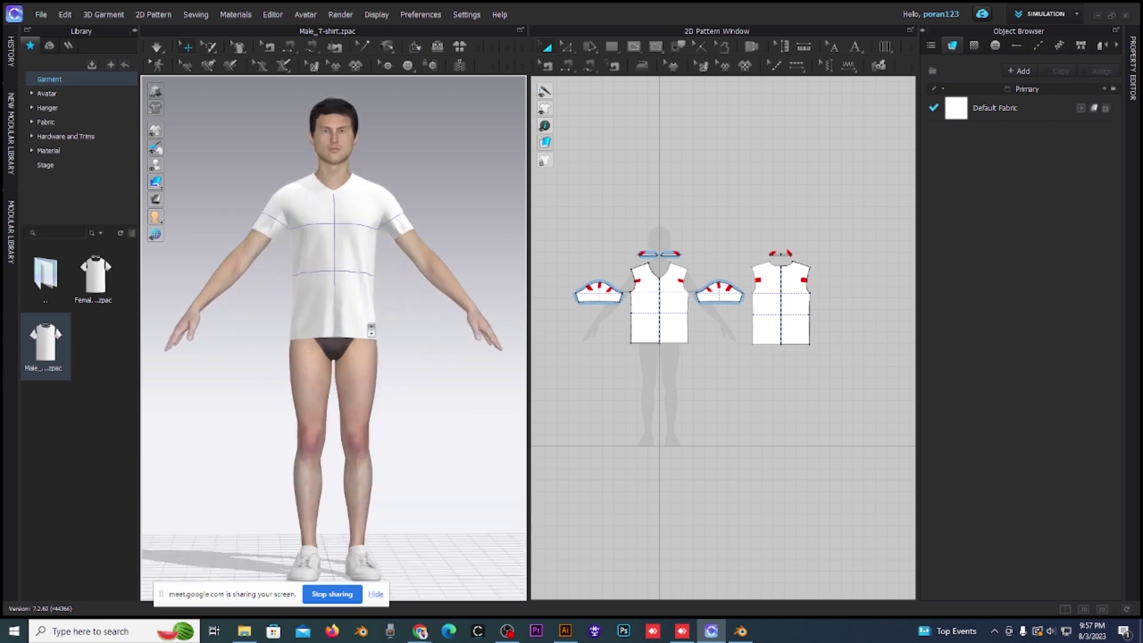
scroll(369, 334, "up", 3)
scroll(371, 329, "up", 3)
scroll(375, 334, "down", 3)
scroll(357, 339, "down", 3)
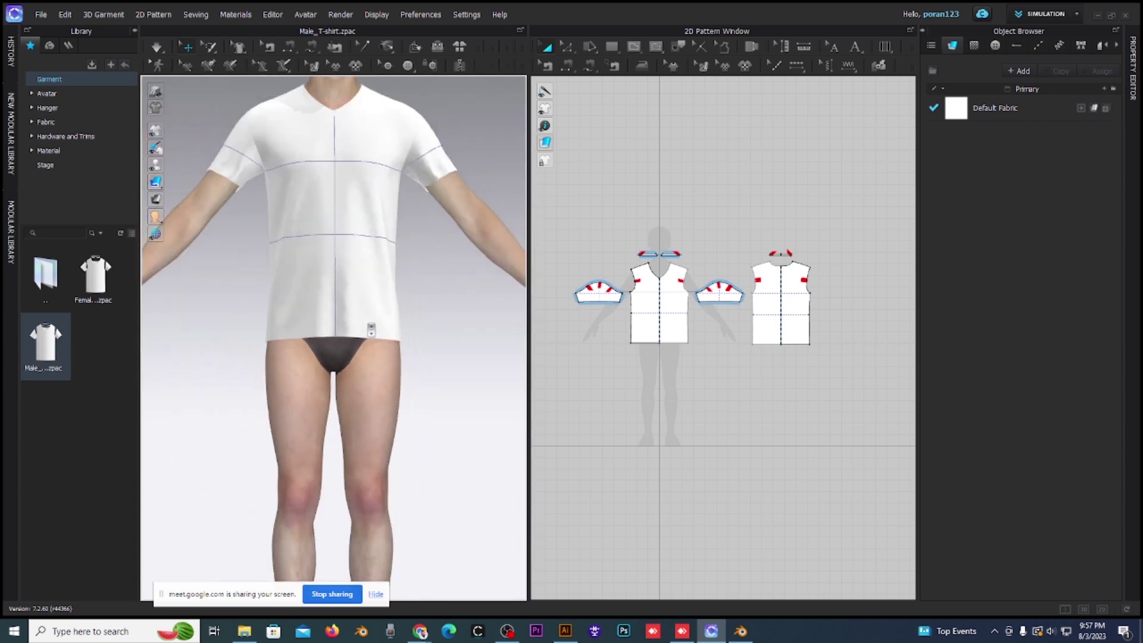
scroll(327, 342, "down", 3)
mouse_move(281, 347)
right_mouse_down()
mouse_move(467, 378)
mouse_move(255, 364)
mouse_move(268, 383)
mouse_move(480, 391)
mouse_move(298, 387)
right_mouse_up()
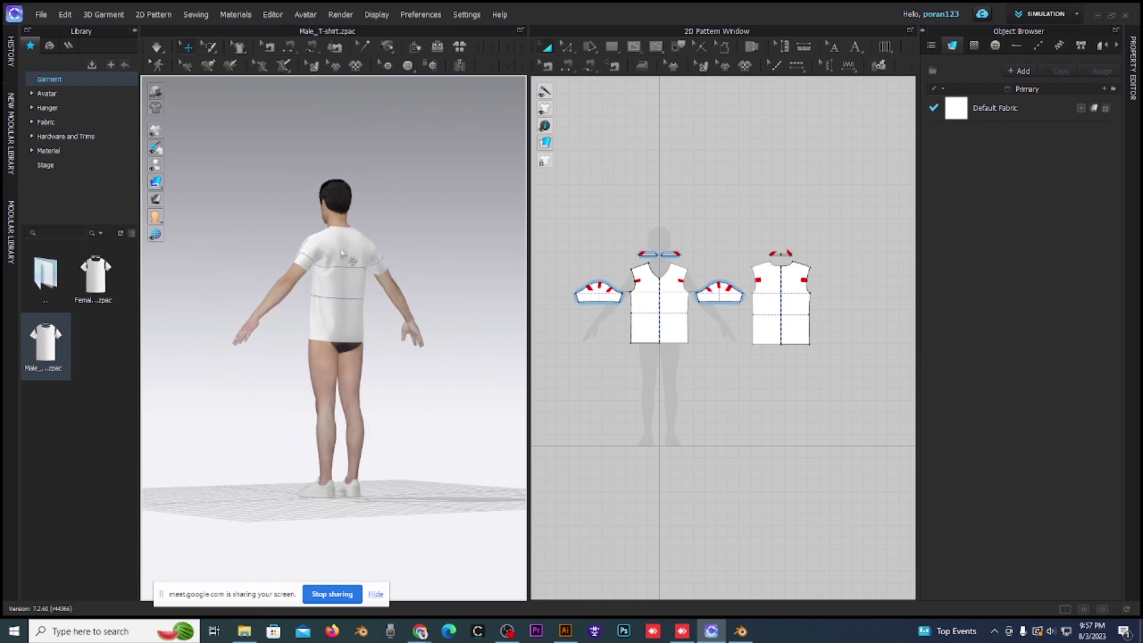
left_click(368, 318)
scroll(374, 320, "up", 3)
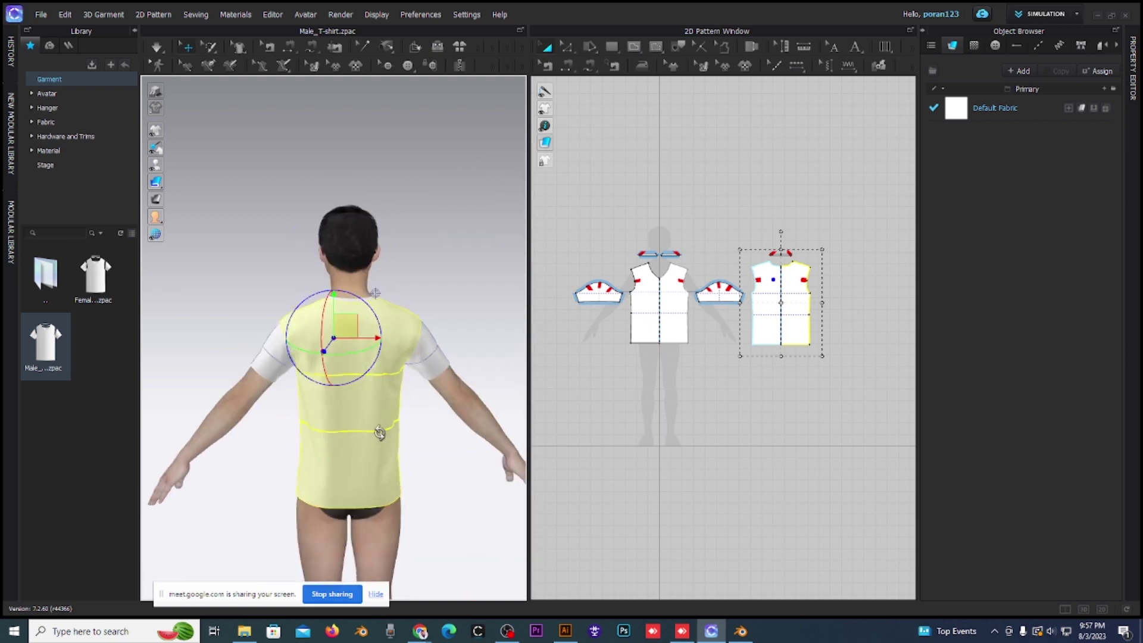
right_click_drag(247, 450, 398, 434)
right_click_drag(270, 403, 319, 466)
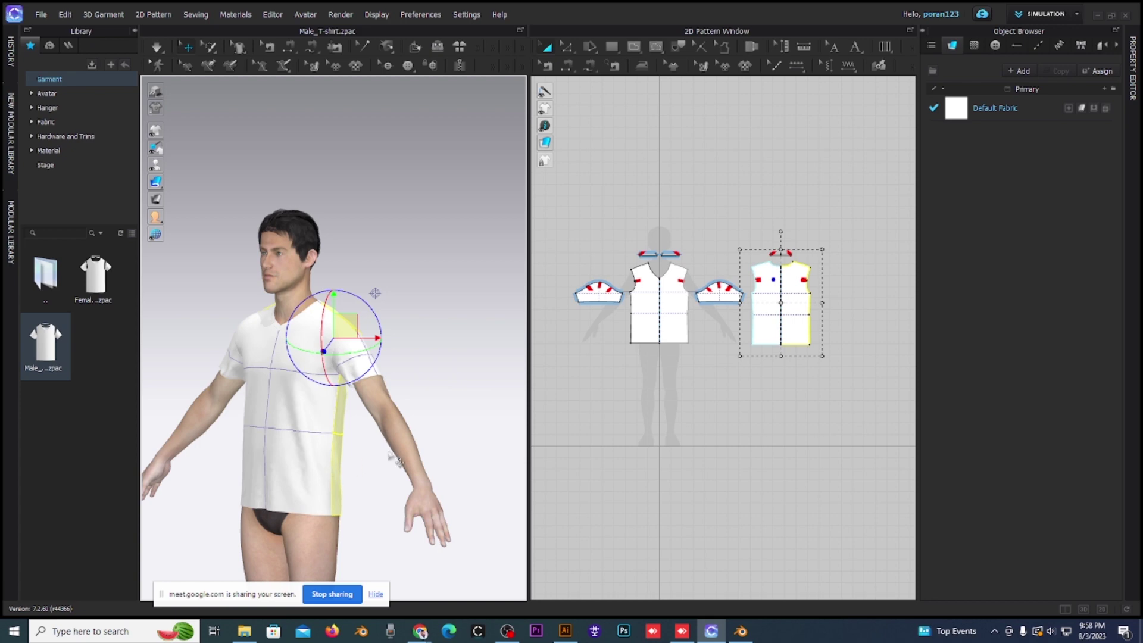
middle_click_drag(386, 458, 416, 359)
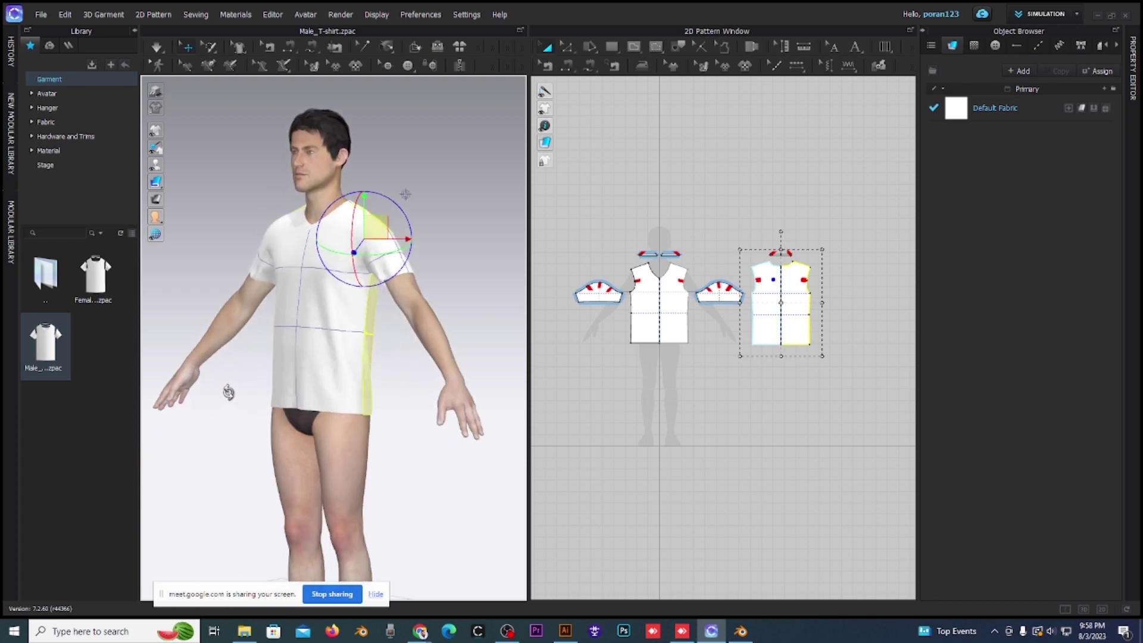
mouse_move(230, 391)
right_mouse_down()
mouse_move(402, 402)
mouse_move(351, 424)
right_mouse_up()
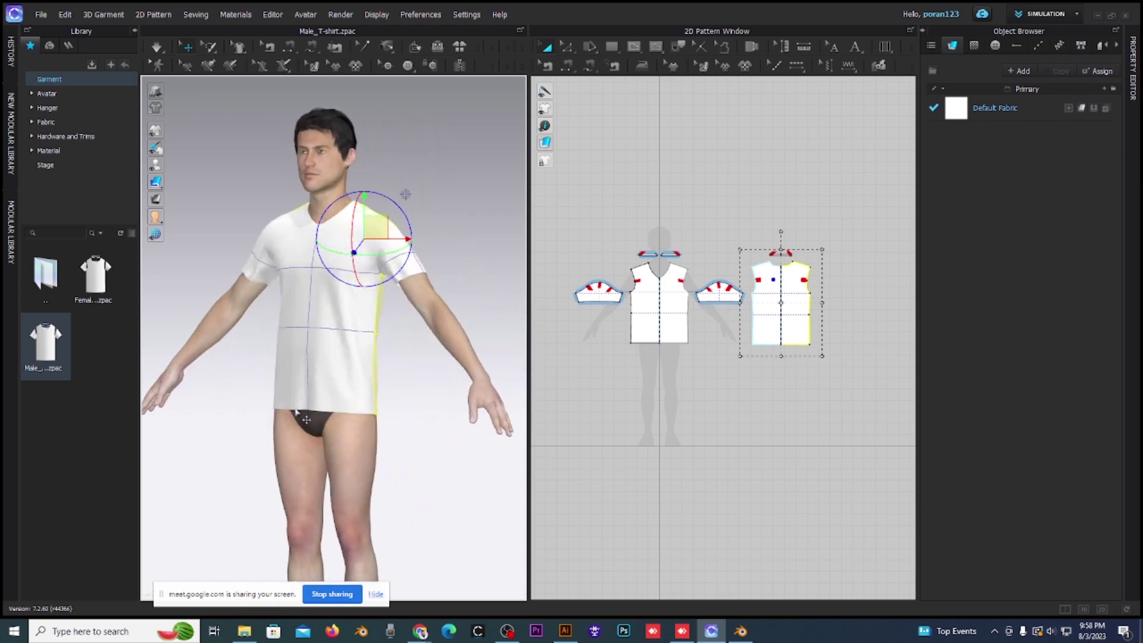
mouse_move(225, 418)
right_mouse_down()
mouse_move(334, 357)
mouse_move(312, 345)
mouse_move(238, 347)
mouse_move(318, 387)
right_mouse_up()
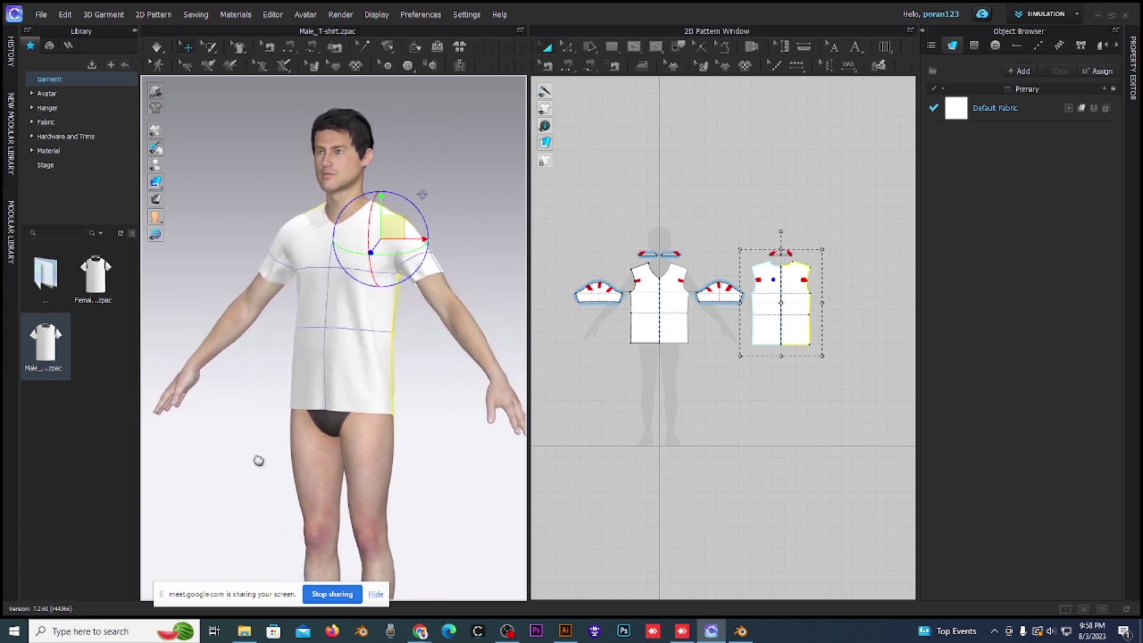
mouse_move(258, 461)
right_mouse_down()
mouse_move(301, 286)
mouse_move(467, 387)
mouse_move(241, 455)
mouse_move(242, 383)
mouse_move(405, 395)
mouse_move(273, 395)
mouse_move(408, 387)
mouse_move(250, 391)
right_mouse_up()
middle_click_drag(250, 391, 238, 461)
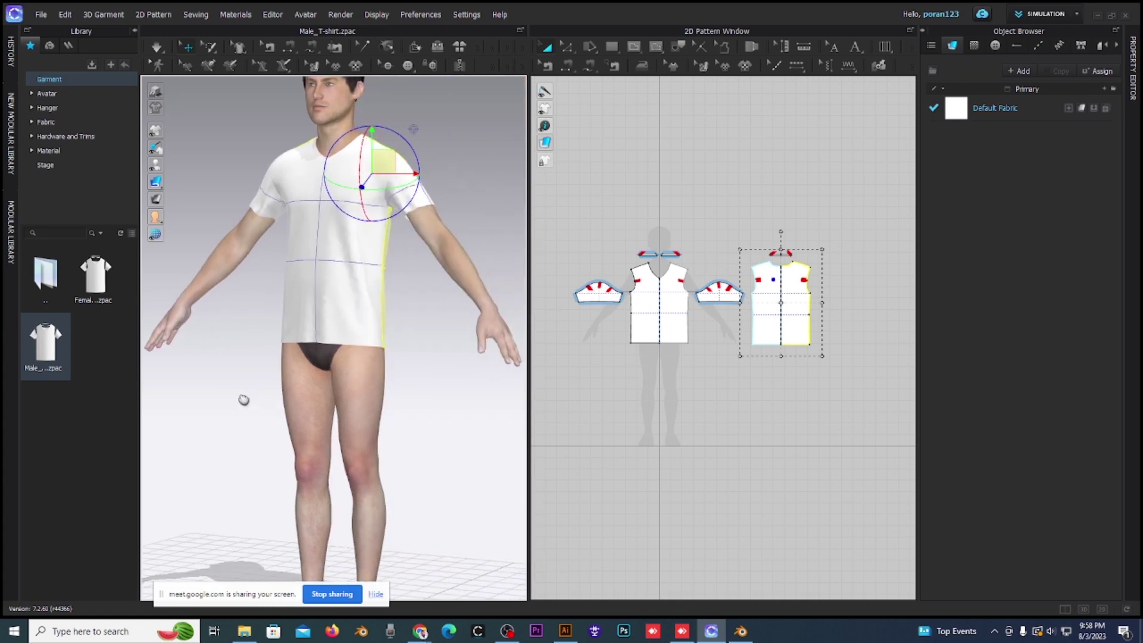
mouse_move(242, 396)
right_mouse_down()
mouse_move(251, 311)
mouse_move(250, 447)
right_mouse_up()
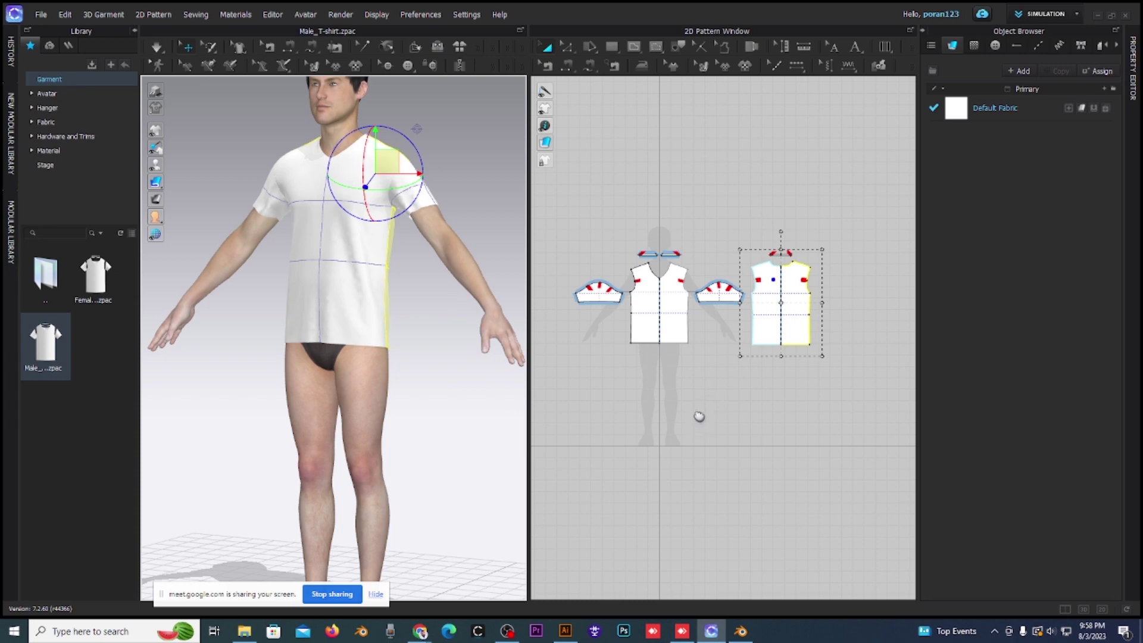
mouse_move(700, 413)
middle_mouse_down()
mouse_move(840, 426)
mouse_move(692, 491)
middle_mouse_up()
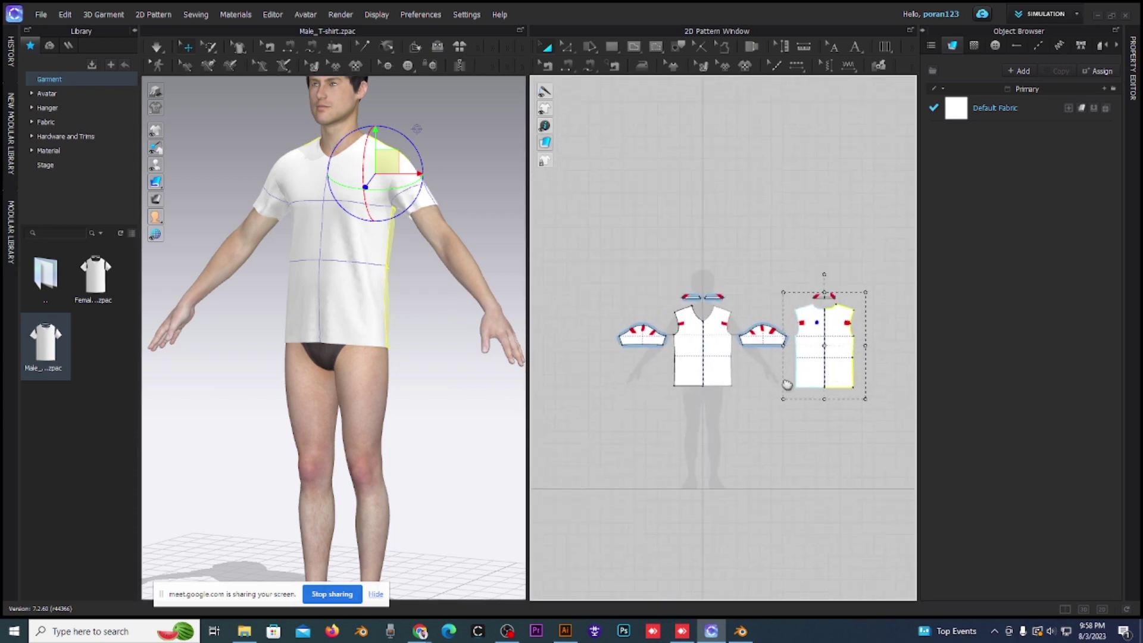
Zoom in and out on the 2D pattern pieces, opening and dismissing the canvas menu.
scroll(704, 321, "up", 5)
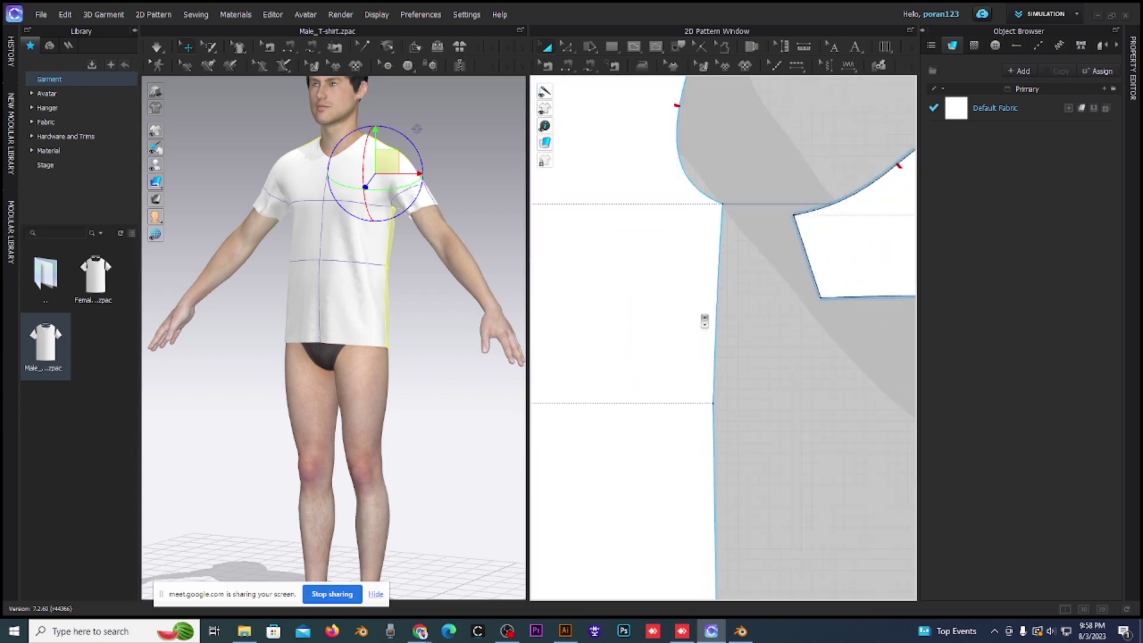
scroll(704, 324, "up", 3)
scroll(704, 324, "down", 3)
scroll(699, 316, "down", 5)
scroll(704, 326, "up", 5)
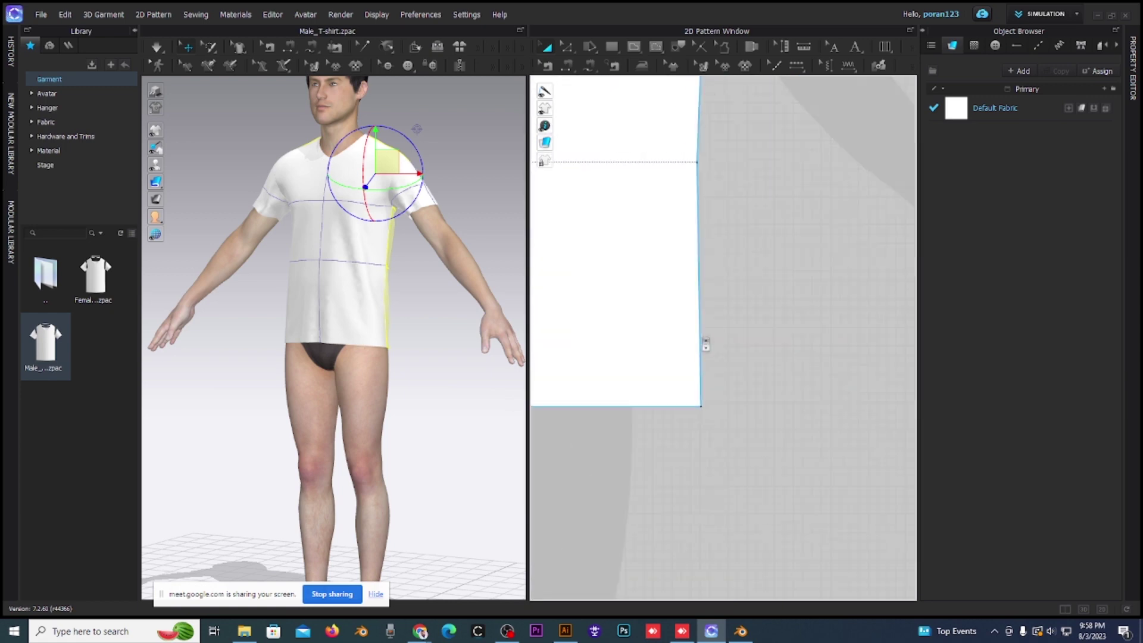
scroll(706, 339, "up", 2)
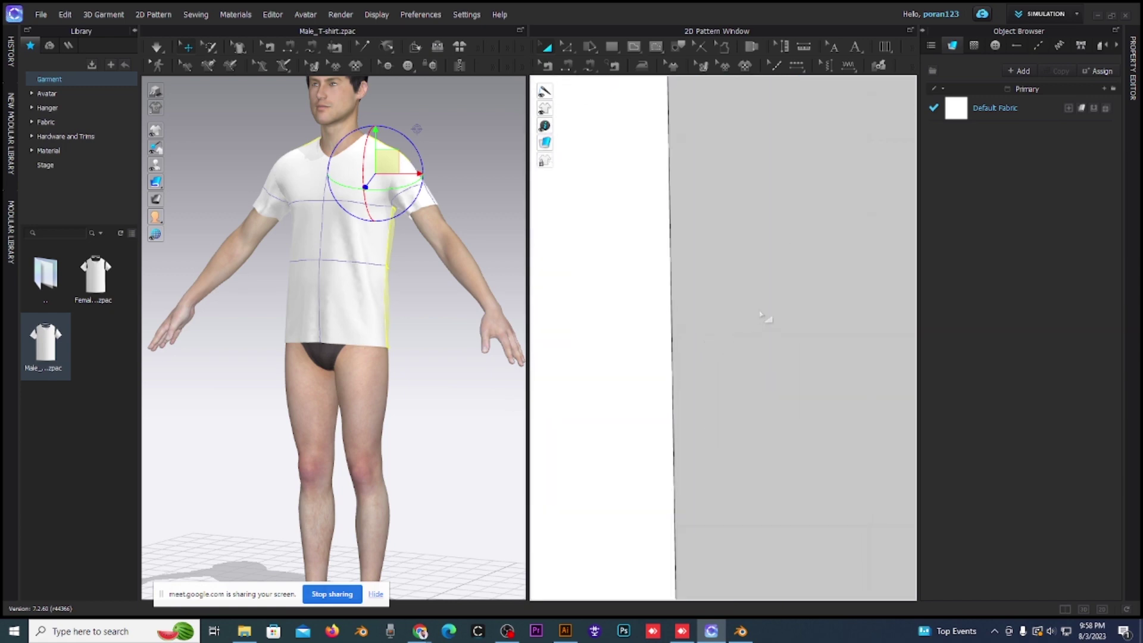
right_click(761, 315)
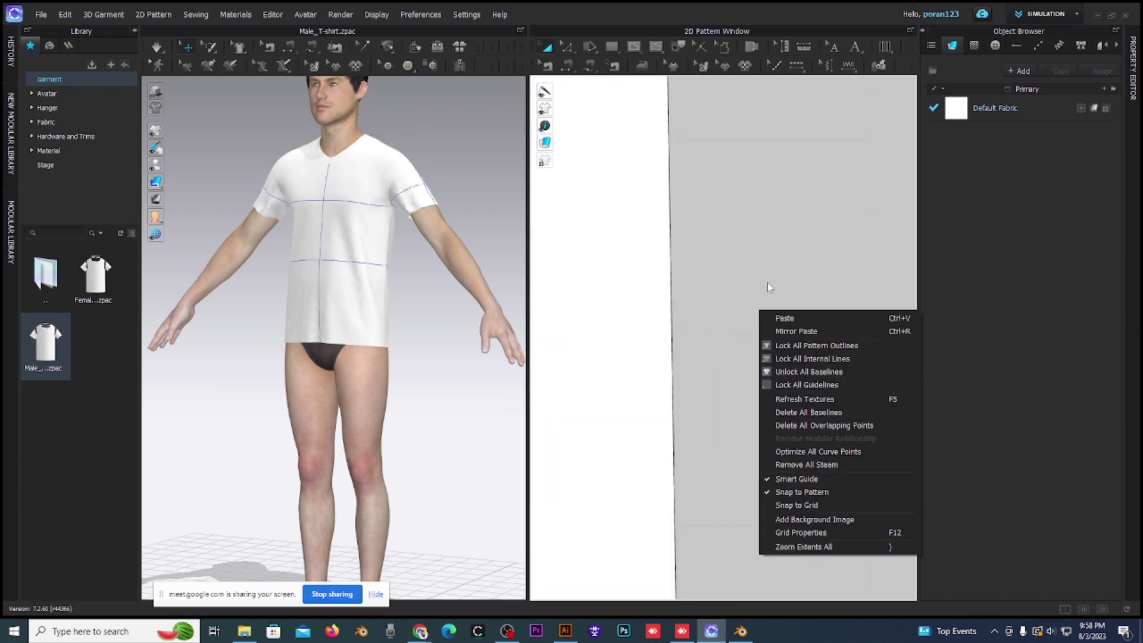
left_click(786, 281)
Fit all pattern pieces and the silhouette in view with Zoom Extents All.
scroll(794, 278, "down", 5)
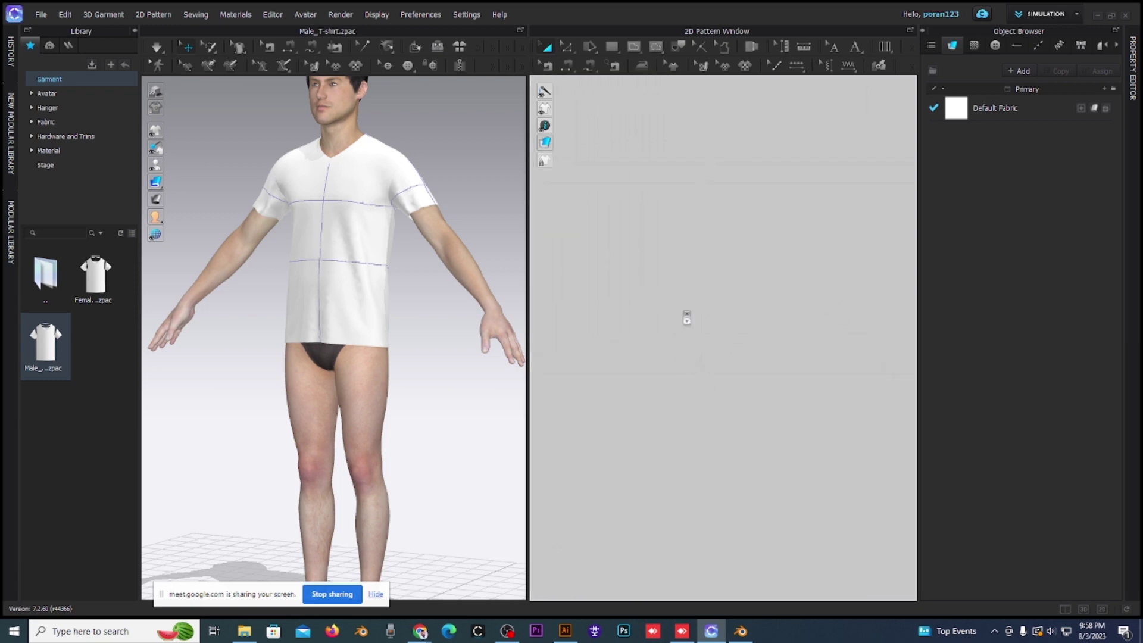
scroll(686, 318, "down", 2)
scroll(686, 318, "down", 2)
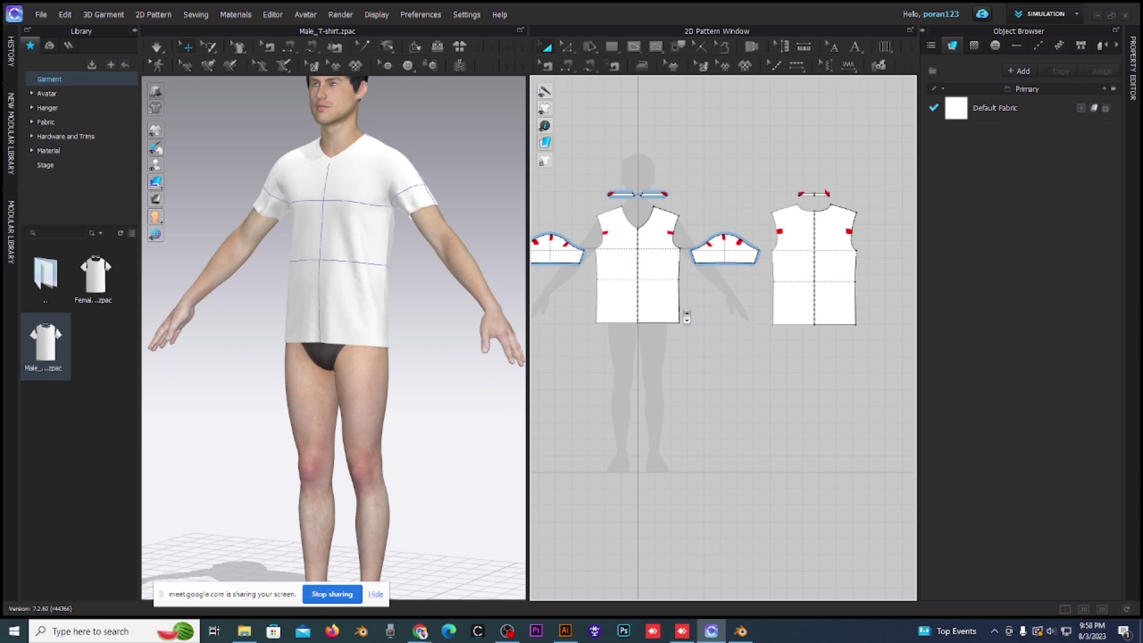
scroll(687, 318, "up", 5)
right_click(658, 271)
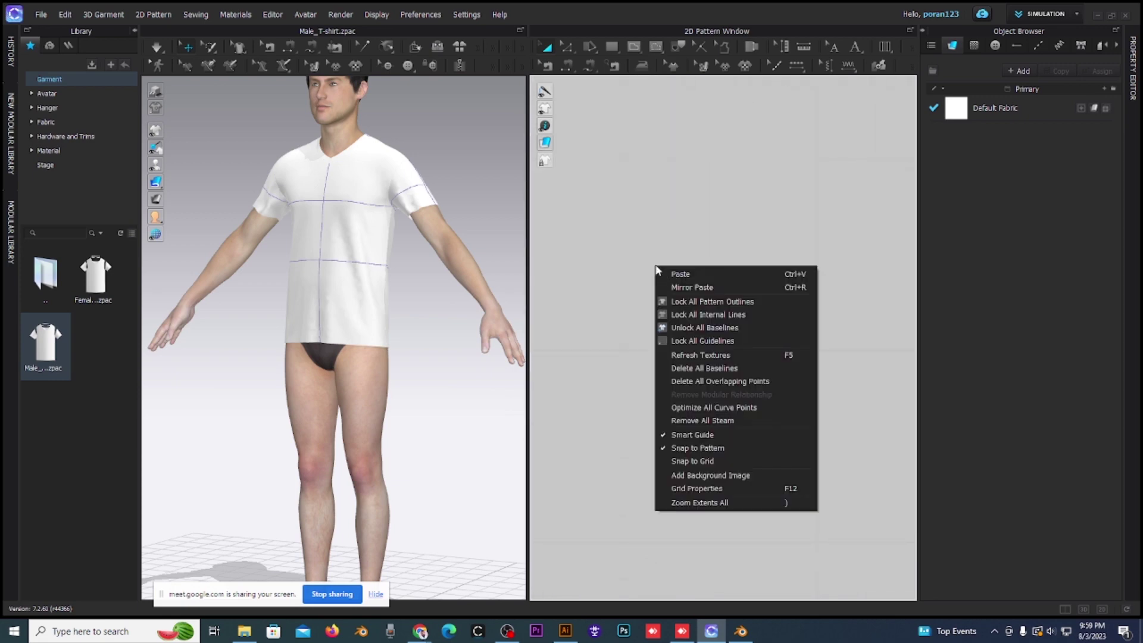
left_click(764, 504)
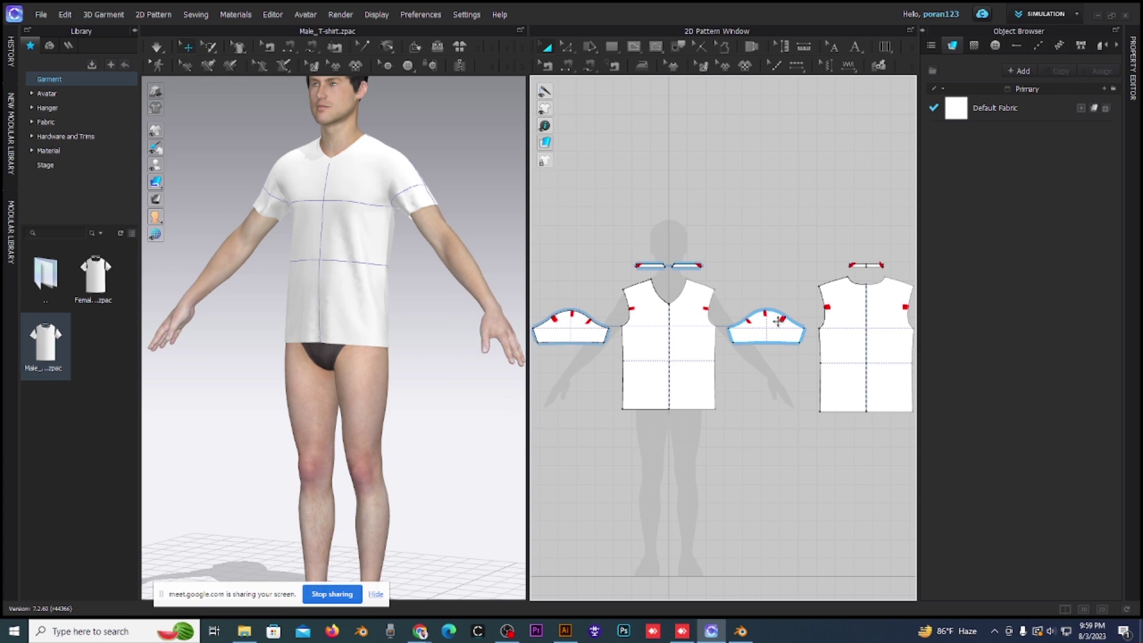
Adjust the 2D pattern zoom level, dismissing the canvas options menu along the way.
scroll(741, 382, "down", 3)
scroll(721, 396, "down", 5)
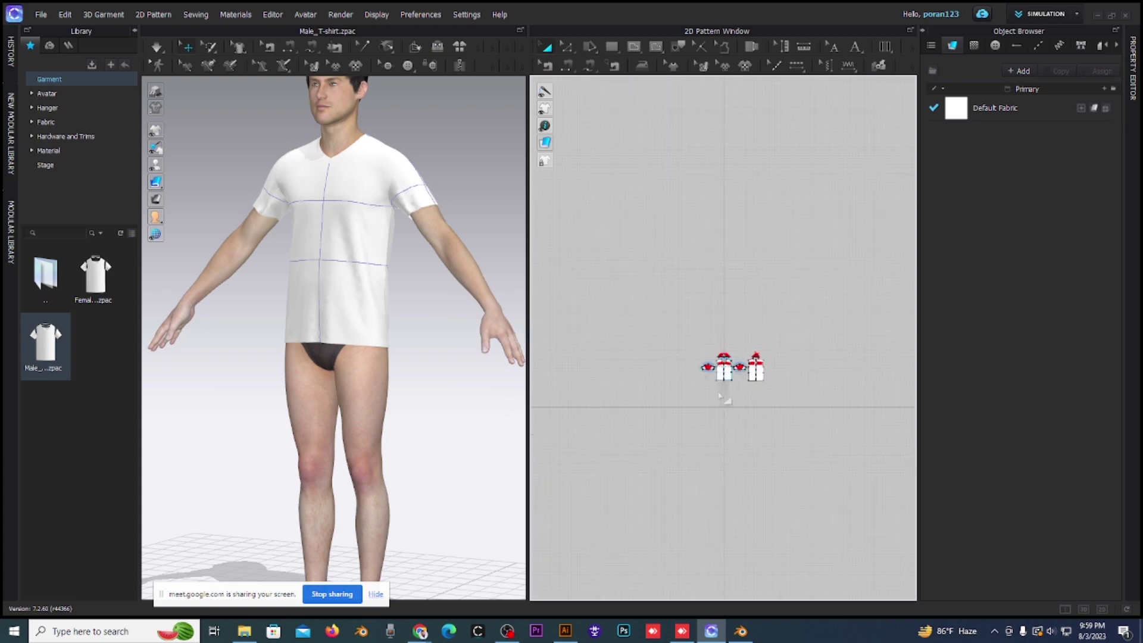
right_click(724, 408)
left_click(662, 354)
scroll(758, 391, "up", 5)
scroll(727, 379, "up", 5)
scroll(728, 378, "down", 3)
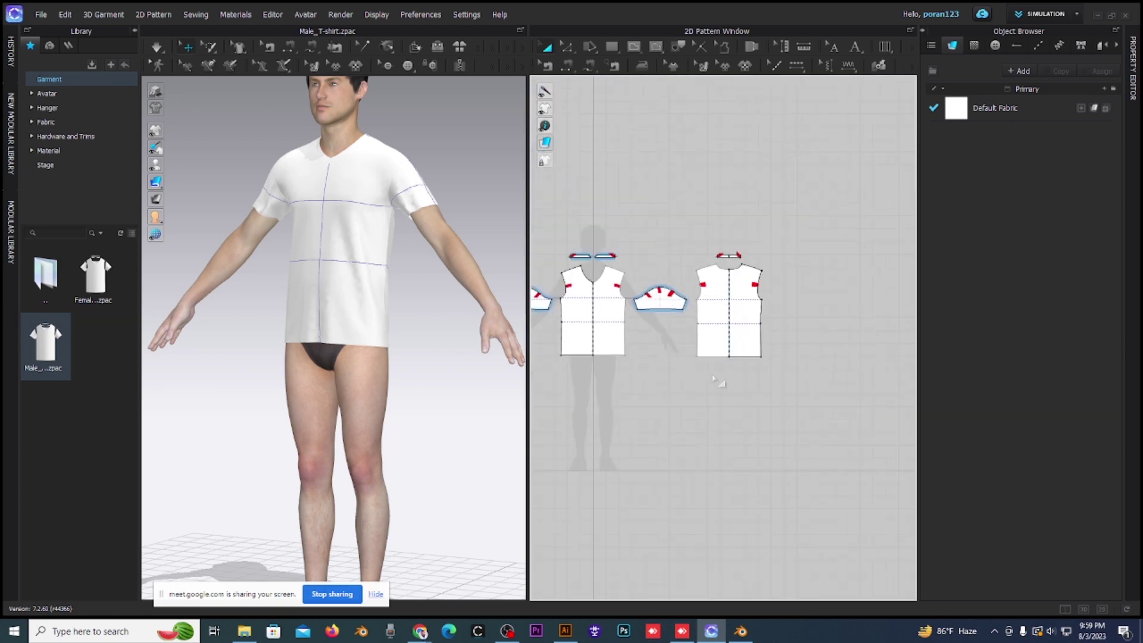
scroll(714, 384, "down", 2)
scroll(696, 390, "up", 3)
scroll(696, 390, "up", 1)
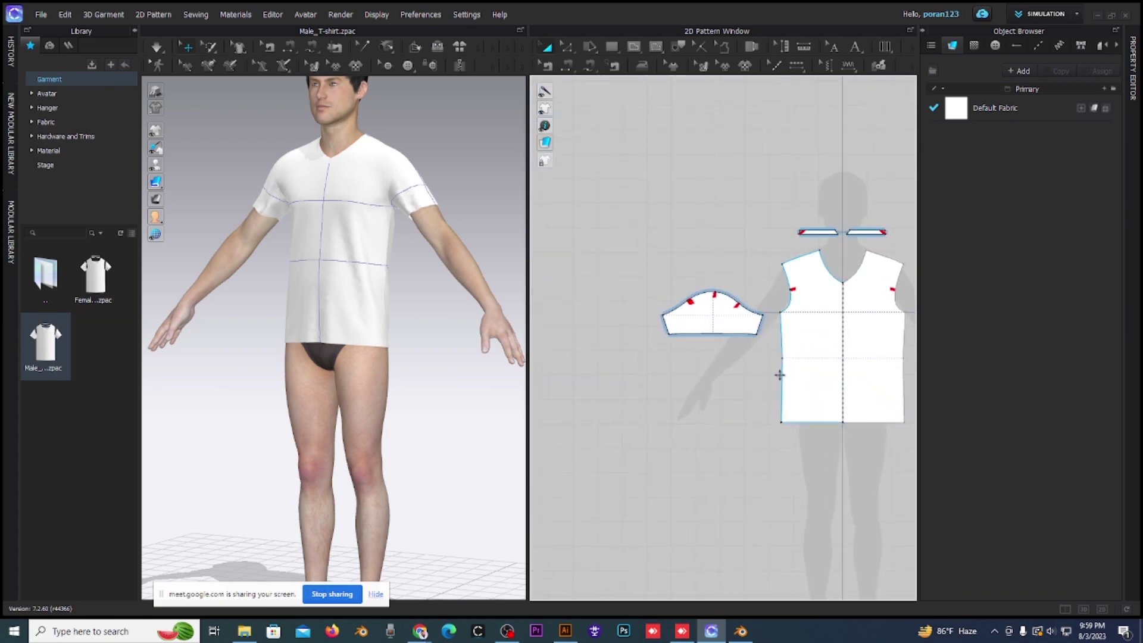
Pan to frame the front bodice and both sleeves, then the back bodice and right sleeve.
middle_click_drag(780, 375, 639, 350)
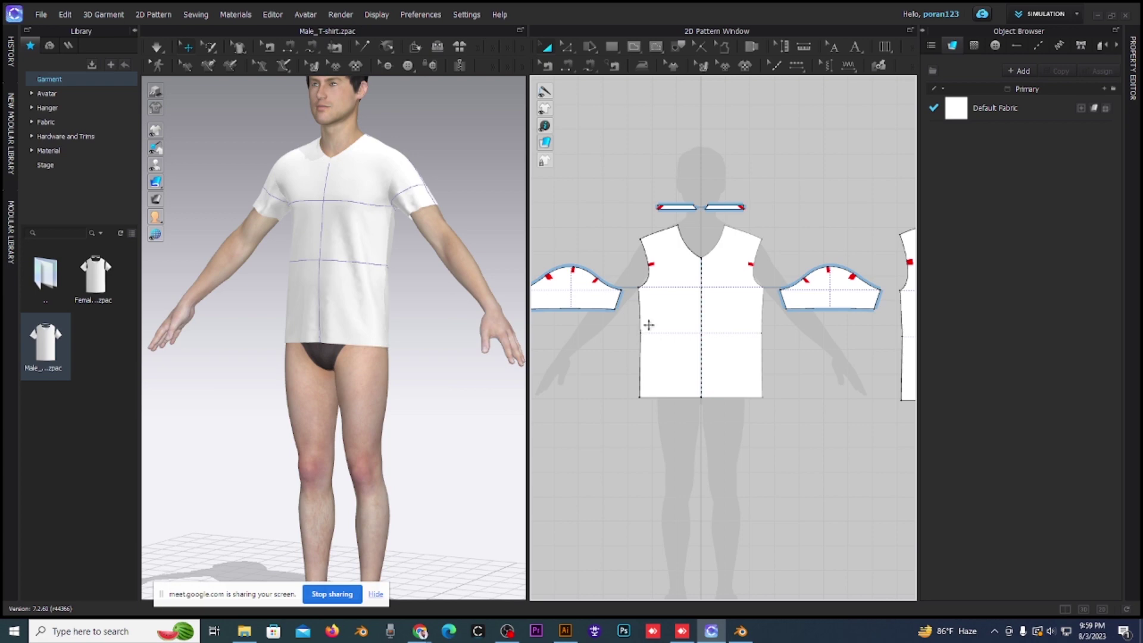
scroll(760, 345, "down", 1)
scroll(761, 345, "down", 2)
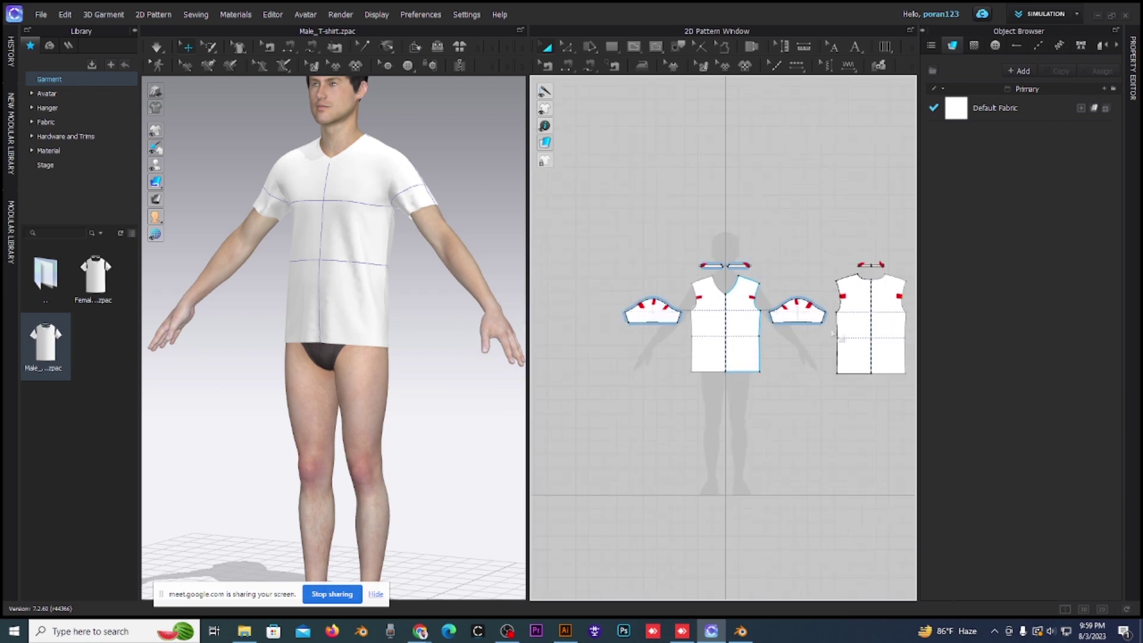
right_click_drag(834, 250, 751, 250)
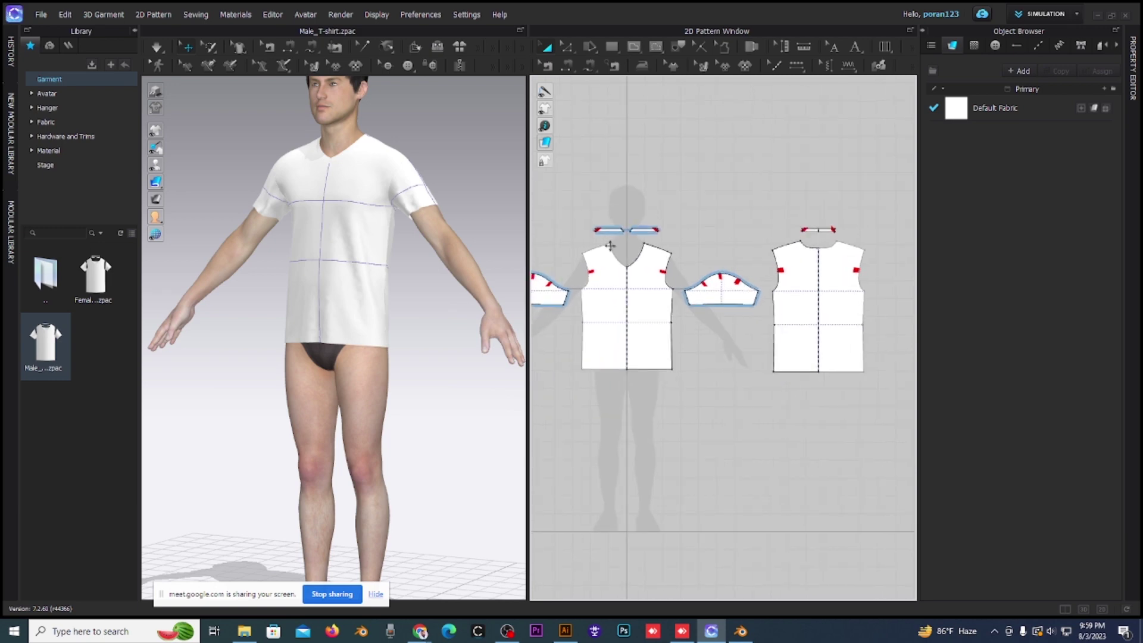